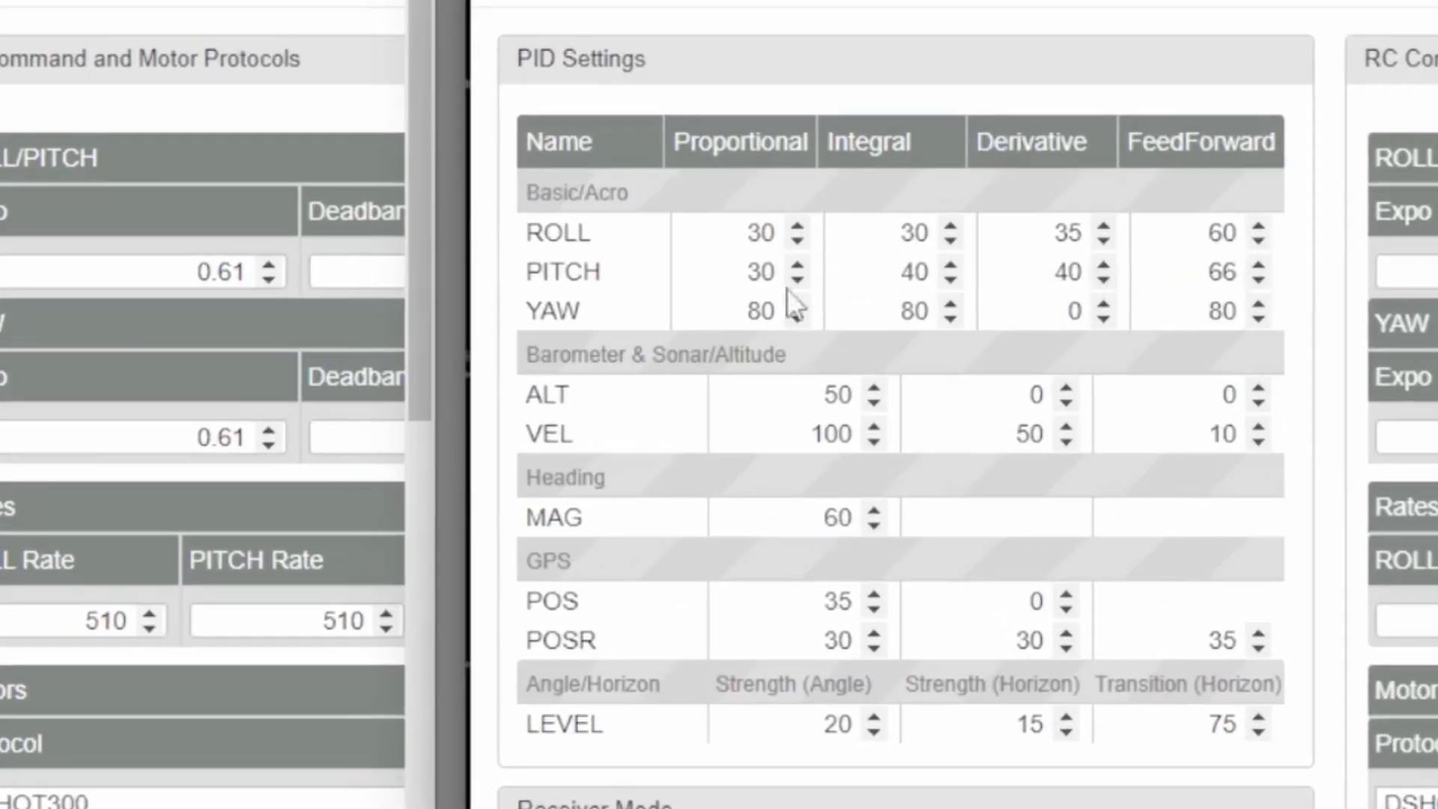
Step: Highlight the YAW P value of 80 in the log header, then clear the selection
{"action": "left_click_drag", "start_coordinate": [741, 313], "coordinate": [781, 314]}
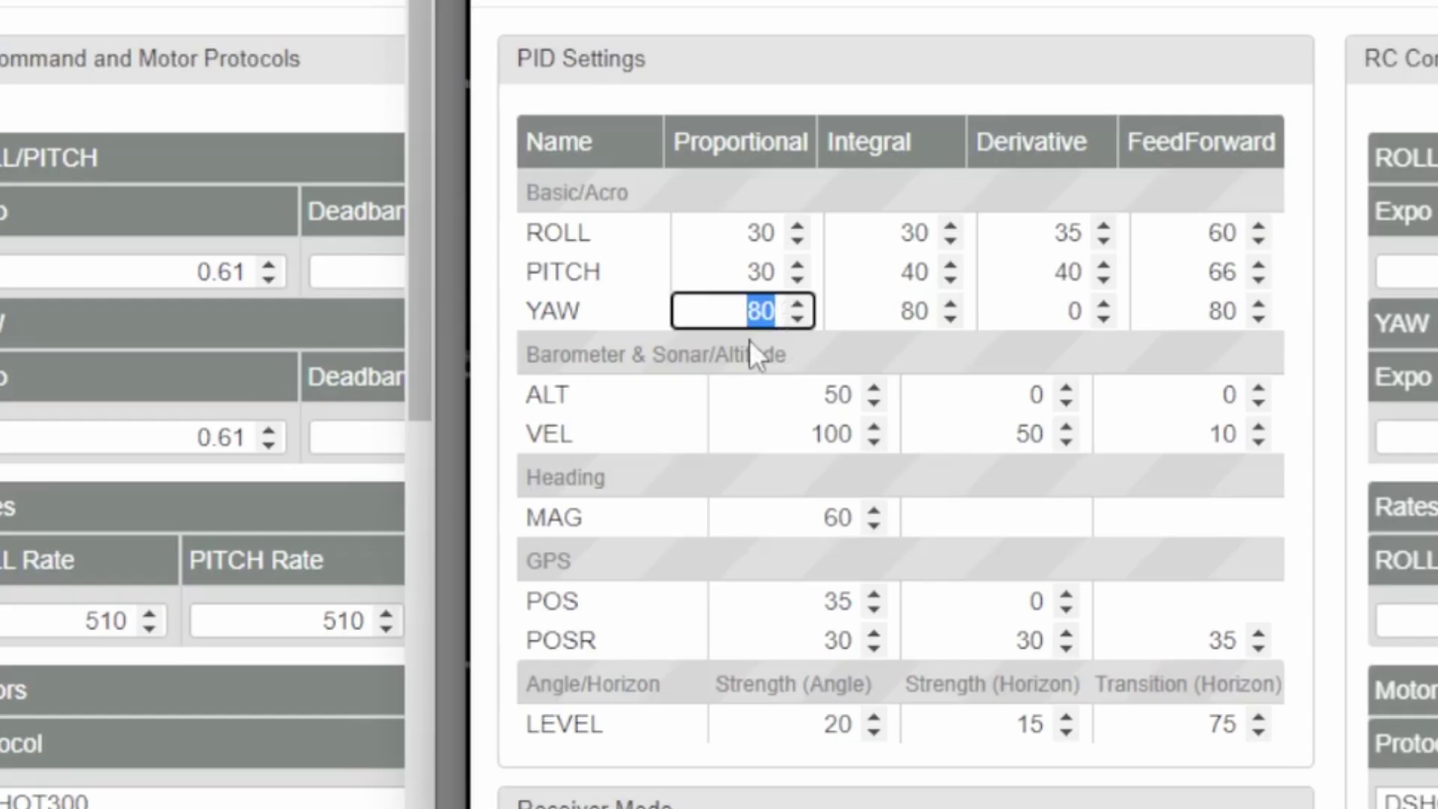
{"action": "left_click", "coordinate": [745, 311]}
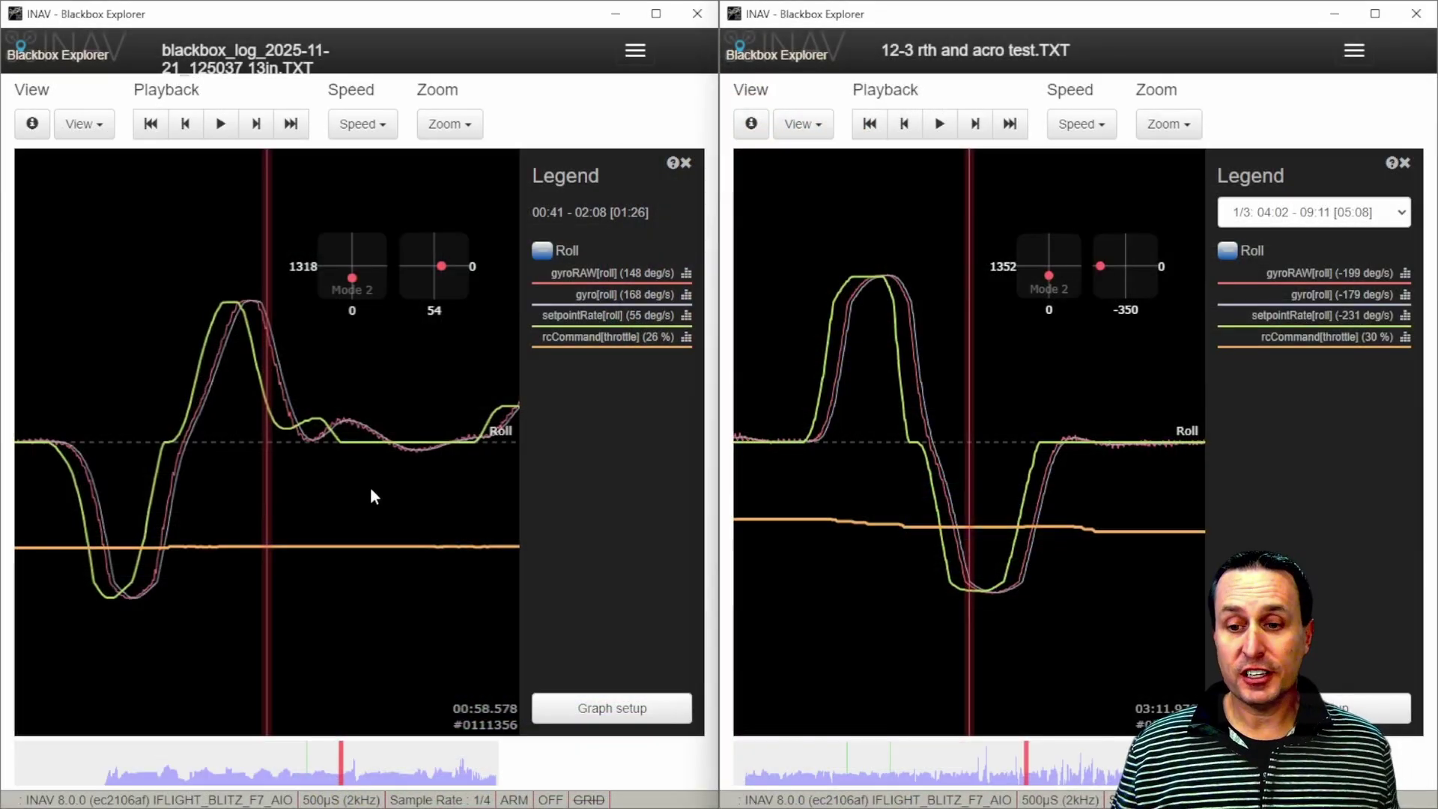
Step: Move the first log's roll trace forward to the settling oscillation after a flip
{"action": "scroll", "coordinate": [338, 465], "scroll_direction": "down", "scroll_amount": 2}
{"action": "scroll", "coordinate": [337, 466], "scroll_direction": "up", "scroll_amount": 1}
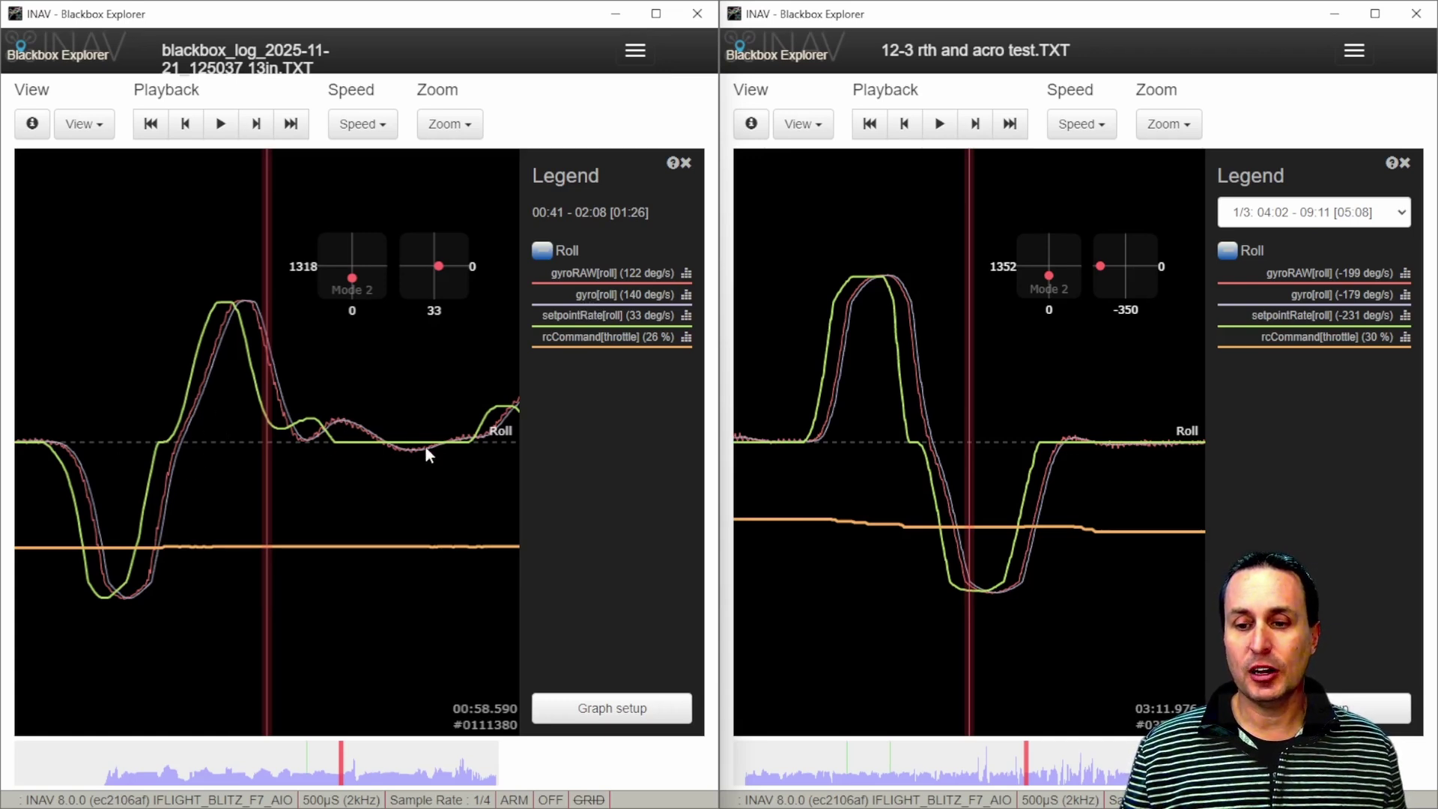
{"action": "left_click_drag", "start_coordinate": [424, 446], "coordinate": [287, 429]}
{"action": "left_click_drag", "start_coordinate": [434, 443], "coordinate": [370, 448]}
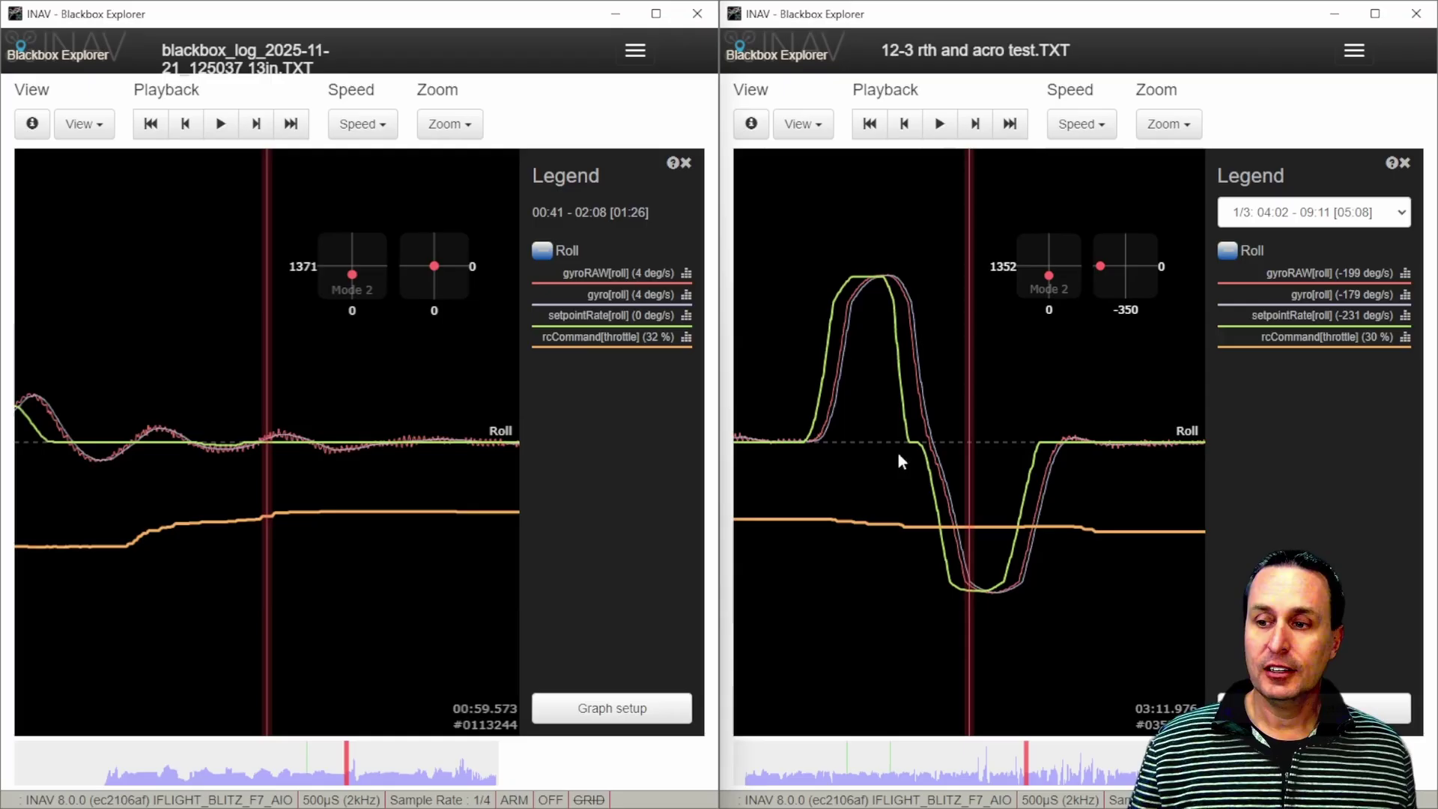
{"action": "scroll", "coordinate": [890, 487], "scroll_direction": "down", "scroll_amount": 3}
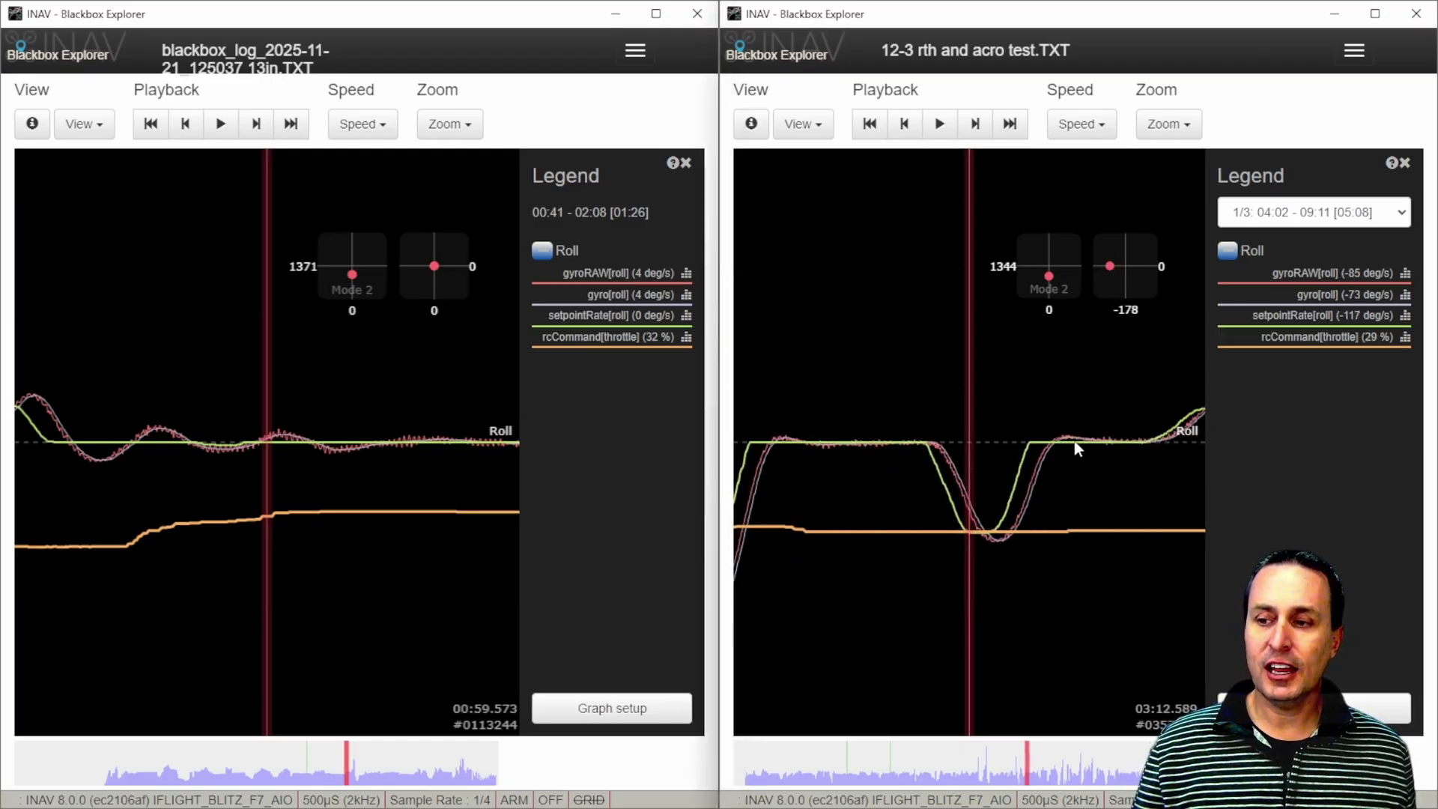
{"action": "scroll", "coordinate": [1044, 451], "scroll_direction": "down", "scroll_amount": 3}
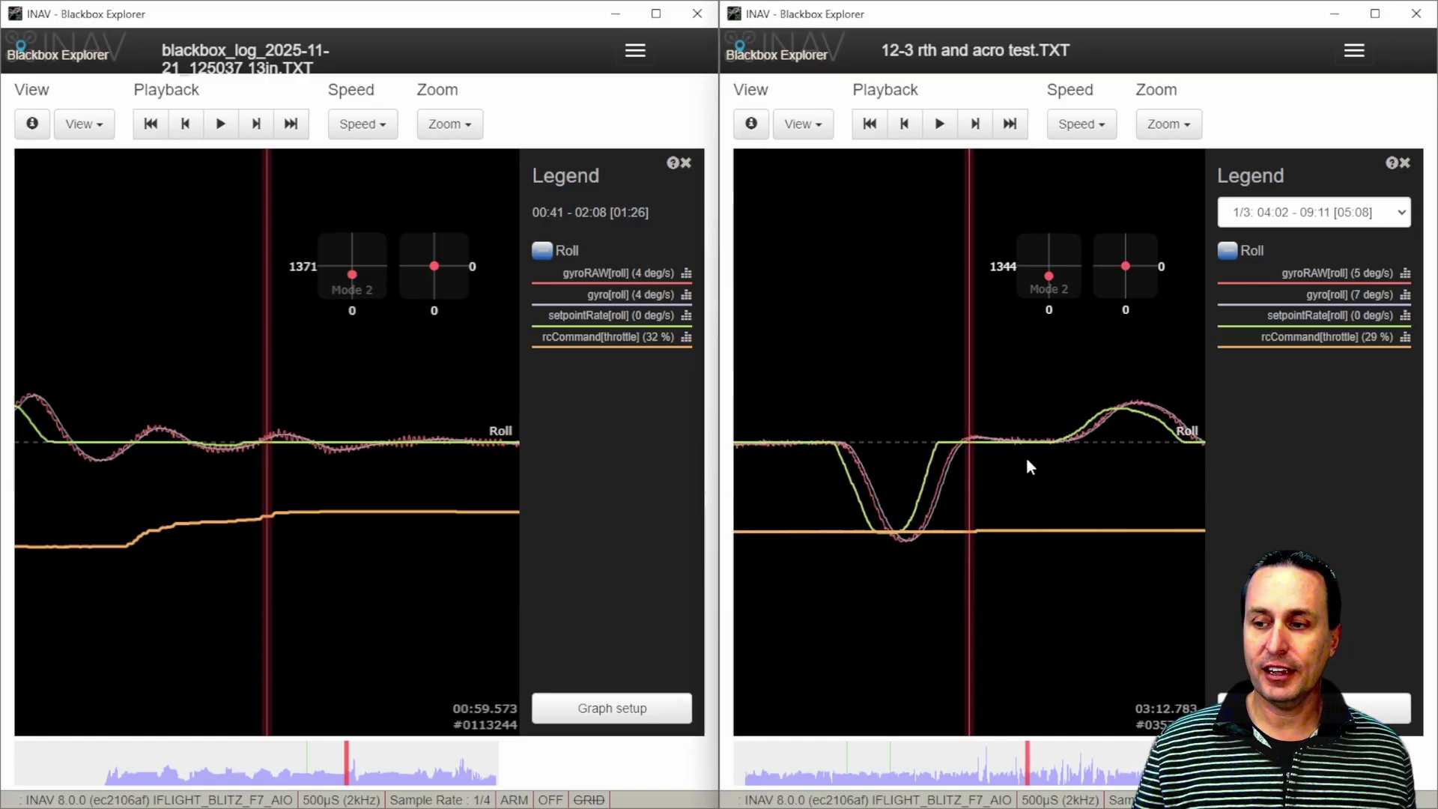
{"action": "scroll", "coordinate": [981, 447], "scroll_direction": "up", "scroll_amount": 6}
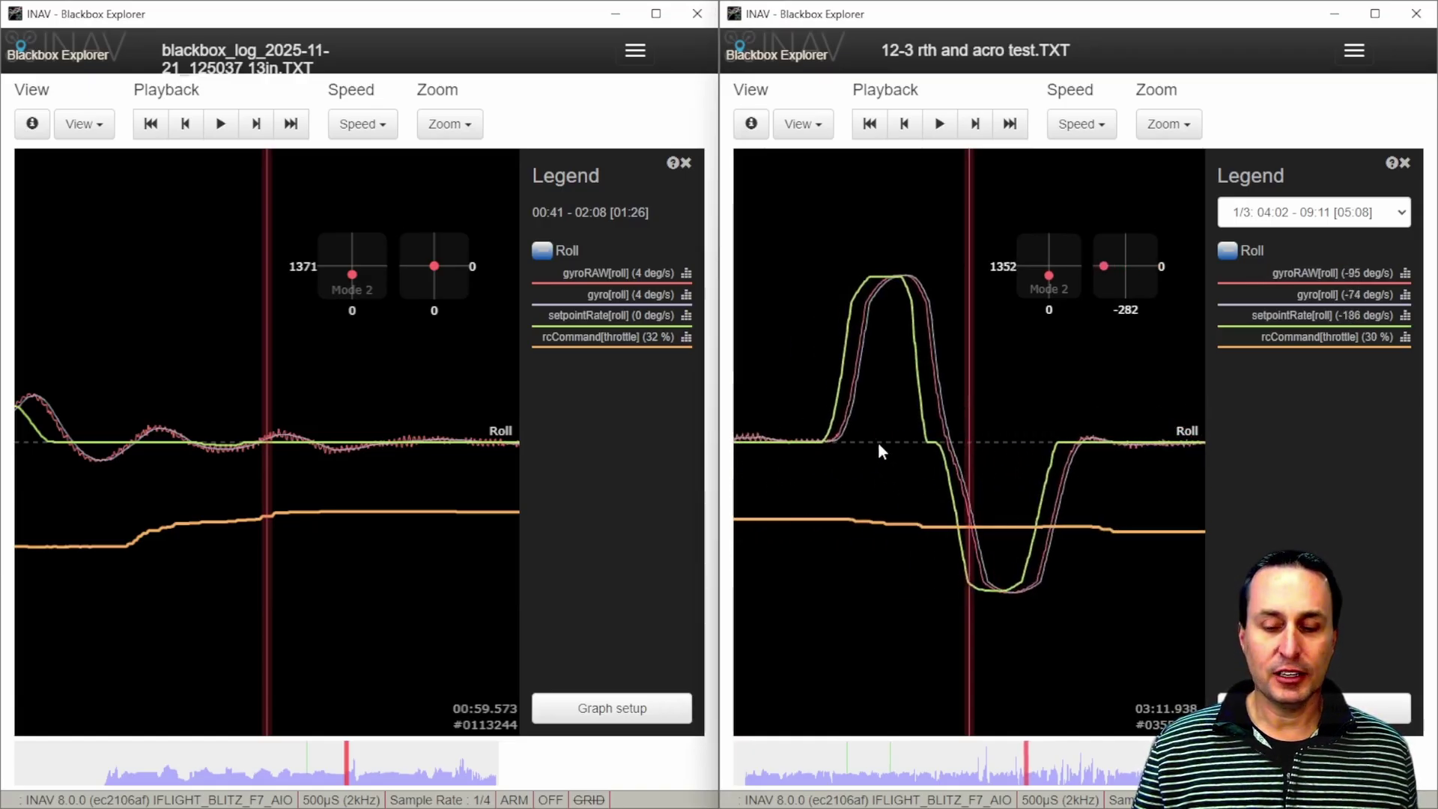
{"action": "scroll", "coordinate": [910, 457], "scroll_direction": "up", "scroll_amount": 8}
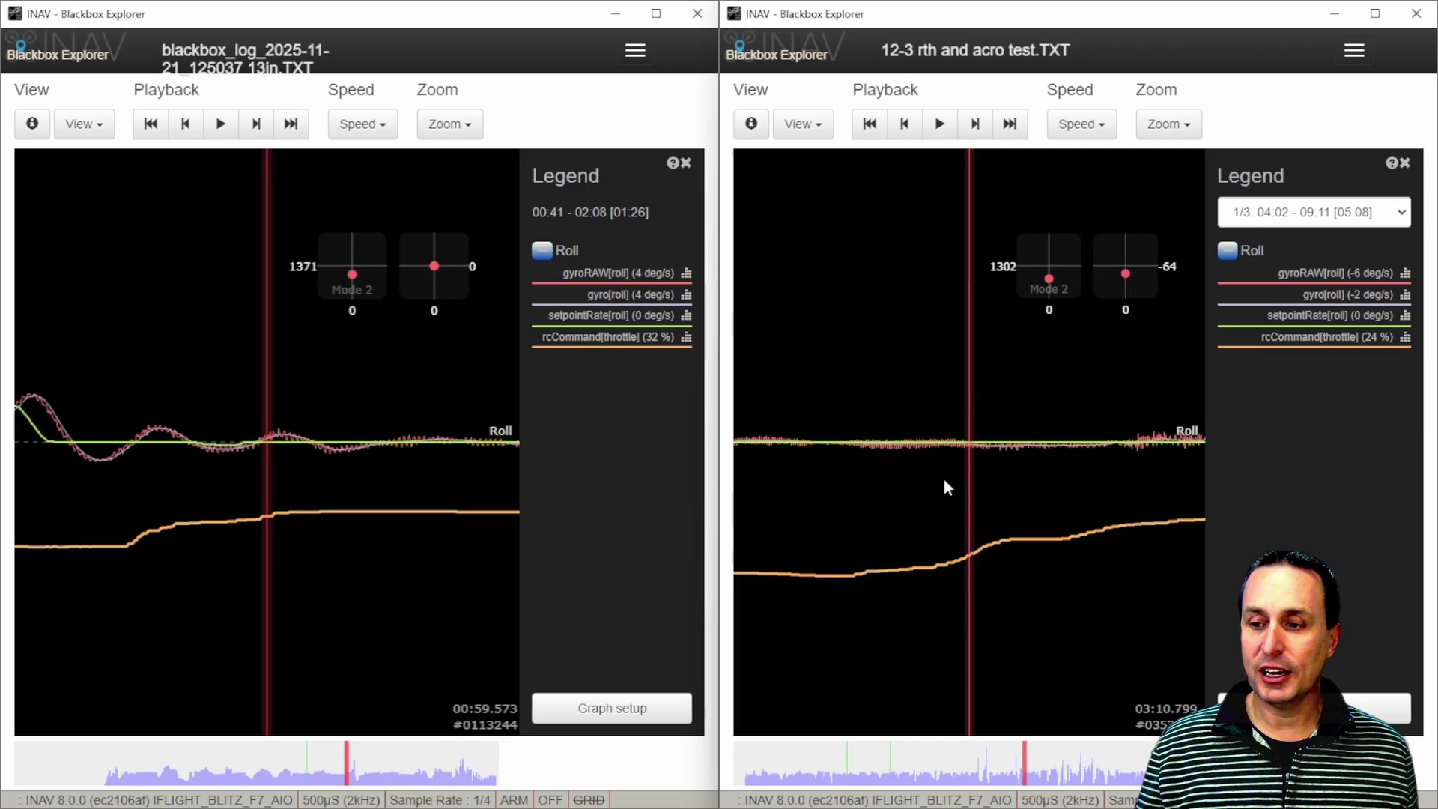
{"action": "scroll", "coordinate": [982, 483], "scroll_direction": "down", "scroll_amount": 8}
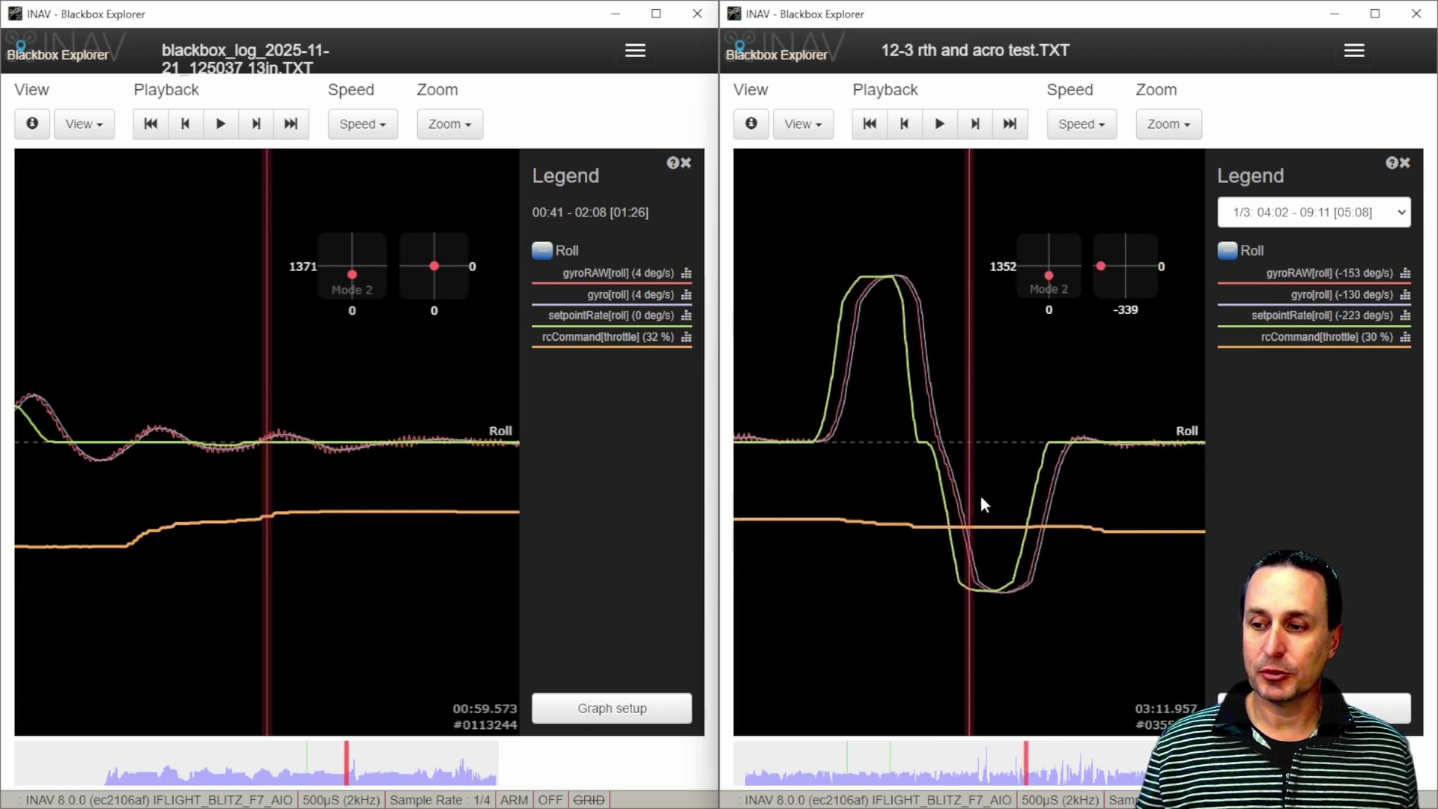
Step: Check the second log's header information, close it, and continue scrolling through the log
{"action": "key", "text": "i"}
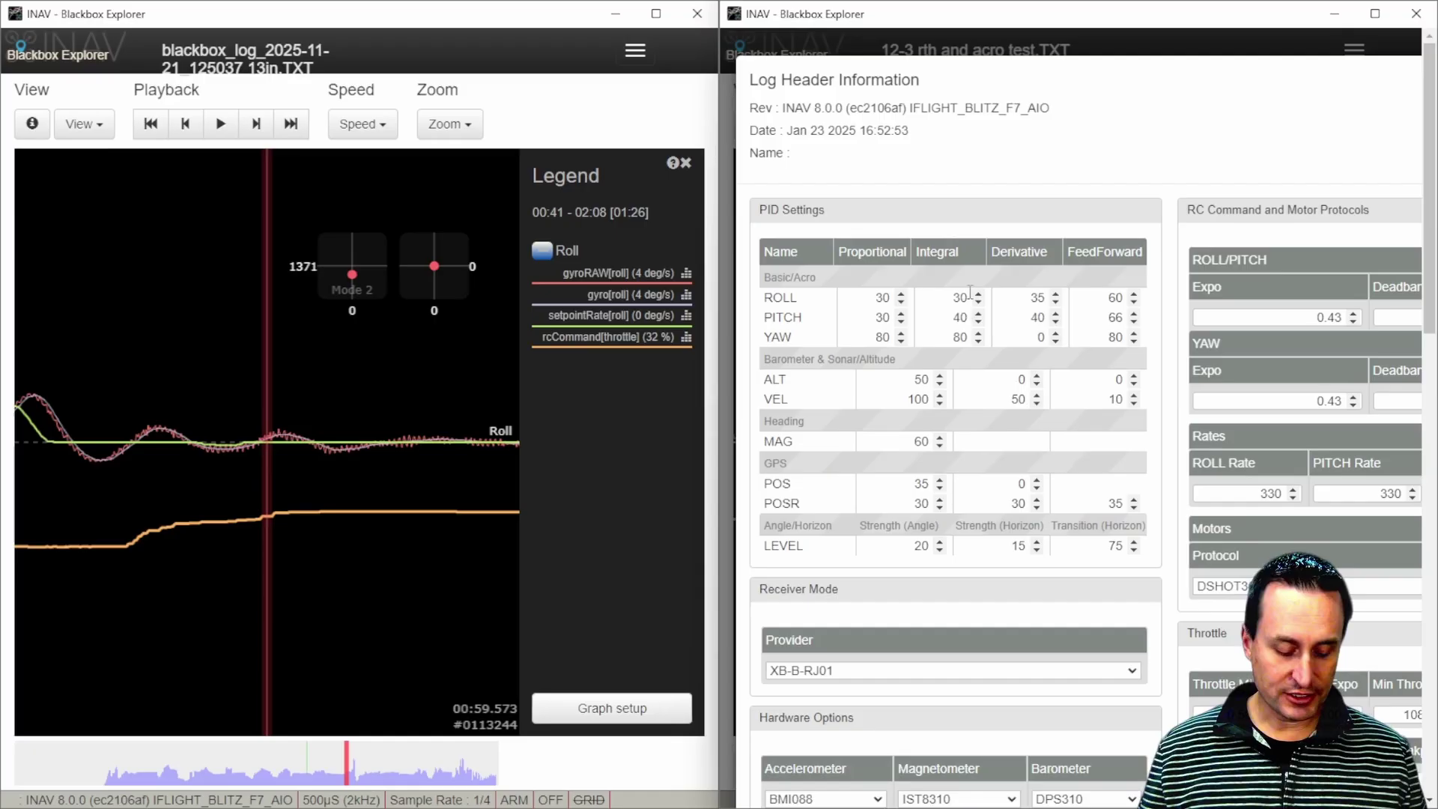
{"action": "left_click", "coordinate": [952, 46]}
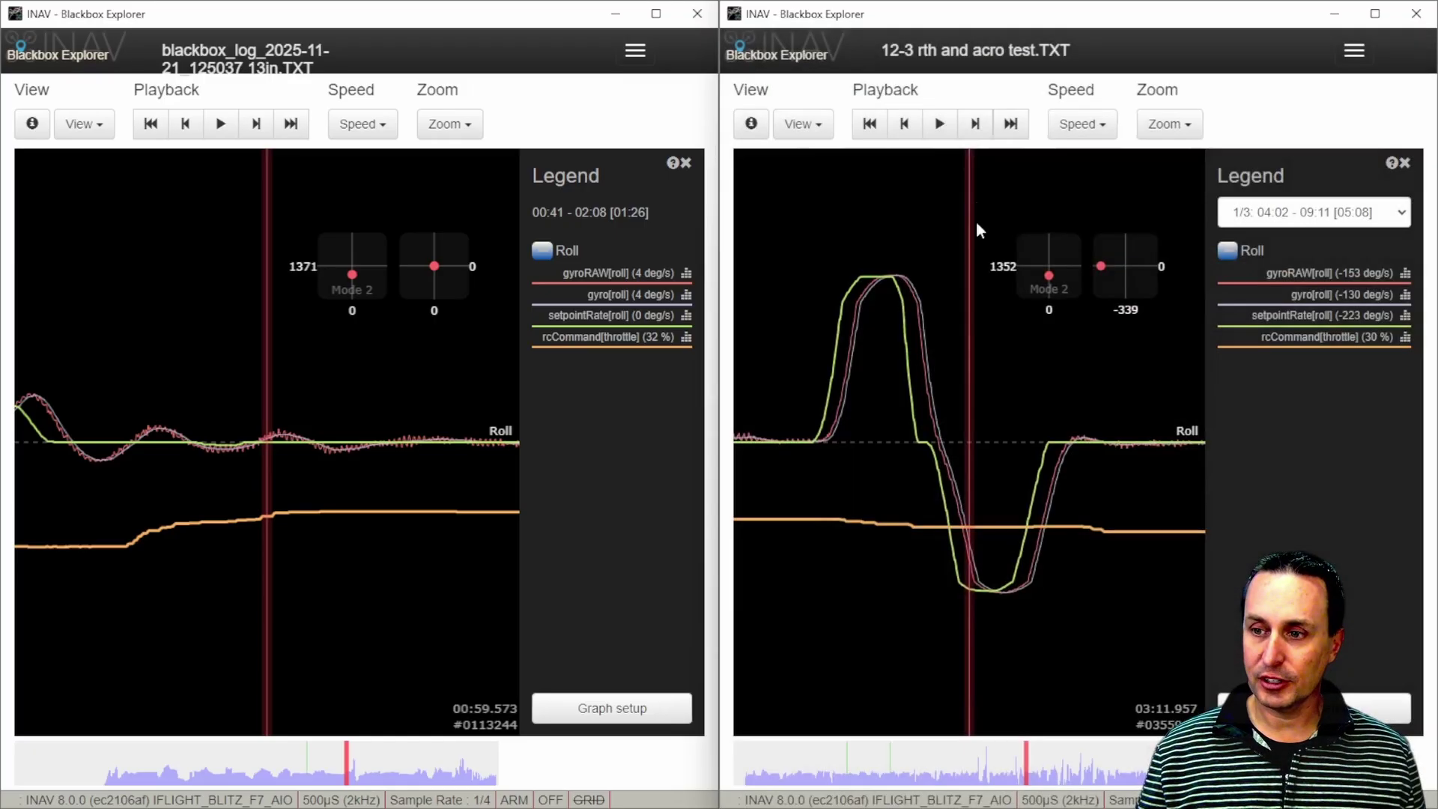
{"action": "scroll", "coordinate": [1037, 479], "scroll_direction": "down", "scroll_amount": 3}
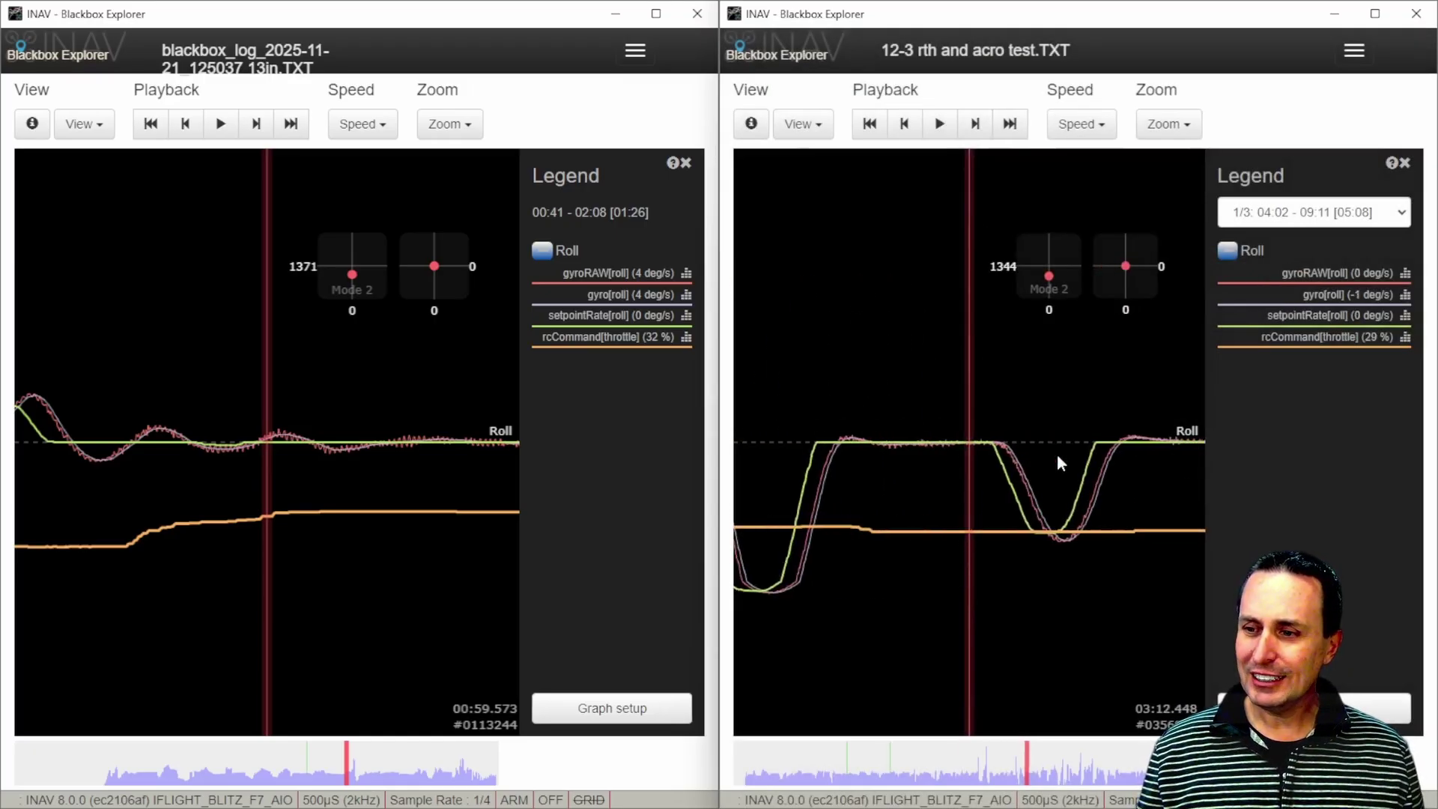
{"action": "scroll", "coordinate": [1101, 453], "scroll_direction": "down", "scroll_amount": 1}
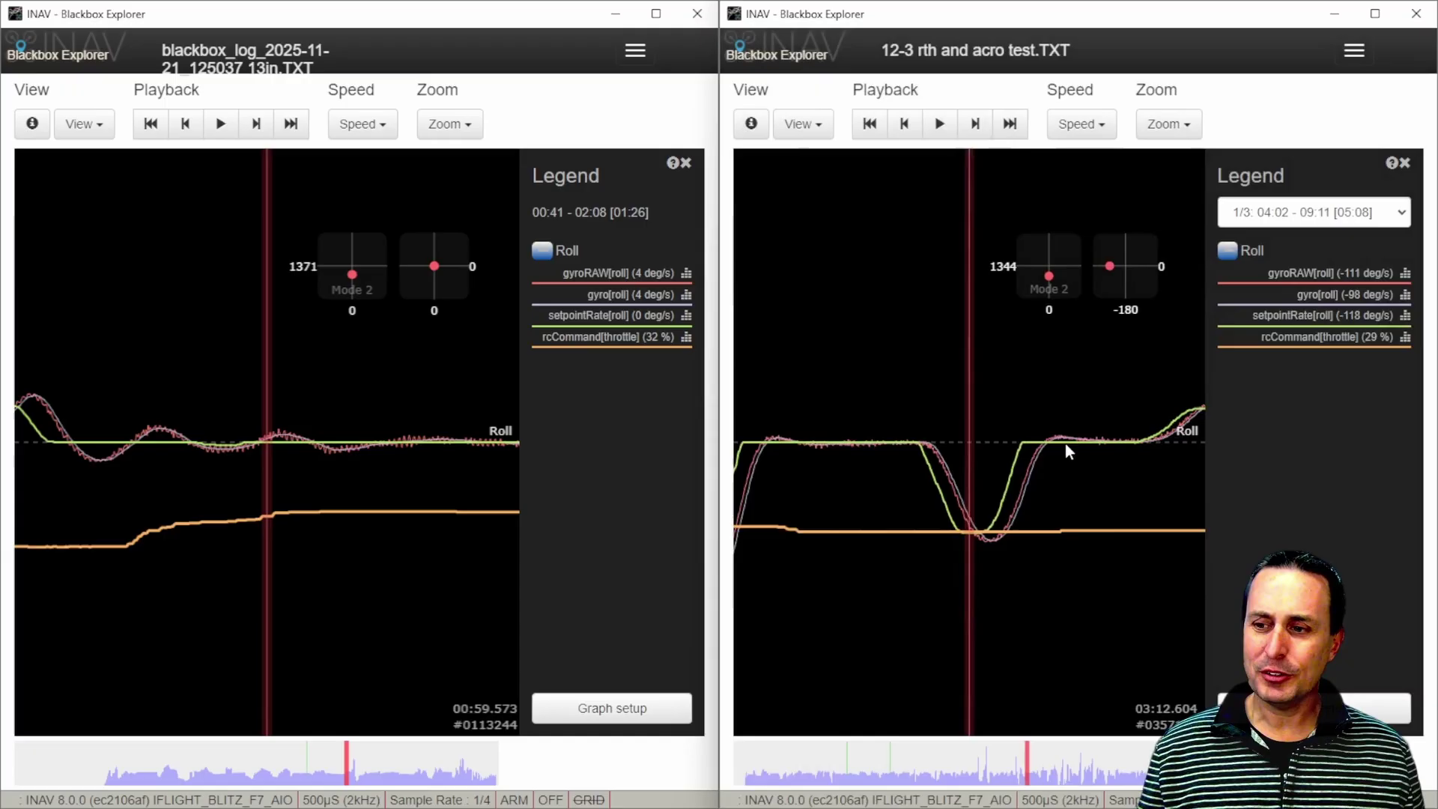
{"action": "scroll", "coordinate": [1068, 444], "scroll_direction": "down", "scroll_amount": 4}
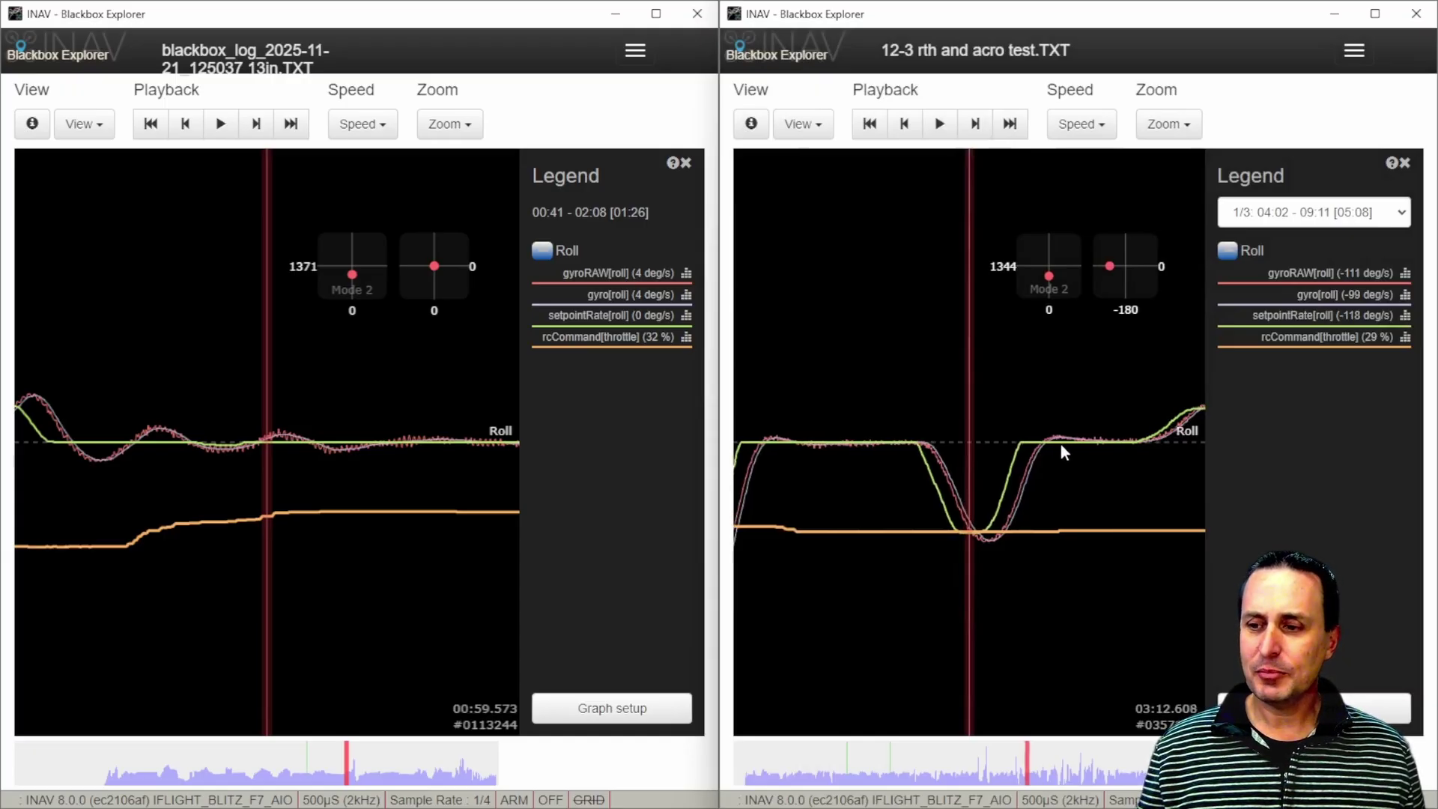
{"action": "scroll", "coordinate": [1035, 445], "scroll_direction": "down", "scroll_amount": 5}
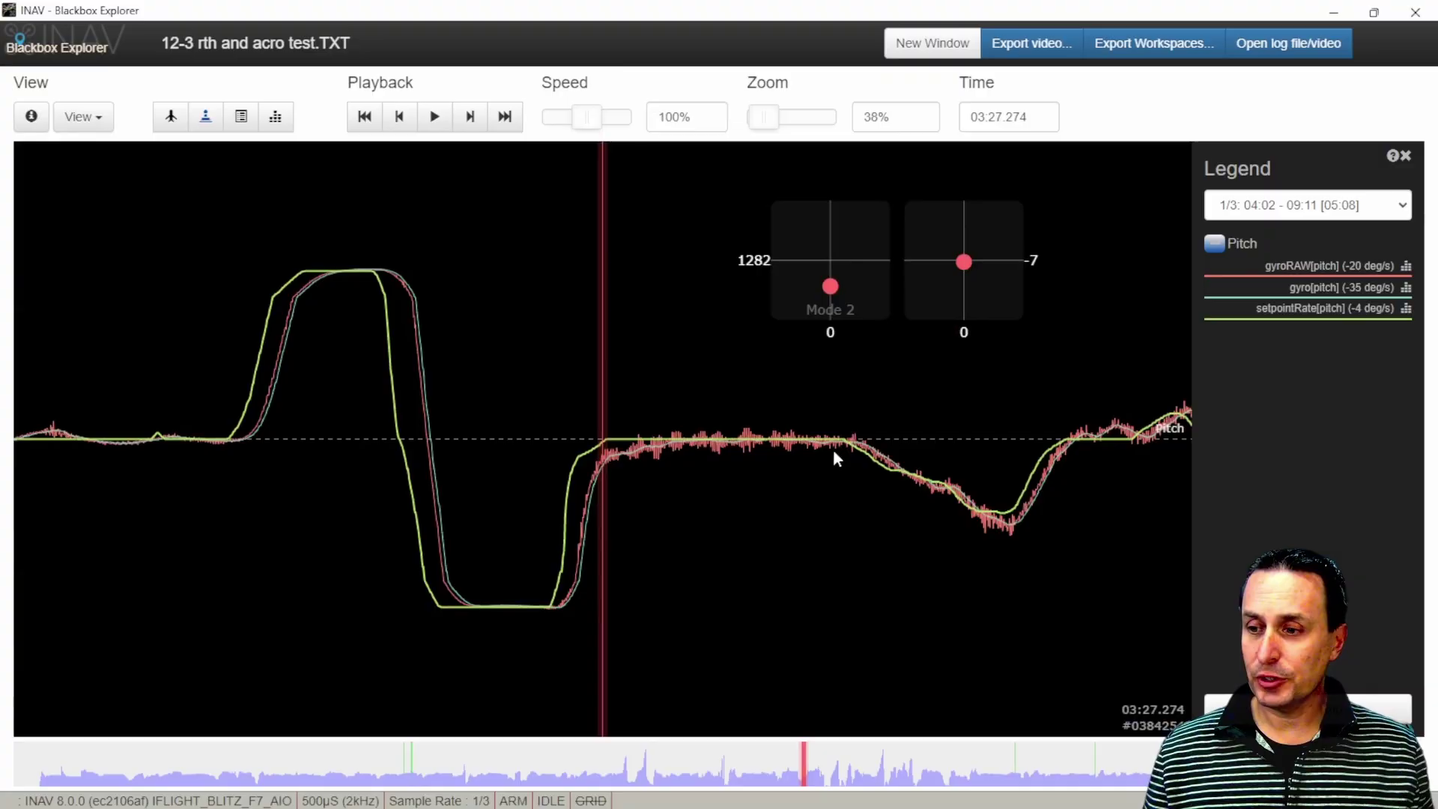
Step: Mark the pitch step start, measure the setpoint-to-gyro delay, then remove the marker
{"action": "scroll", "coordinate": [616, 466], "scroll_direction": "up", "scroll_amount": 10}
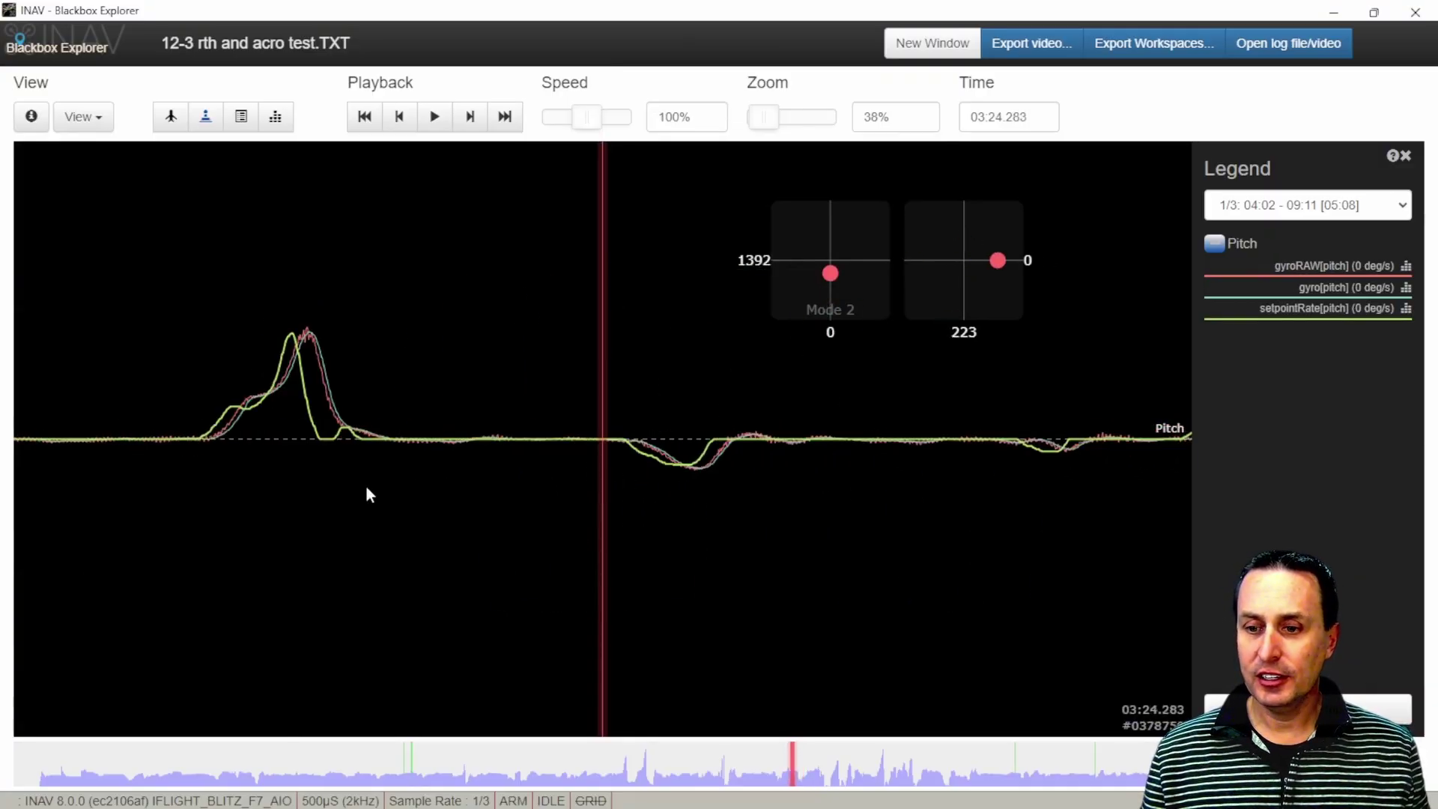
{"action": "scroll", "coordinate": [465, 498], "scroll_direction": "up", "scroll_amount": 2}
{"action": "scroll", "coordinate": [437, 496], "scroll_direction": "down", "scroll_amount": 8}
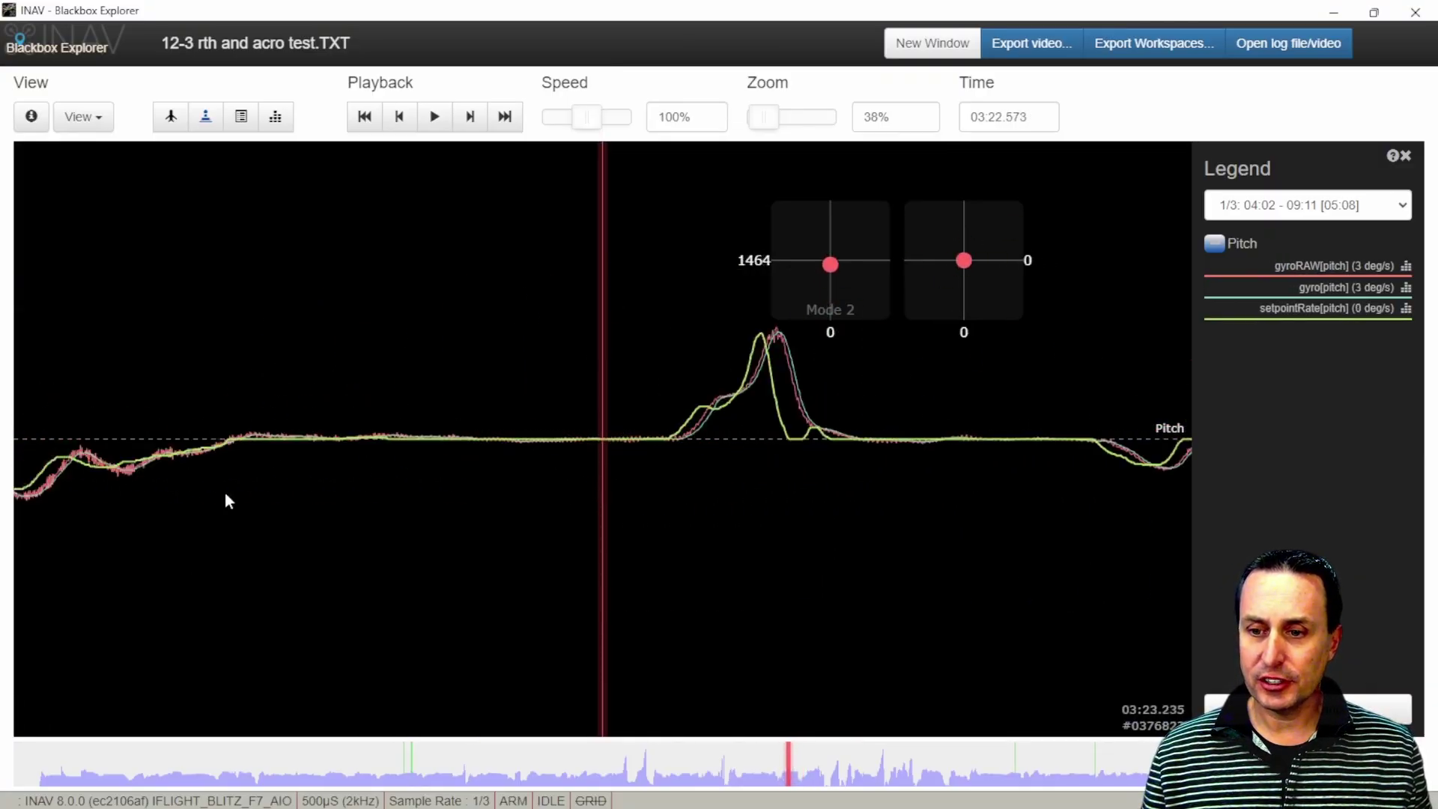
{"action": "scroll", "coordinate": [517, 449], "scroll_direction": "down", "scroll_amount": 2}
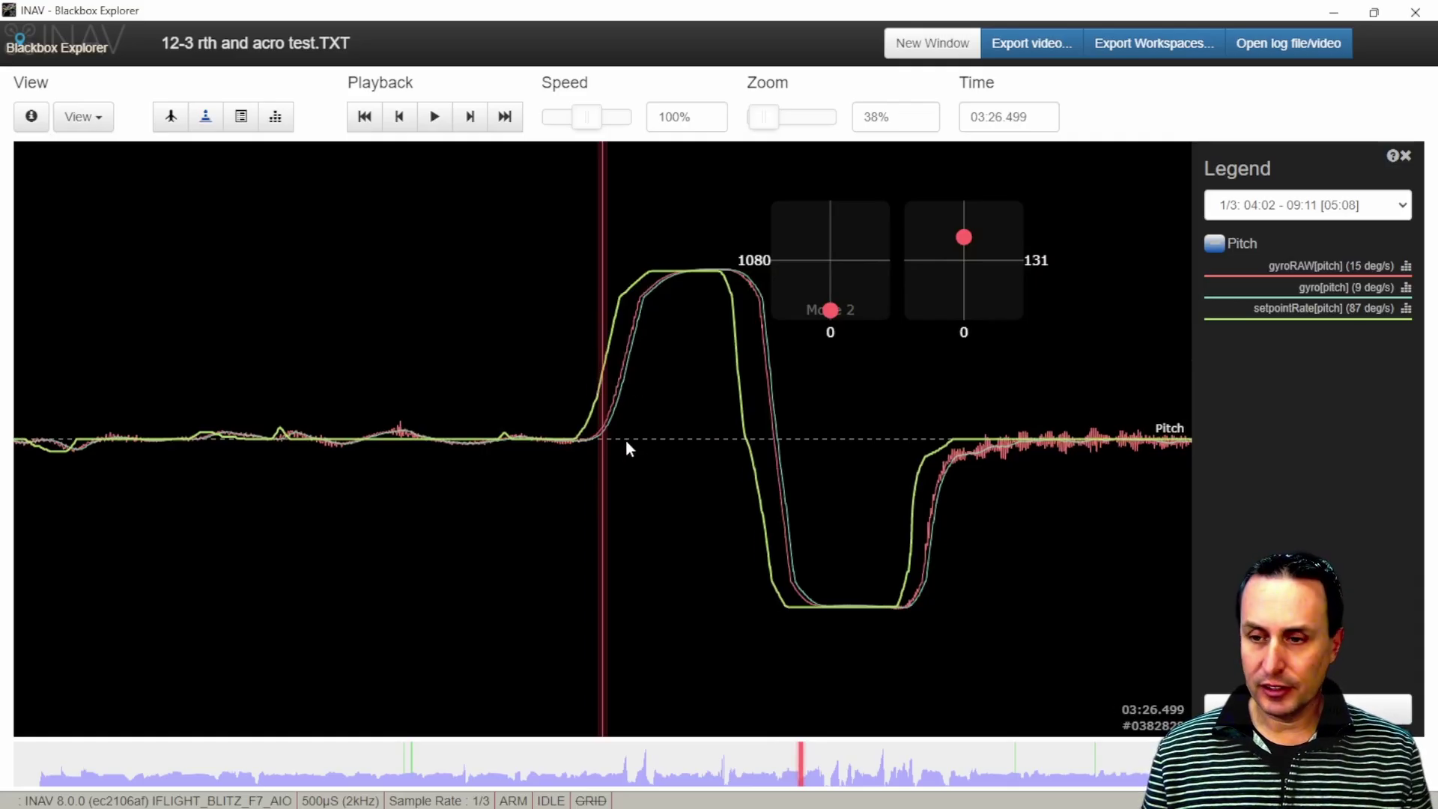
{"action": "left_click_drag", "start_coordinate": [626, 448], "coordinate": [604, 363]}
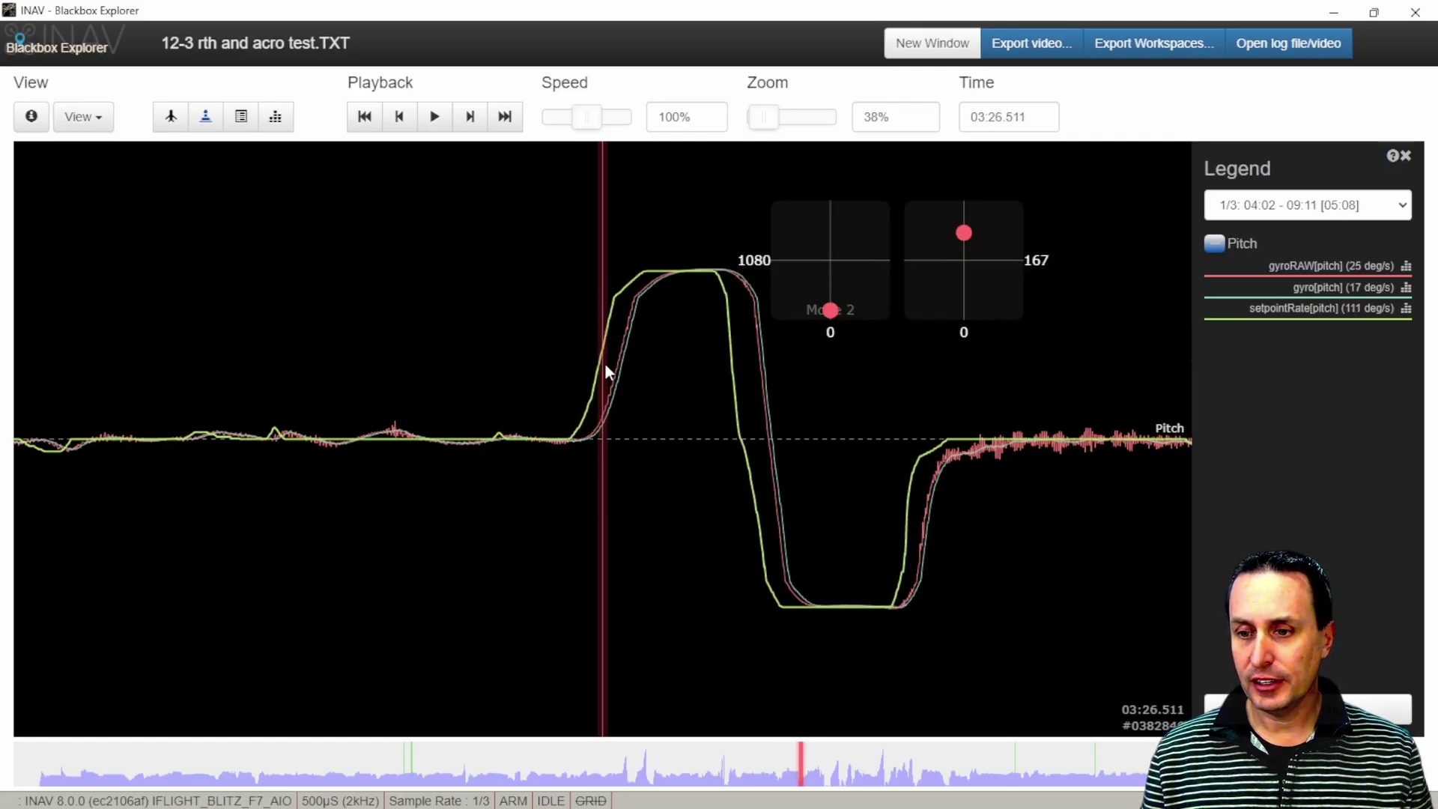
{"action": "key", "text": "m"}
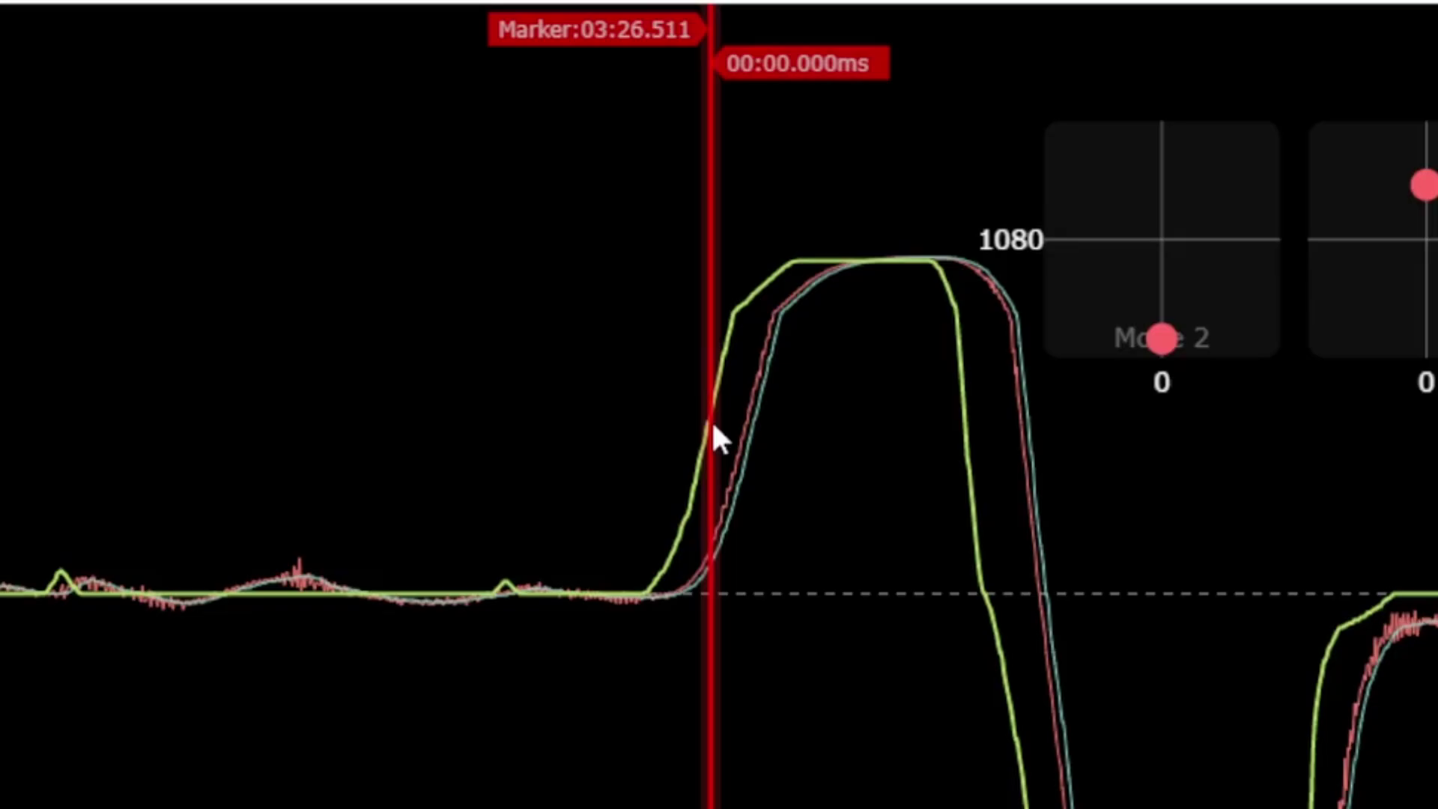
{"action": "left_click_drag", "start_coordinate": [784, 427], "coordinate": [761, 439]}
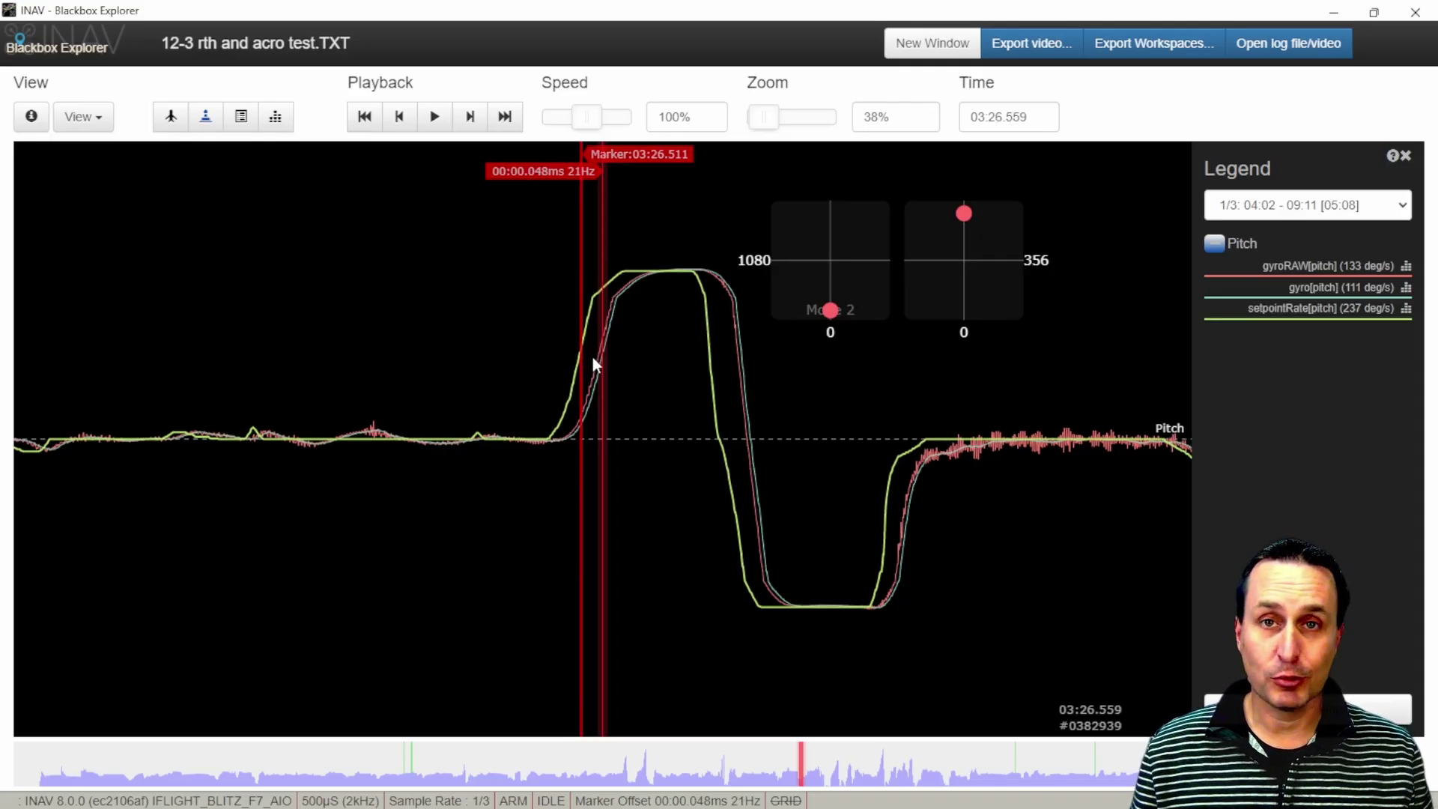
{"action": "key", "text": "m"}
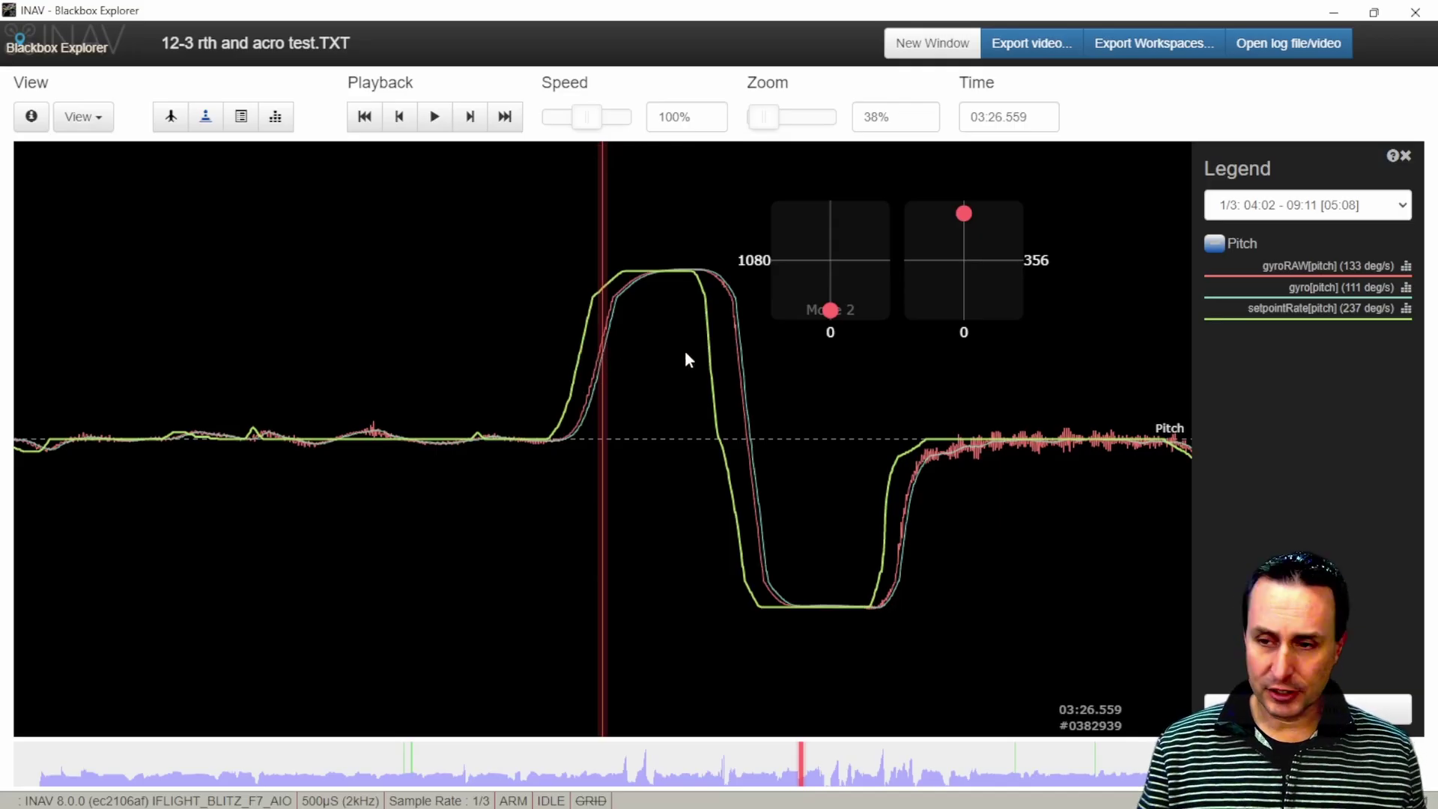
Step: Scroll through several yaw turns in the log, reaching 03:54.573 past a yaw rate step
{"action": "scroll", "coordinate": [811, 478], "scroll_direction": "down", "scroll_amount": 10}
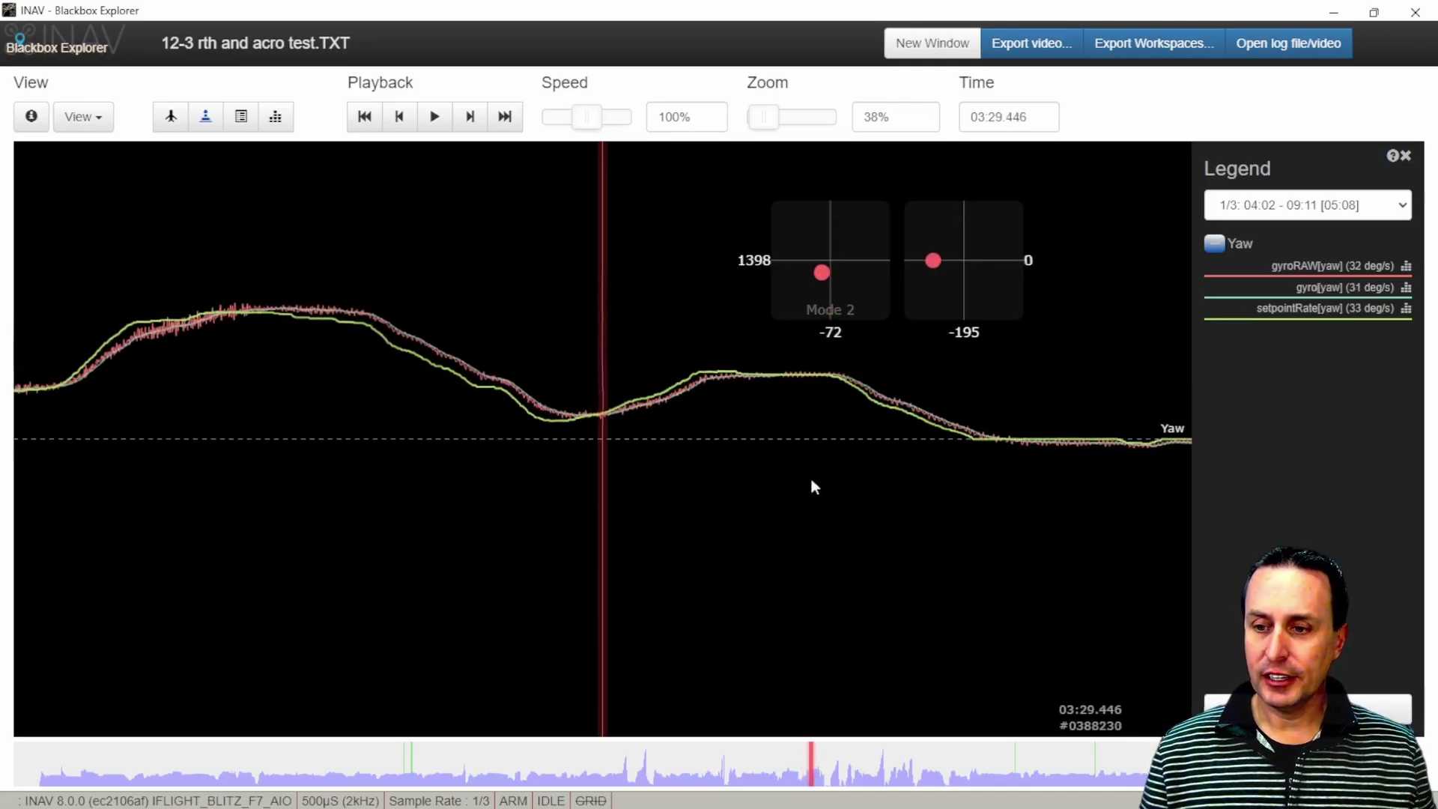
{"action": "scroll", "coordinate": [807, 501], "scroll_direction": "up", "scroll_amount": 6}
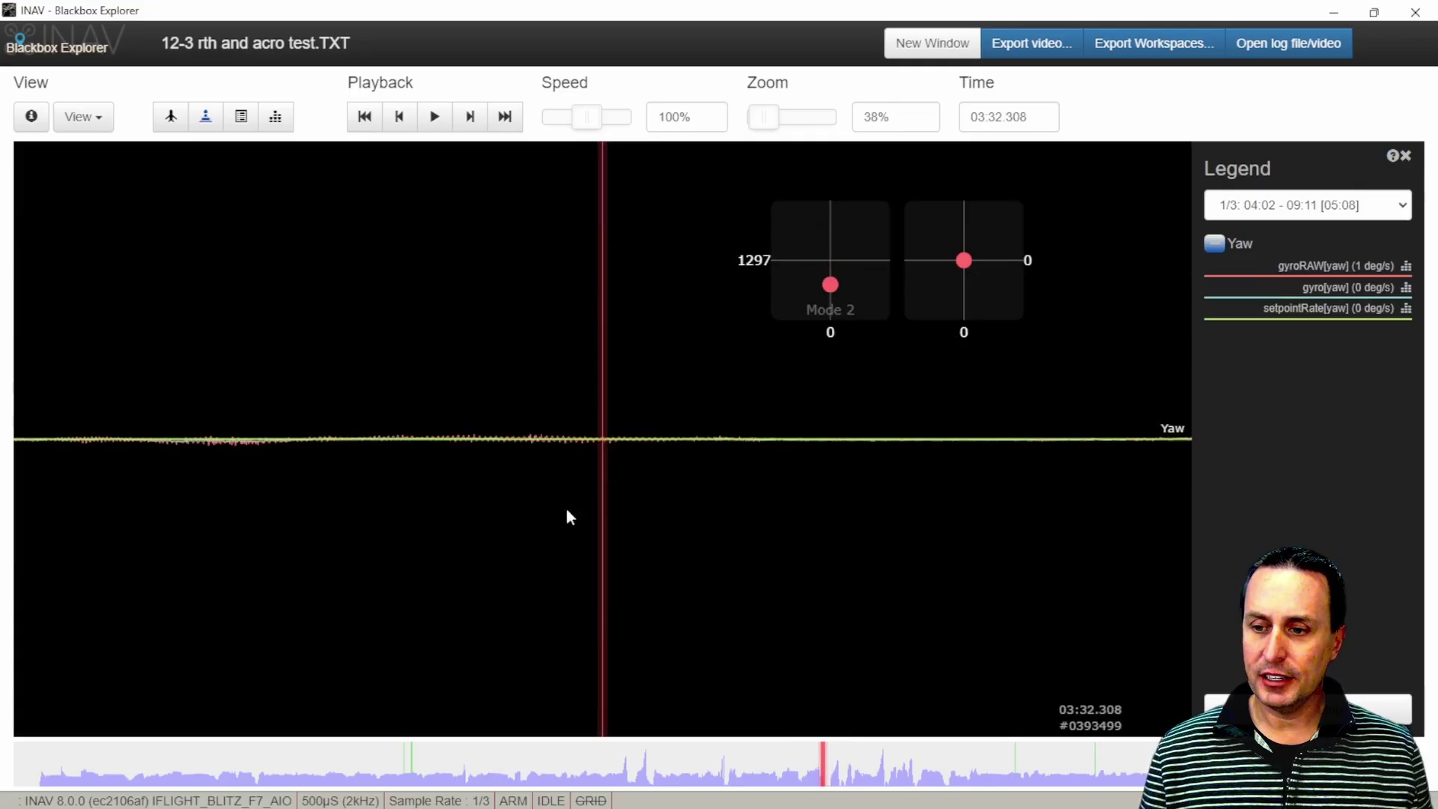
{"action": "scroll", "coordinate": [344, 397], "scroll_direction": "up", "scroll_amount": 1}
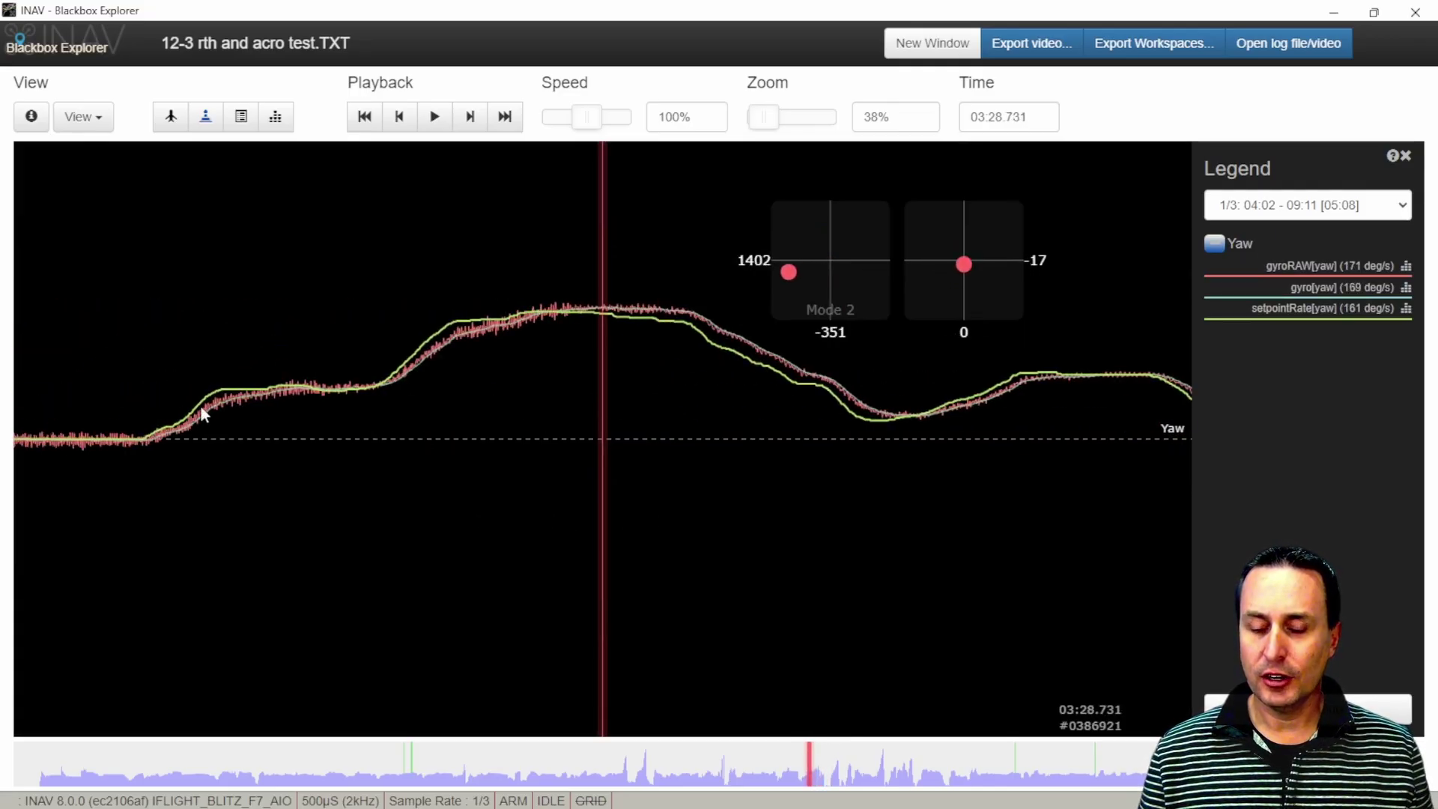
{"action": "scroll", "coordinate": [271, 409], "scroll_direction": "down", "scroll_amount": 7}
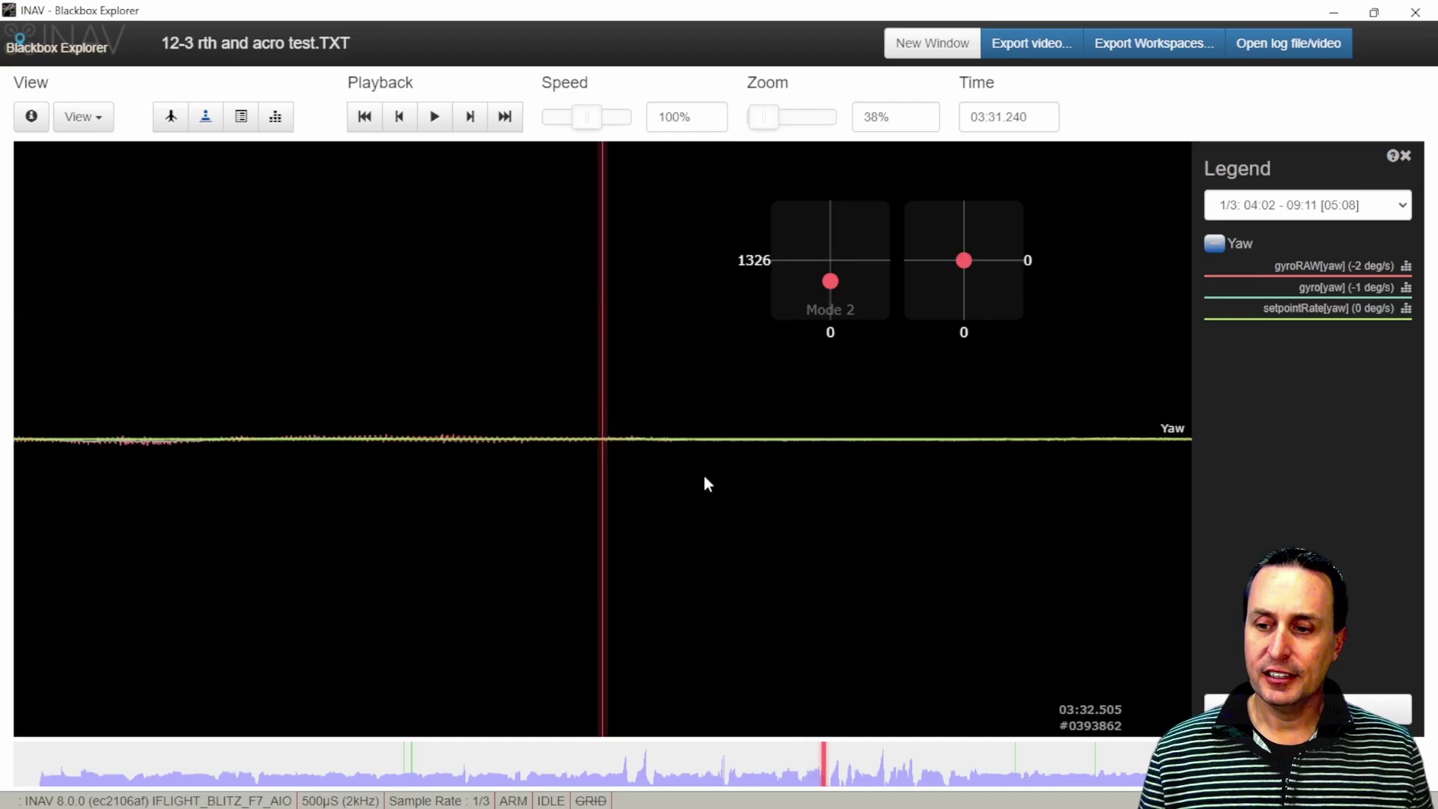
{"action": "scroll", "coordinate": [707, 483], "scroll_direction": "down", "scroll_amount": 20}
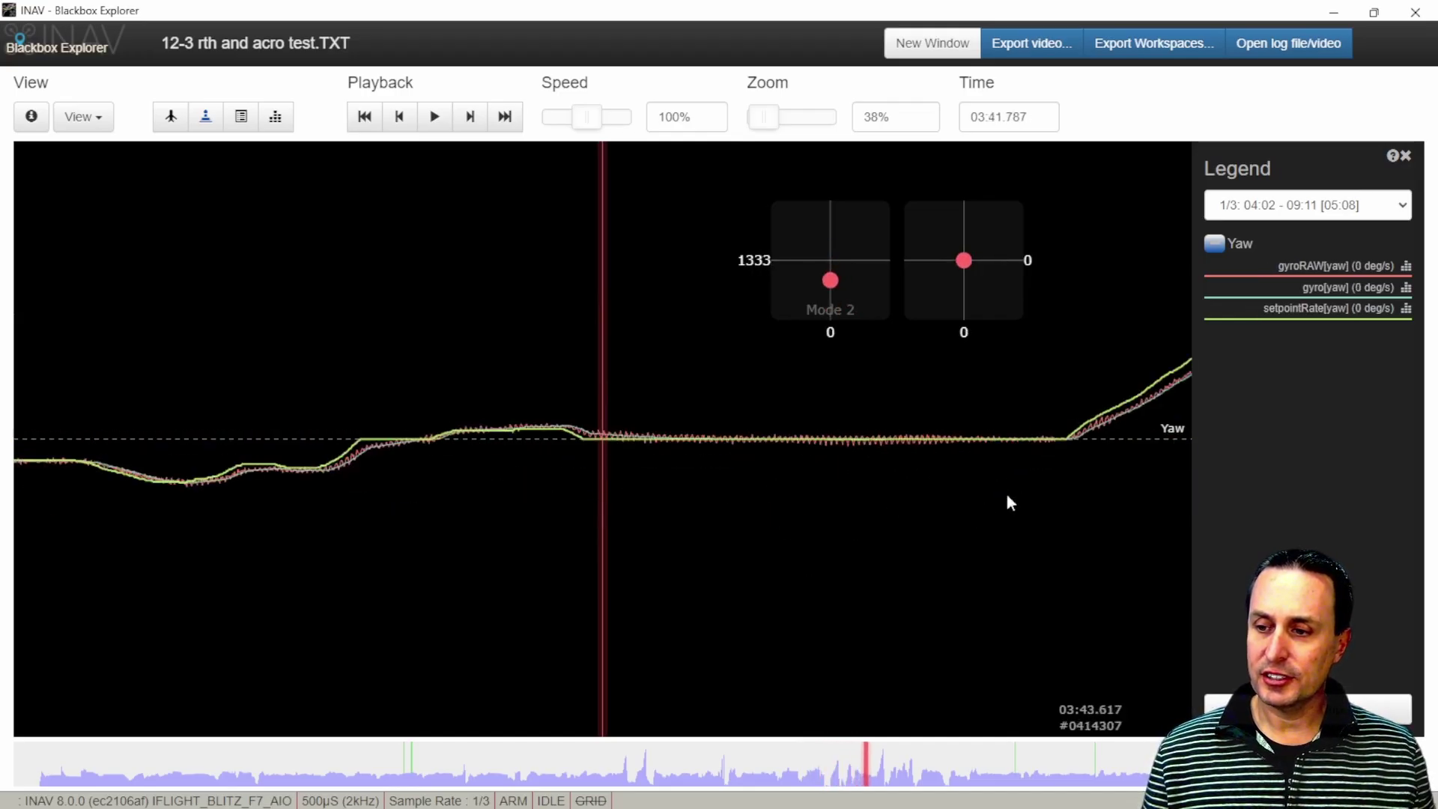
{"action": "scroll", "coordinate": [1008, 498], "scroll_direction": "down", "scroll_amount": 8}
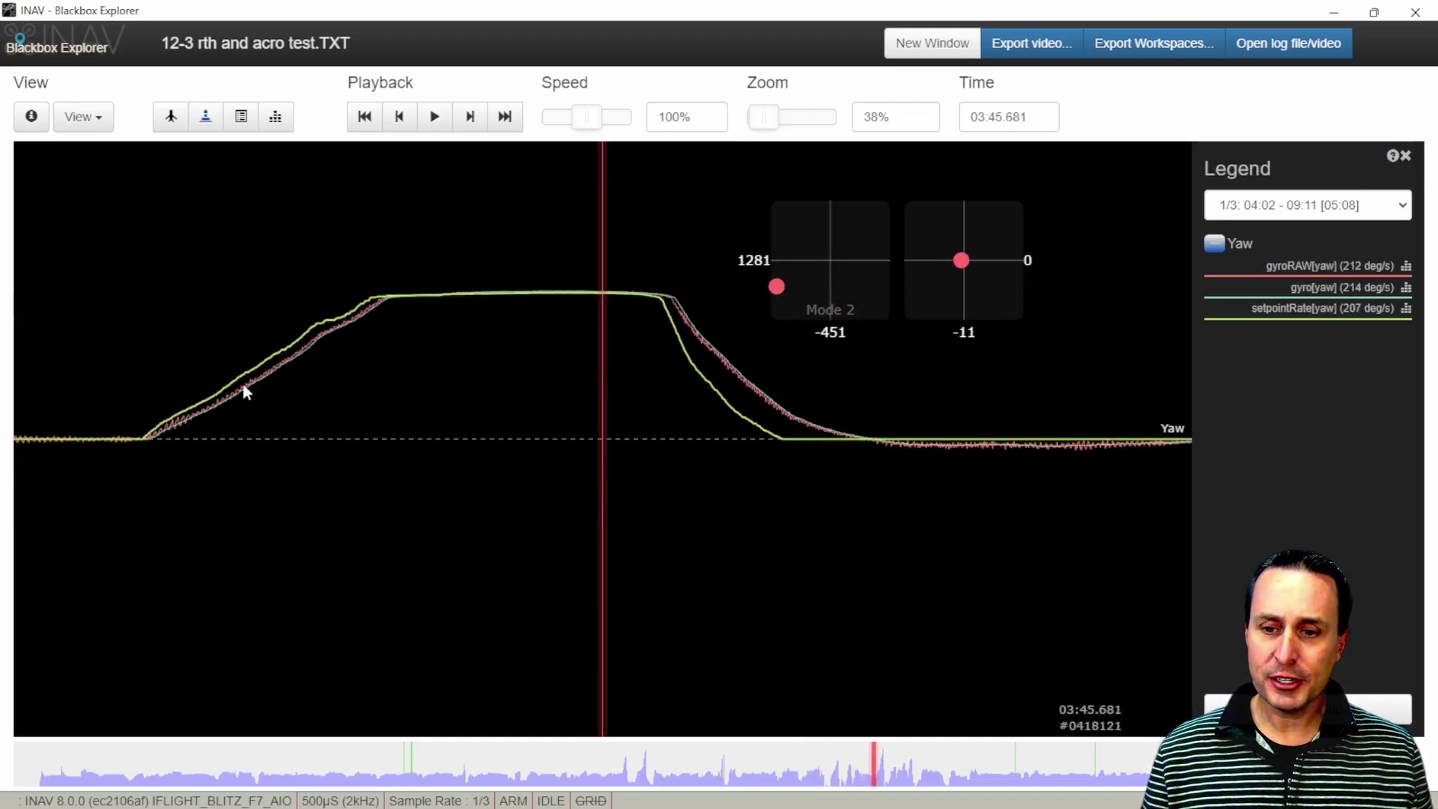
{"action": "left_click_drag", "start_coordinate": [245, 391], "coordinate": [493, 373]}
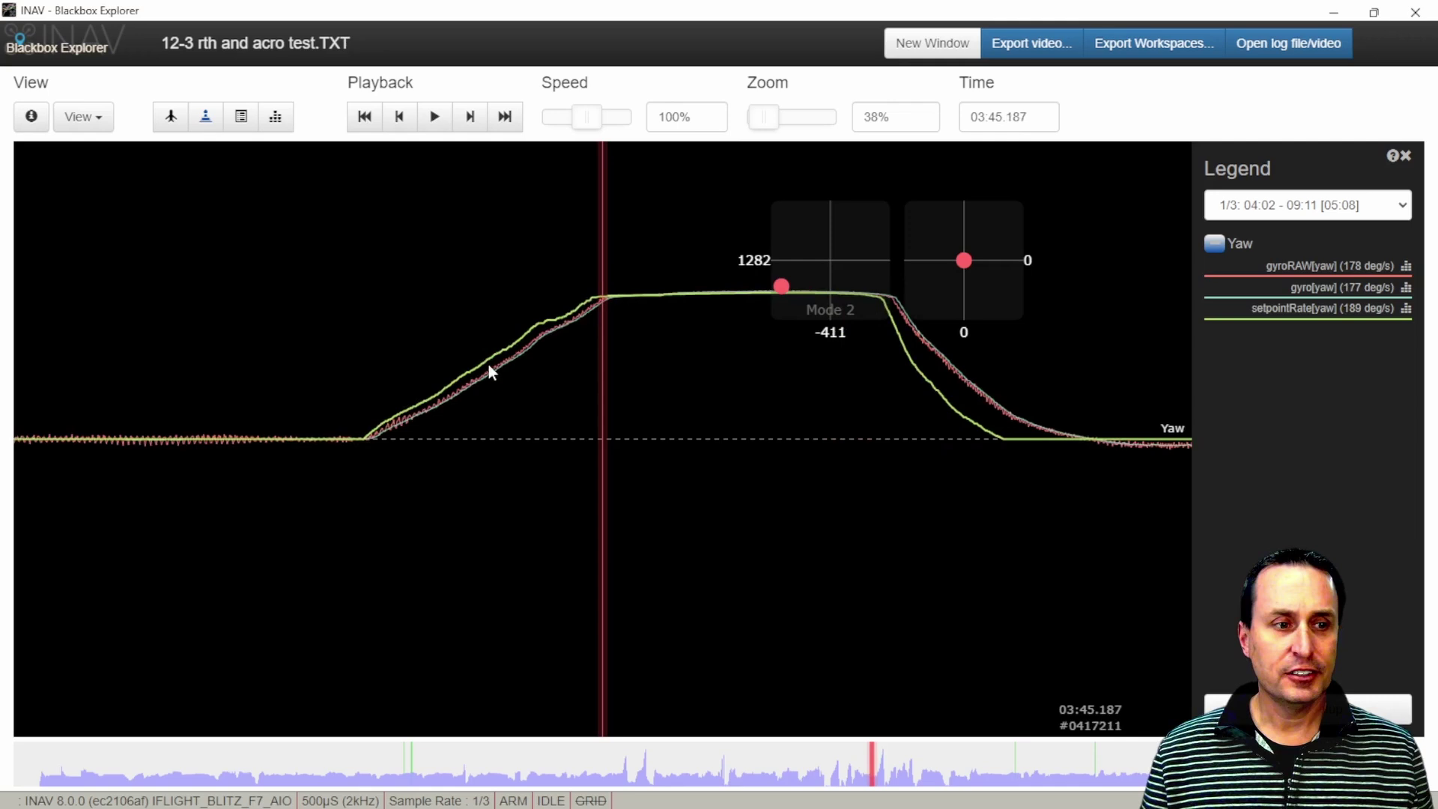
{"action": "scroll", "coordinate": [969, 411], "scroll_direction": "down", "scroll_amount": 2}
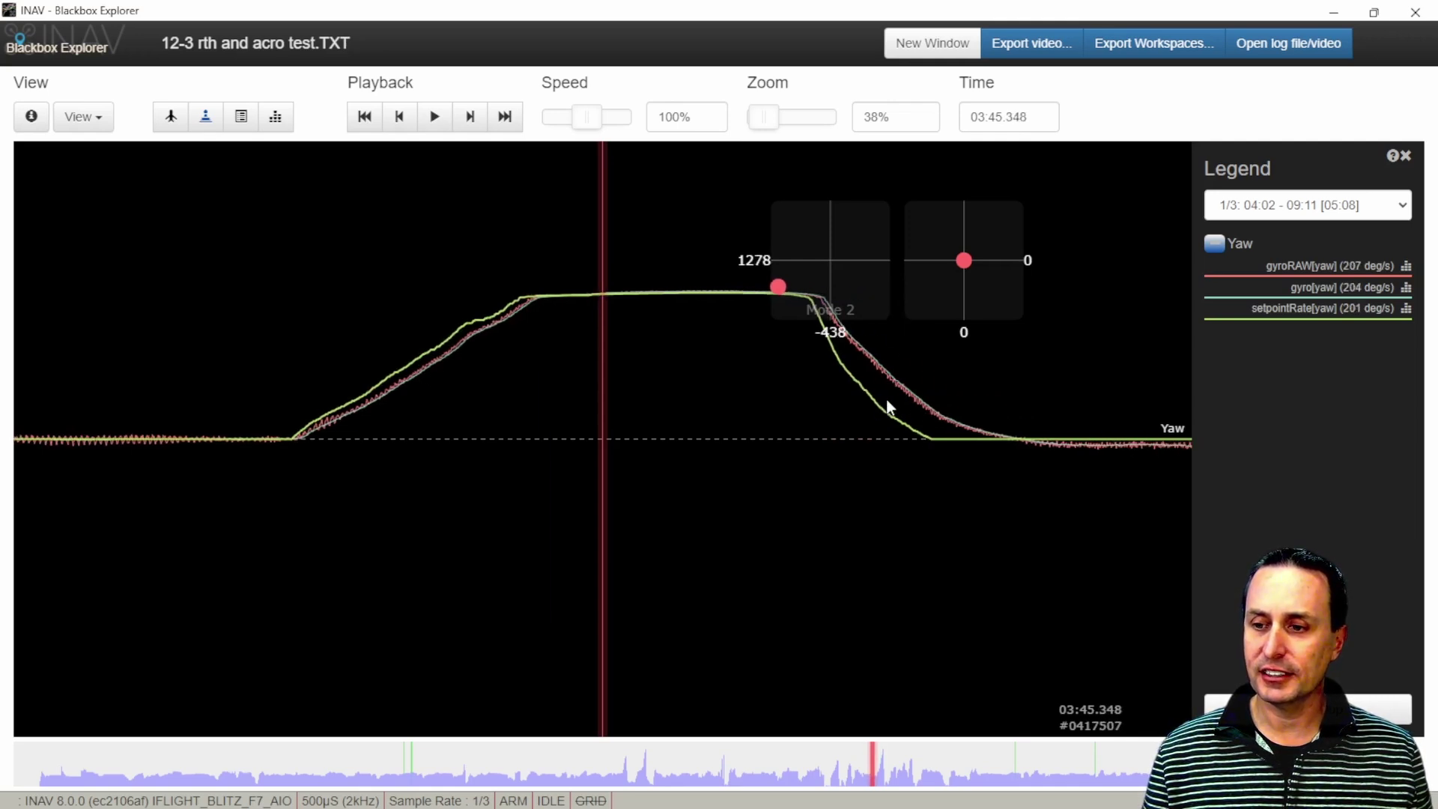
{"action": "scroll", "coordinate": [887, 400], "scroll_direction": "down", "scroll_amount": 5}
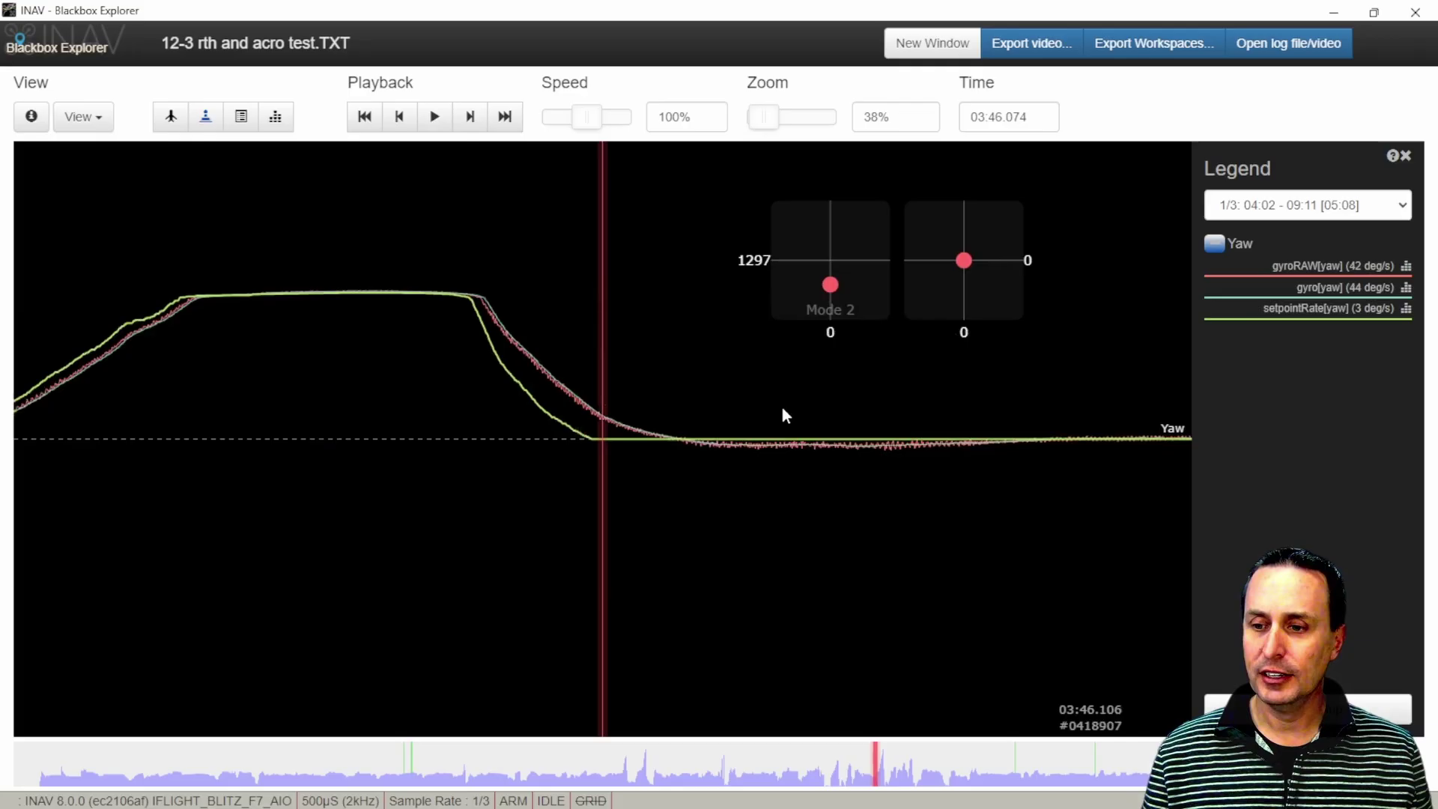
{"action": "scroll", "coordinate": [784, 415], "scroll_direction": "down", "scroll_amount": 20}
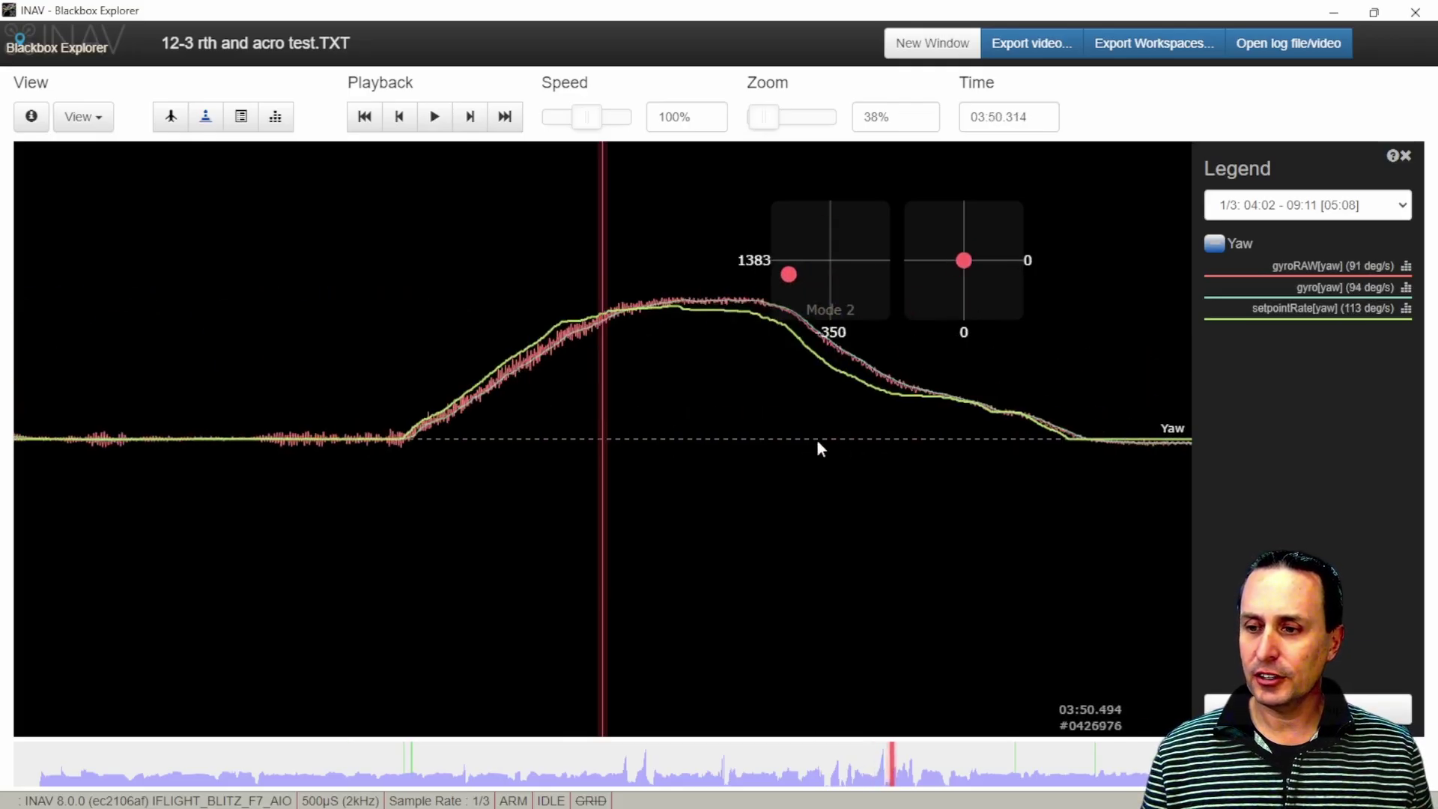
{"action": "scroll", "coordinate": [794, 423], "scroll_direction": "down", "scroll_amount": 3}
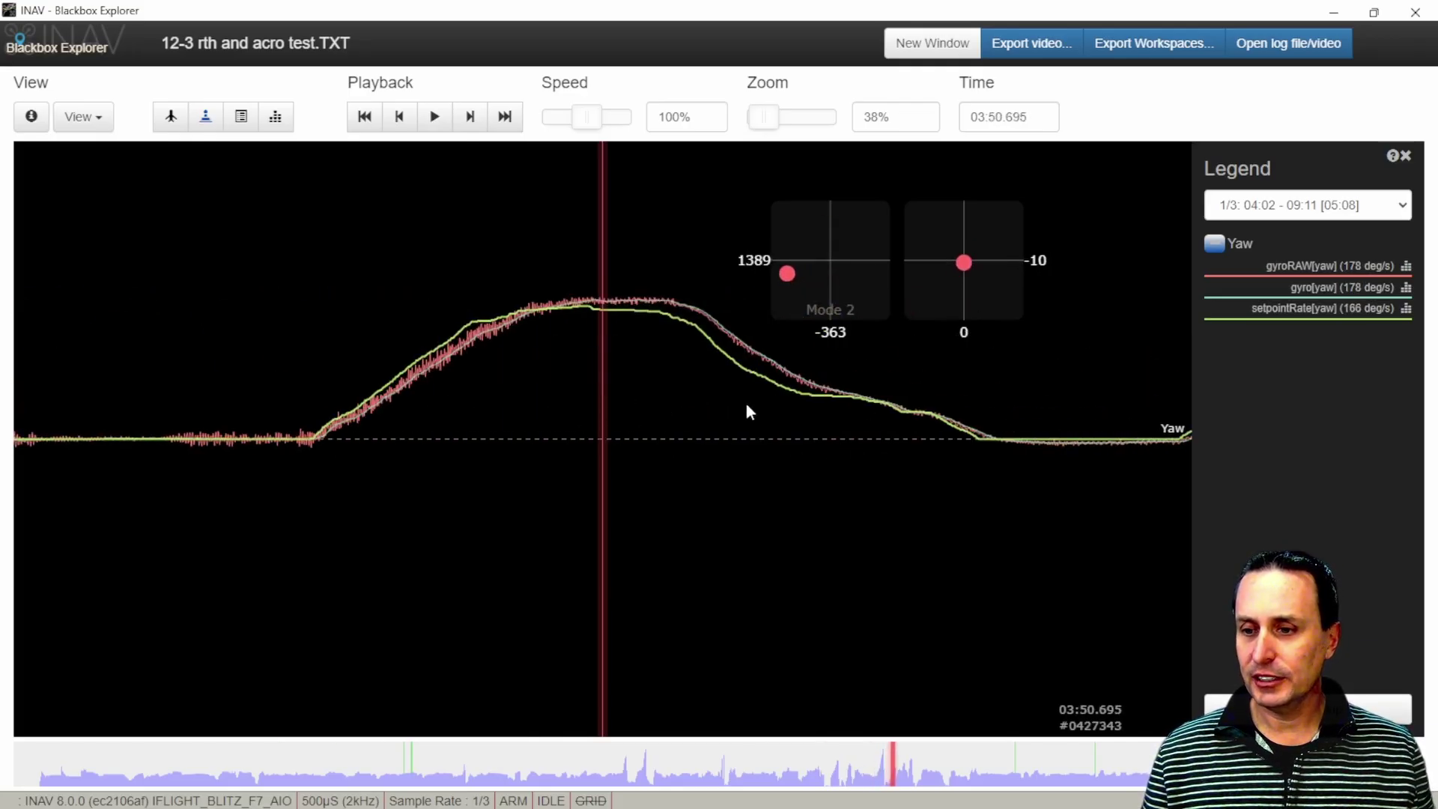
{"action": "scroll", "coordinate": [749, 411], "scroll_direction": "down", "scroll_amount": 18}
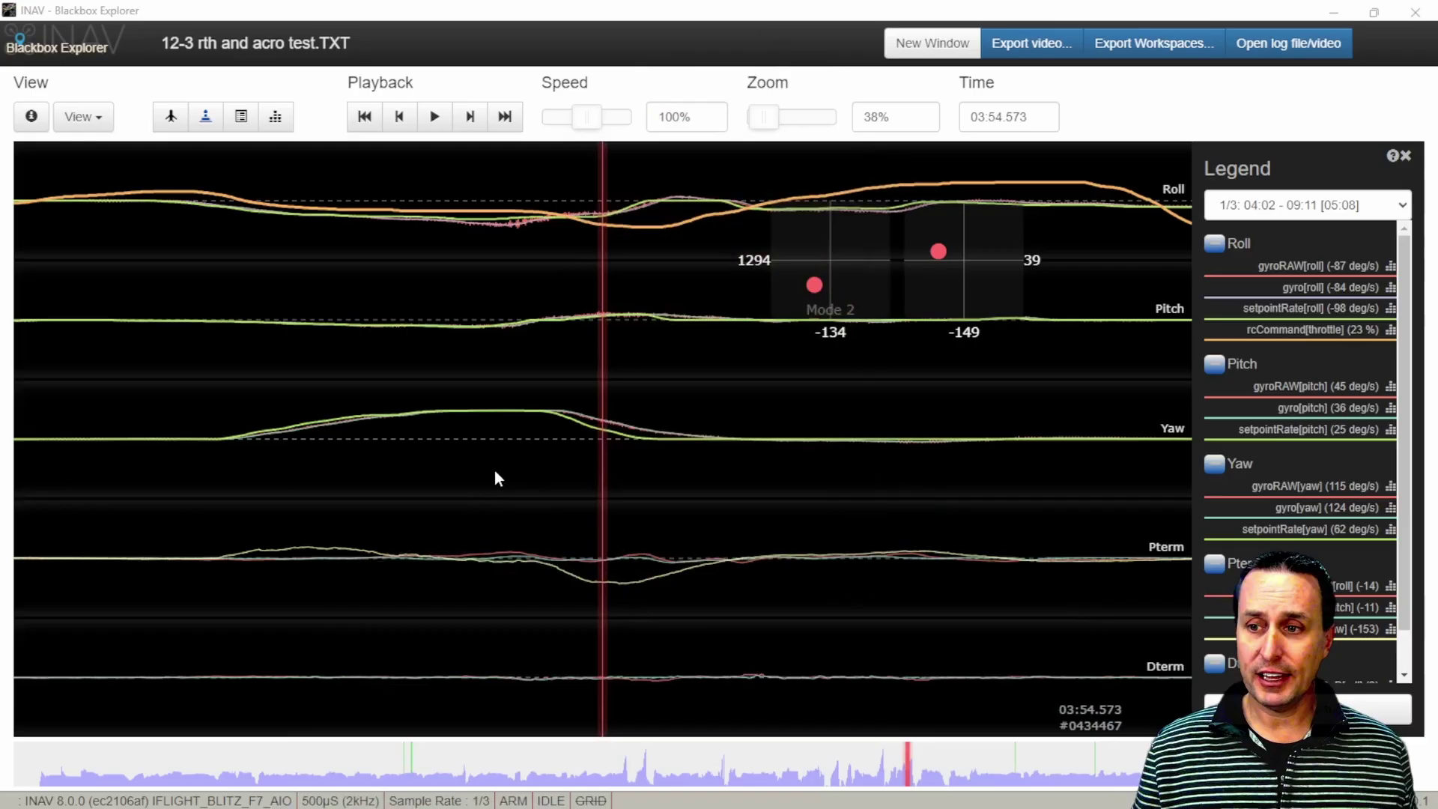
Step: Go back to an earlier yaw turn in the Gyro + PID / Motors workspace, reaching 03:50.538
{"action": "mouse_move", "coordinate": [488, 496]}
{"action": "left_mouse_down"}
{"action": "mouse_move", "coordinate": [756, 527]}
{"action": "mouse_move", "coordinate": [879, 800]}
{"action": "mouse_move", "coordinate": [892, 779]}
{"action": "mouse_move", "coordinate": [873, 779]}
{"action": "left_mouse_up"}
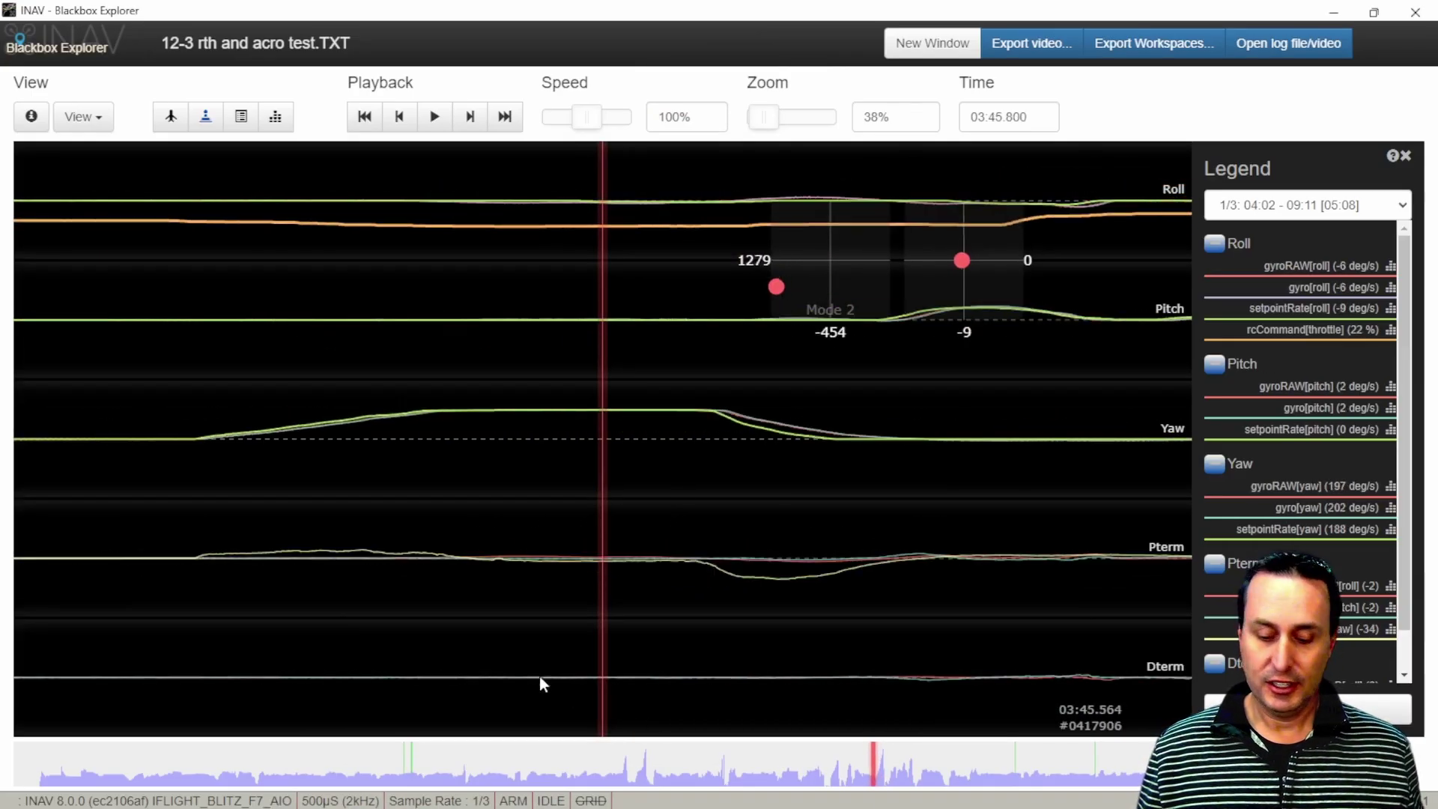
{"action": "key", "text": "2"}
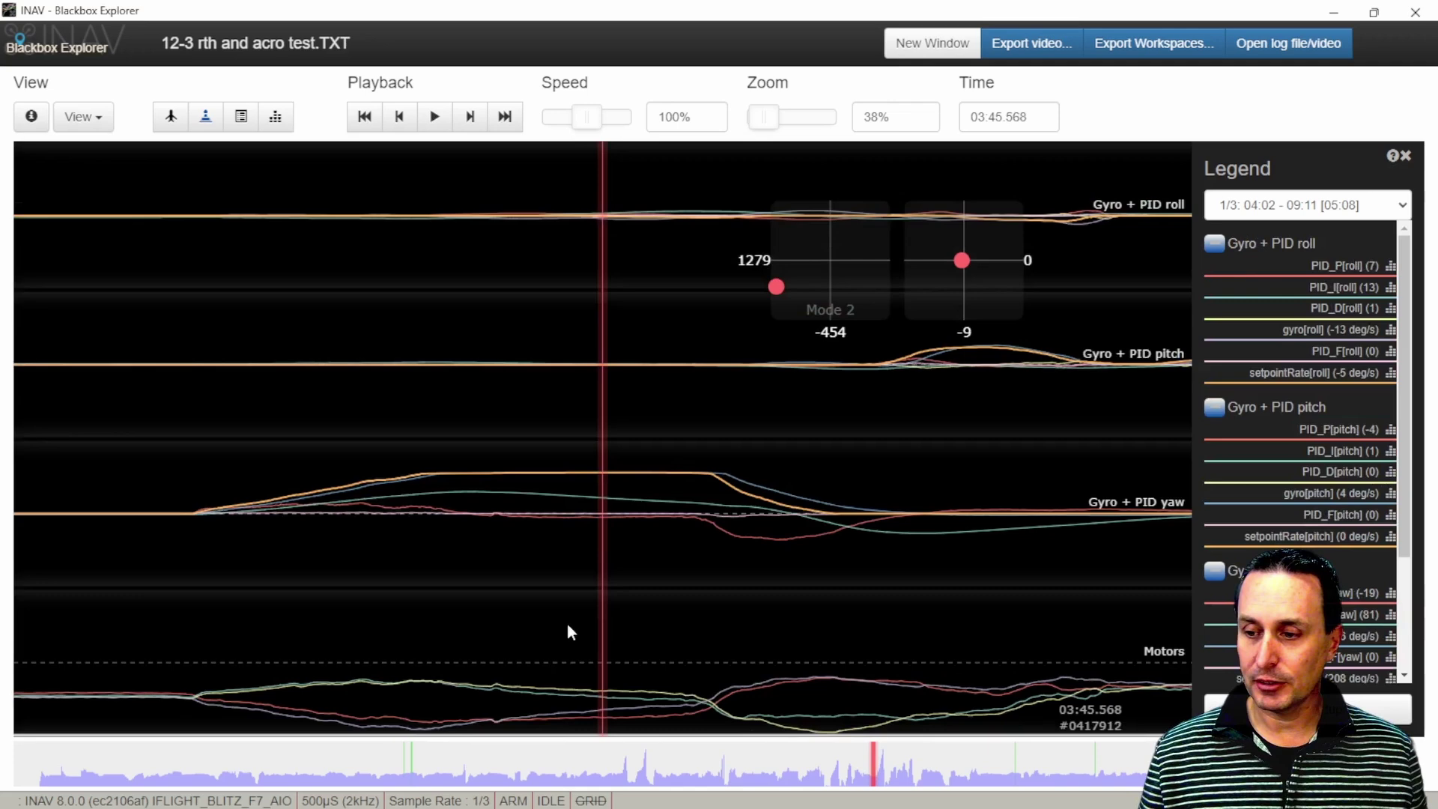
{"action": "scroll", "coordinate": [679, 623], "scroll_direction": "down", "scroll_amount": 5}
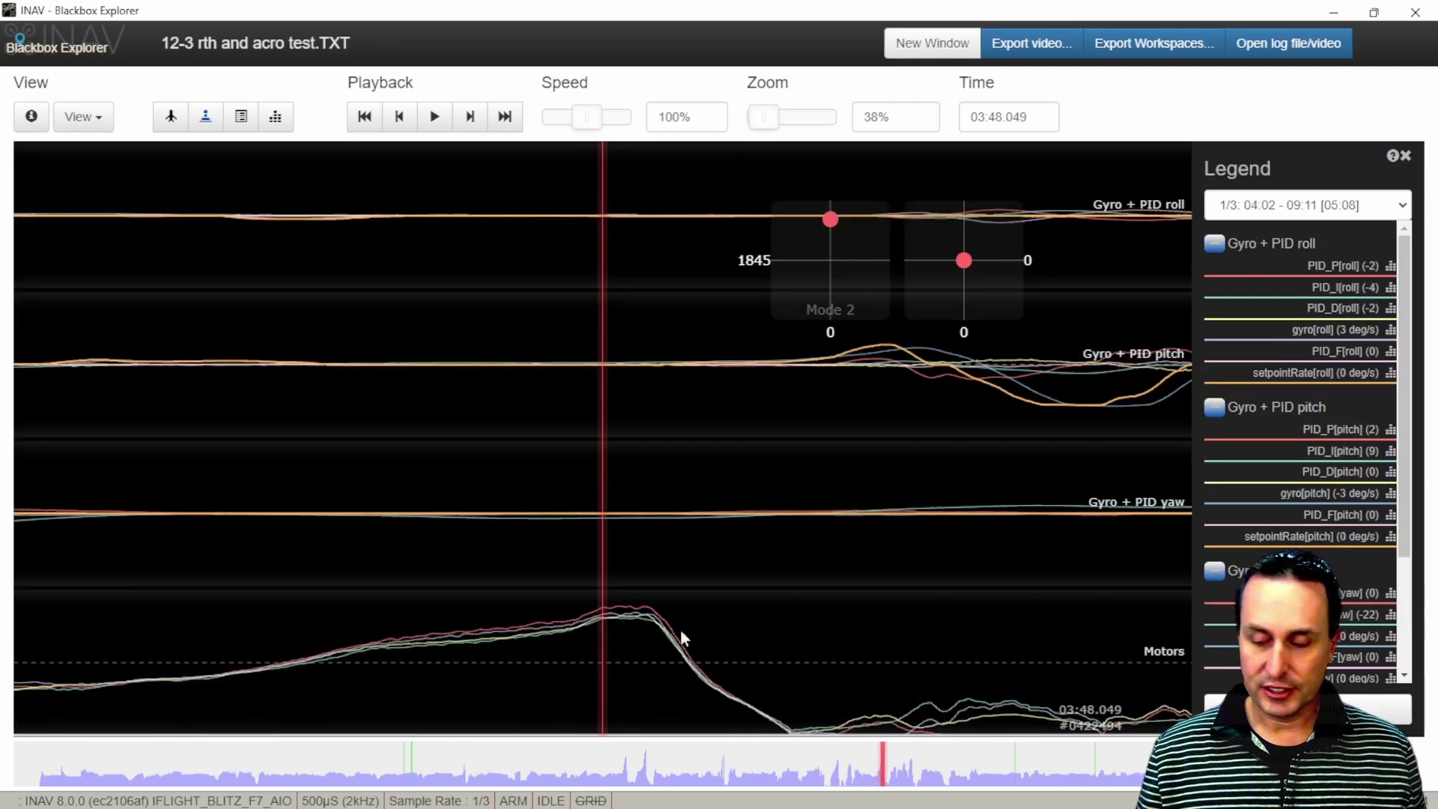
{"action": "scroll", "coordinate": [697, 631], "scroll_direction": "down", "scroll_amount": 3}
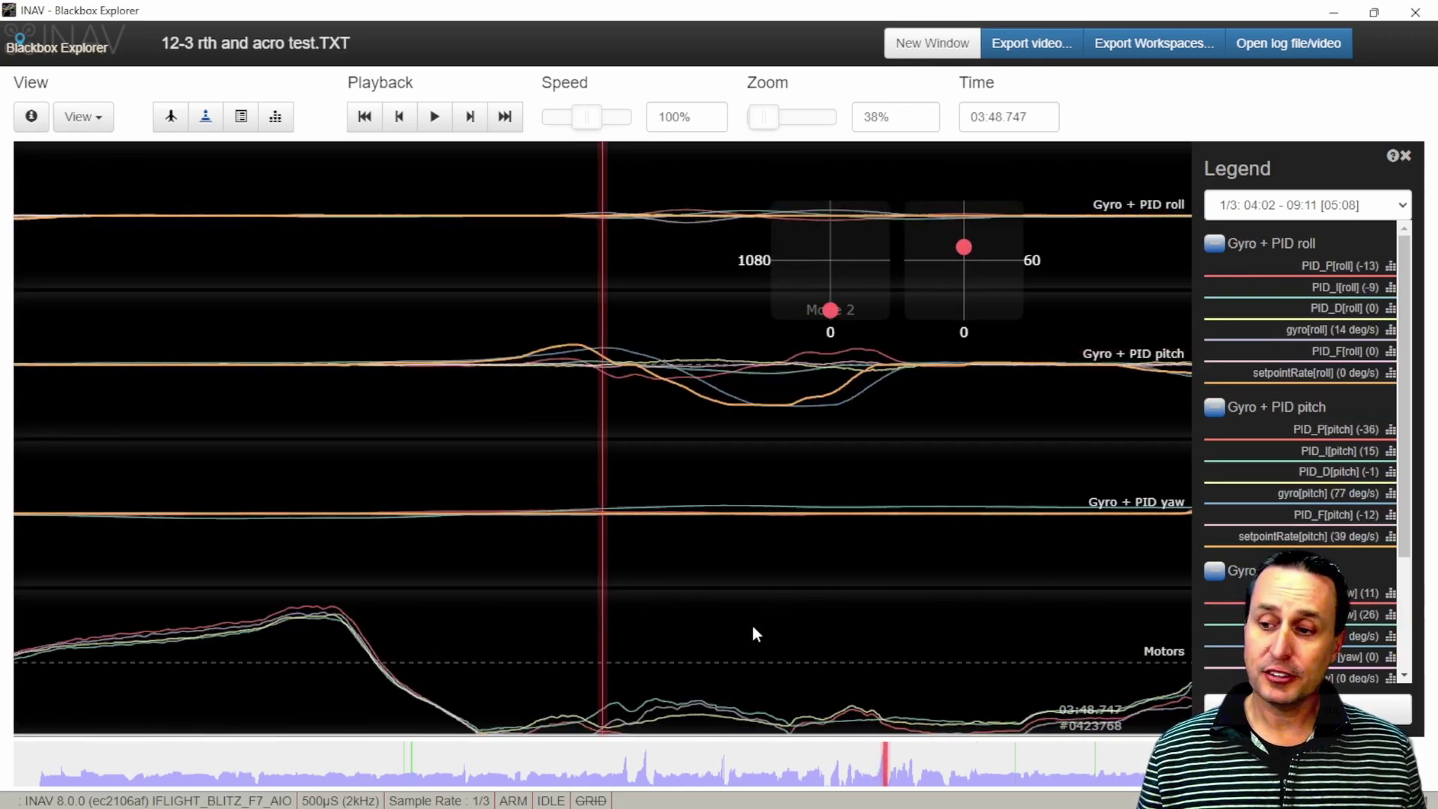
{"action": "scroll", "coordinate": [726, 626], "scroll_direction": "down", "scroll_amount": 2}
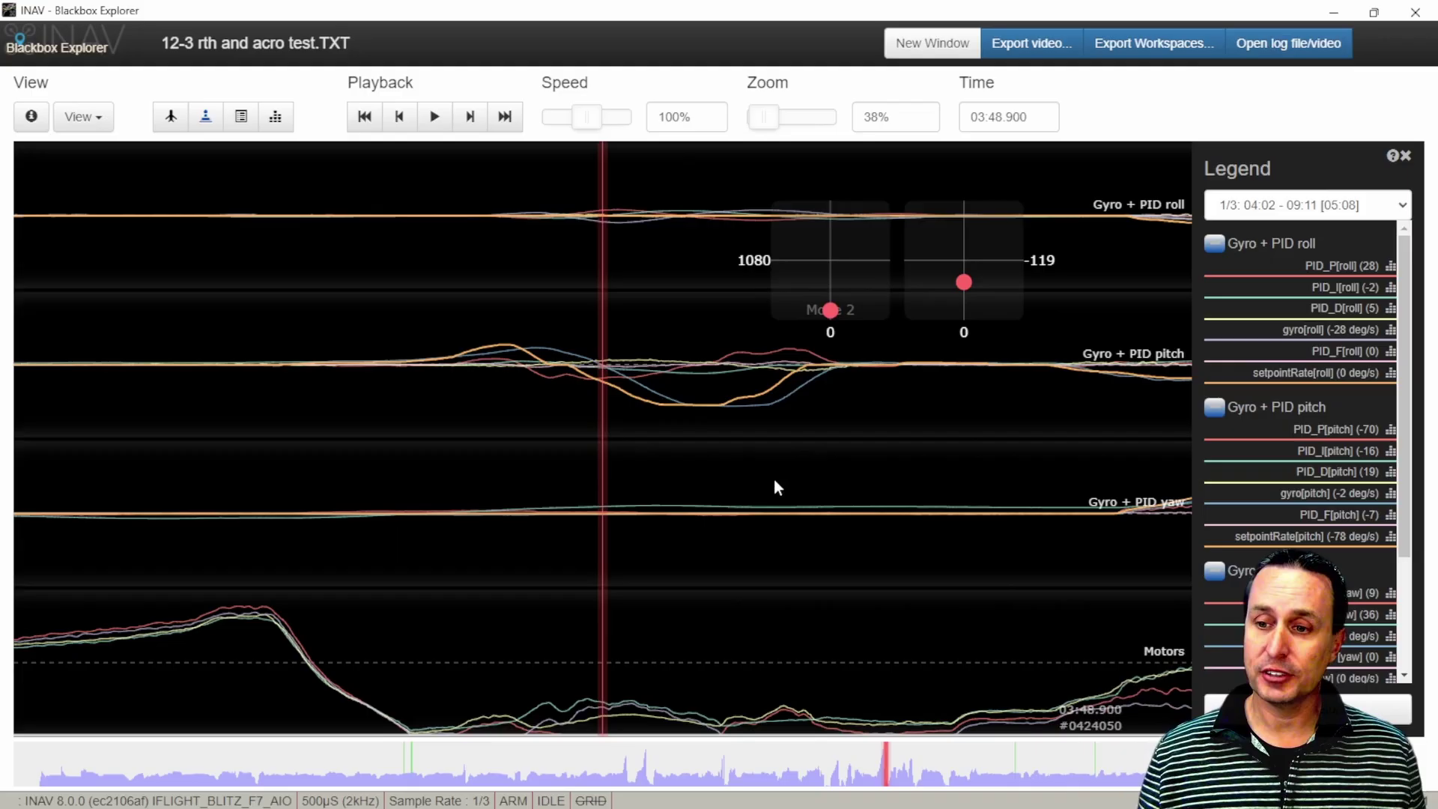
{"action": "scroll", "coordinate": [707, 493], "scroll_direction": "down", "scroll_amount": 15}
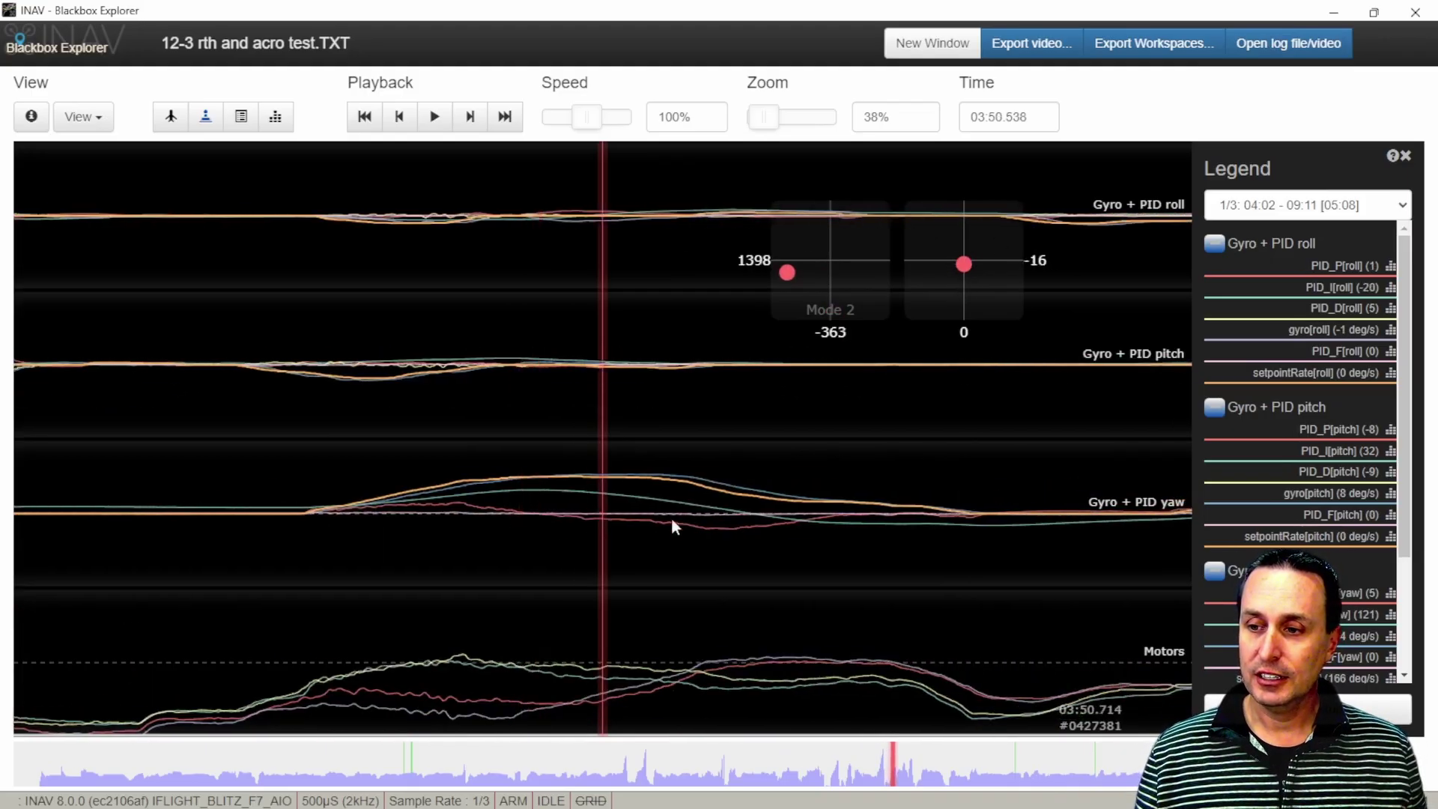
Step: Move the log back to the roll flip near 03:14.2, with pitch, yaw and Motors visible in the Legend
{"action": "left_click", "coordinate": [764, 763]}
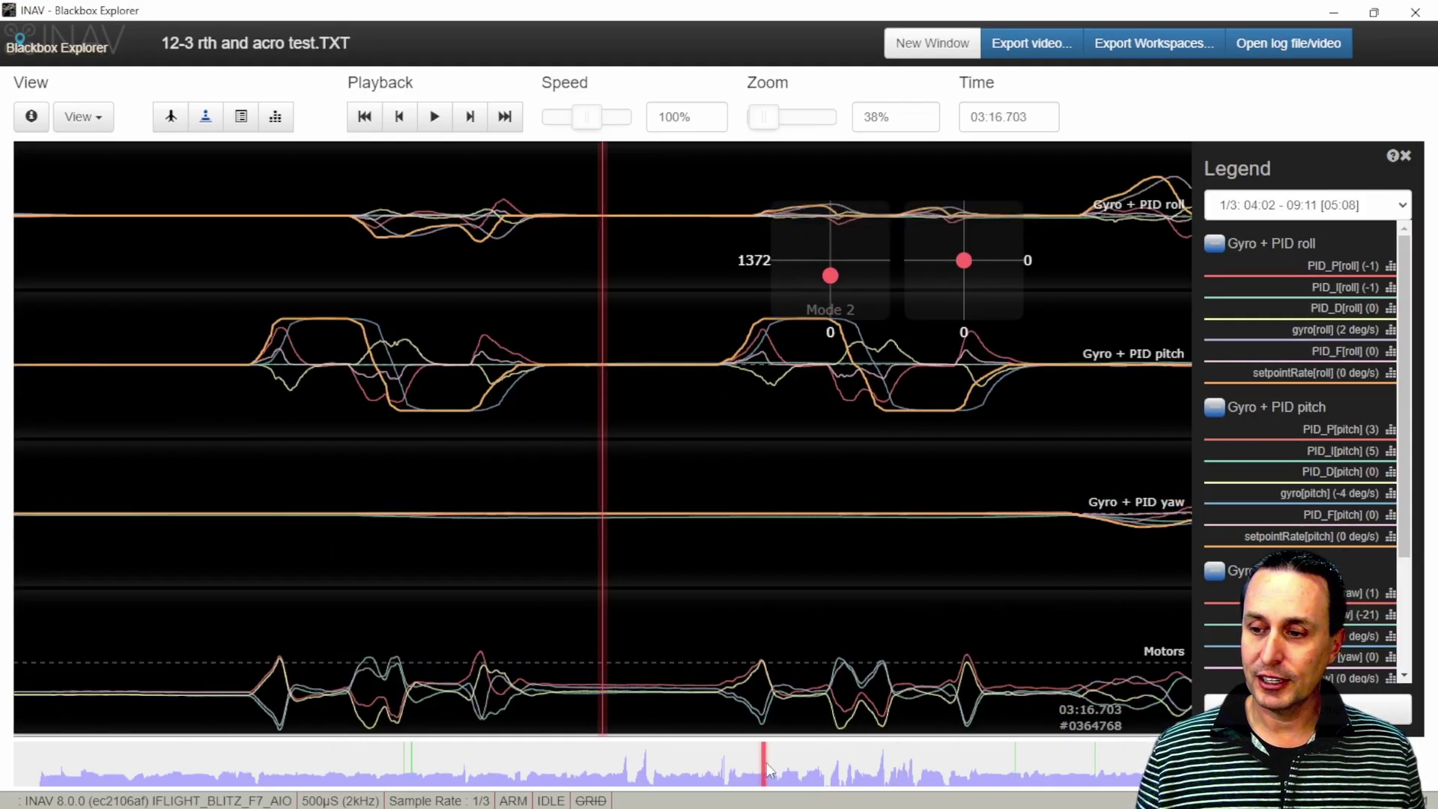
{"action": "scroll", "coordinate": [522, 397], "scroll_direction": "up", "scroll_amount": 1}
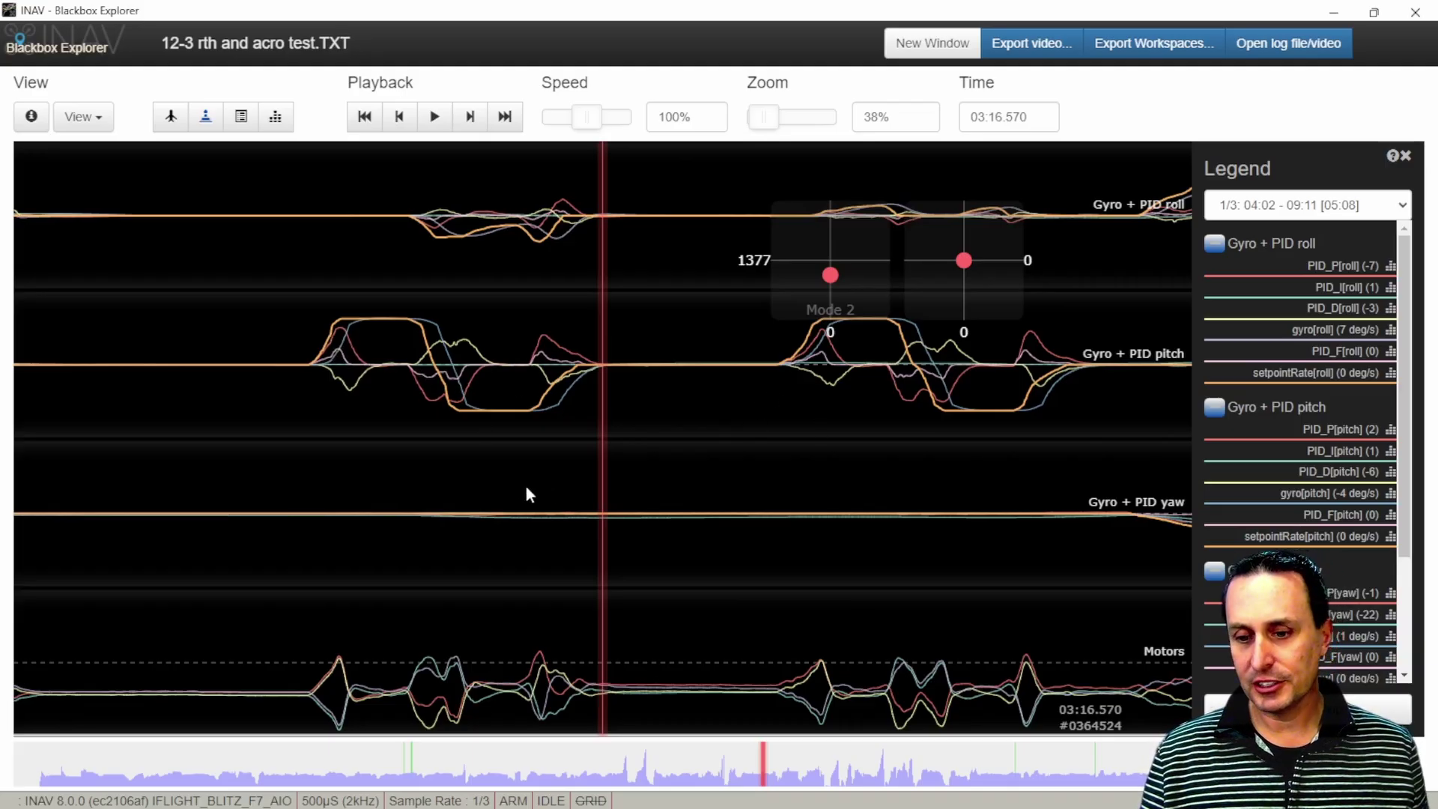
{"action": "left_click_drag", "start_coordinate": [525, 484], "coordinate": [577, 482]}
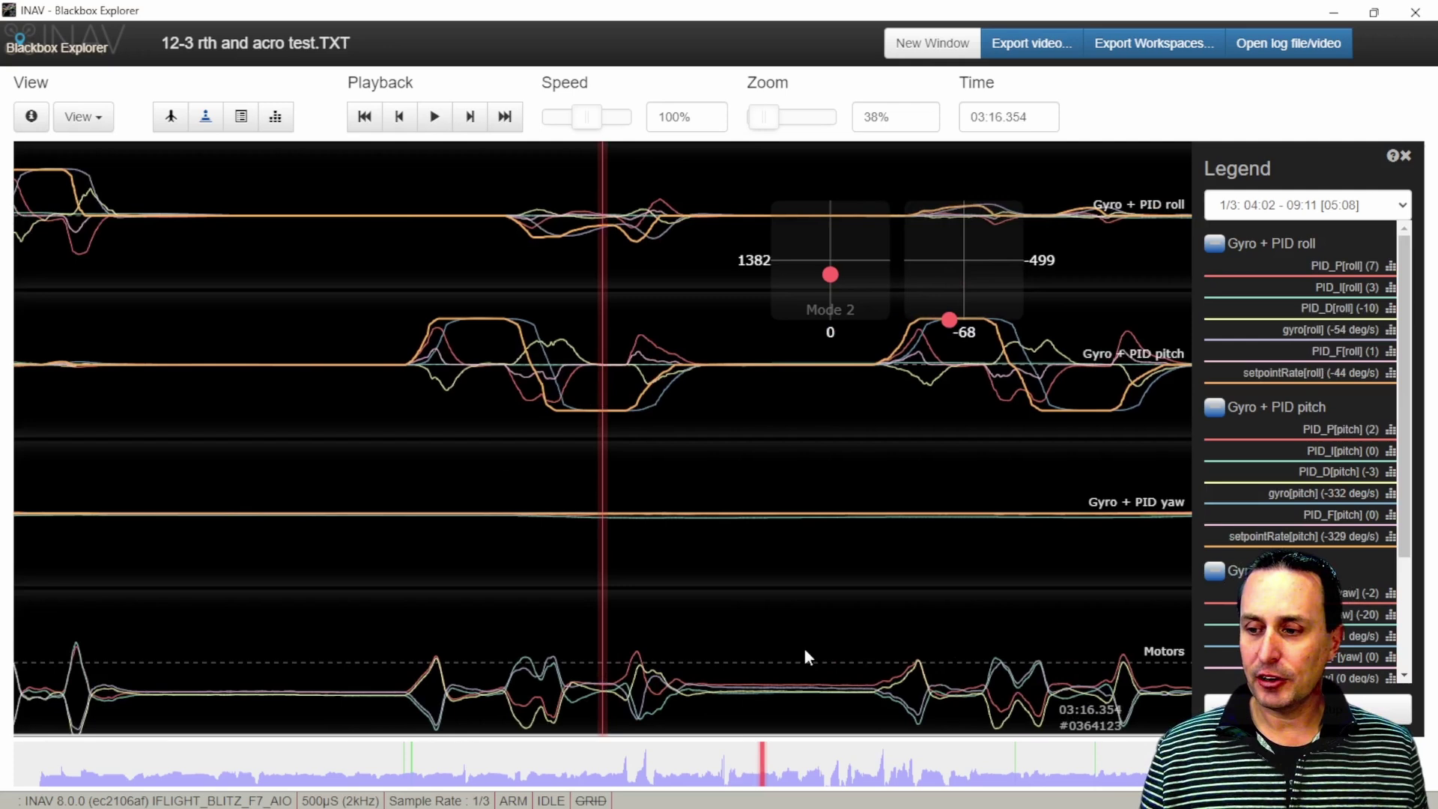
{"action": "mouse_move", "coordinate": [672, 641]}
{"action": "left_mouse_down"}
{"action": "mouse_move", "coordinate": [712, 642]}
{"action": "mouse_move", "coordinate": [684, 640]}
{"action": "left_mouse_up"}
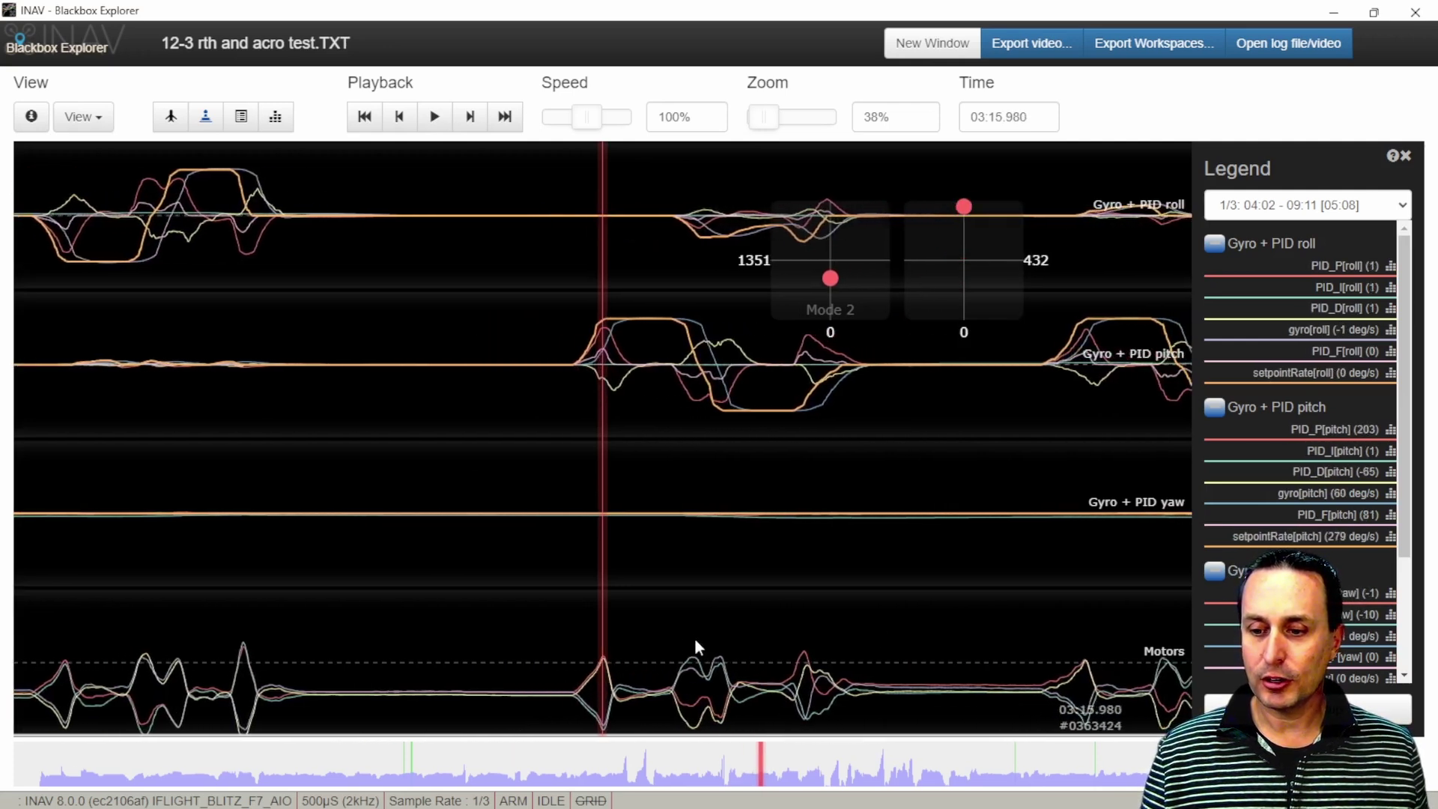
{"action": "left_click_drag", "start_coordinate": [1435, 527], "coordinate": [1430, 626]}
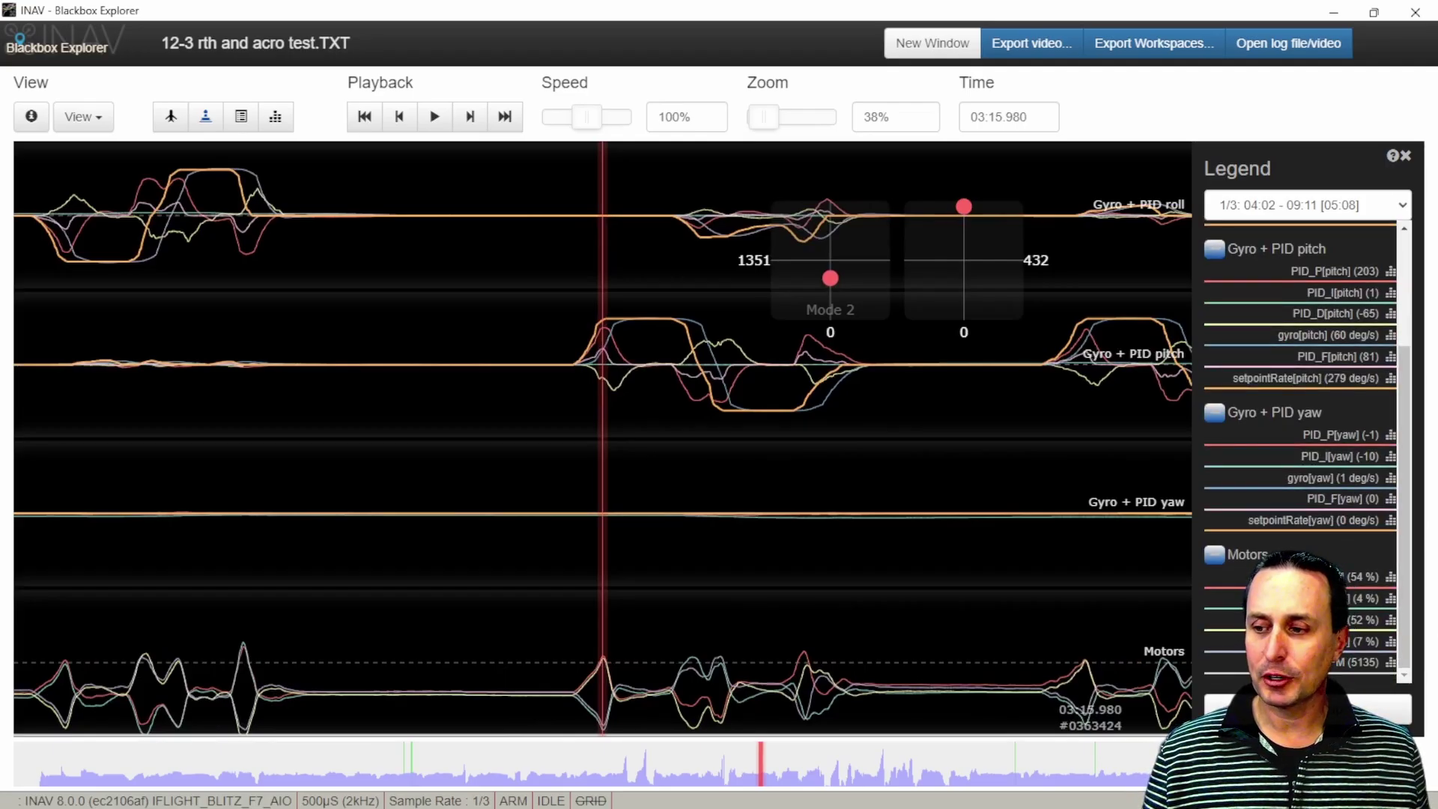
{"action": "scroll", "coordinate": [927, 596], "scroll_direction": "up", "scroll_amount": 2}
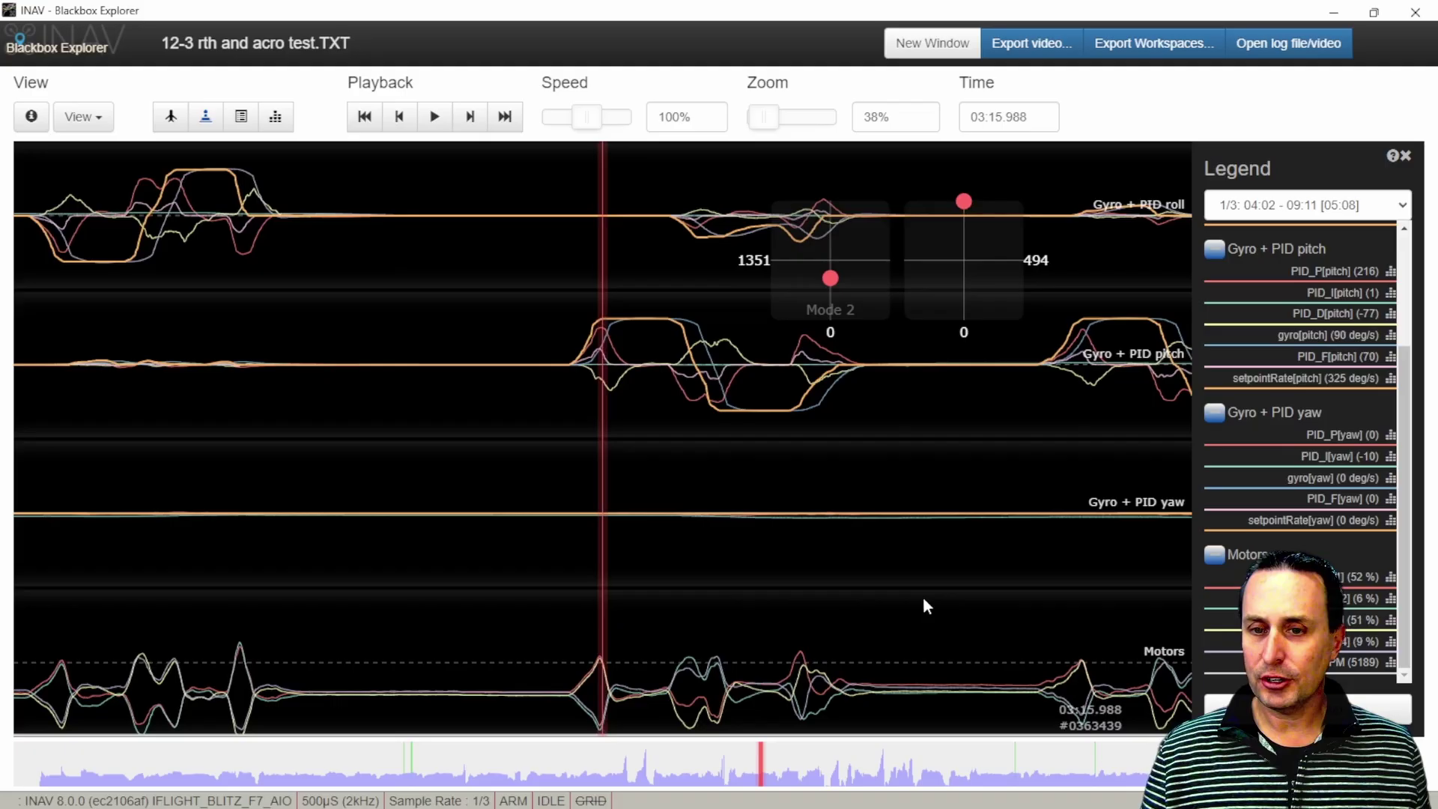
{"action": "scroll", "coordinate": [784, 595], "scroll_direction": "up", "scroll_amount": 2}
{"action": "scroll", "coordinate": [779, 603], "scroll_direction": "up", "scroll_amount": 10}
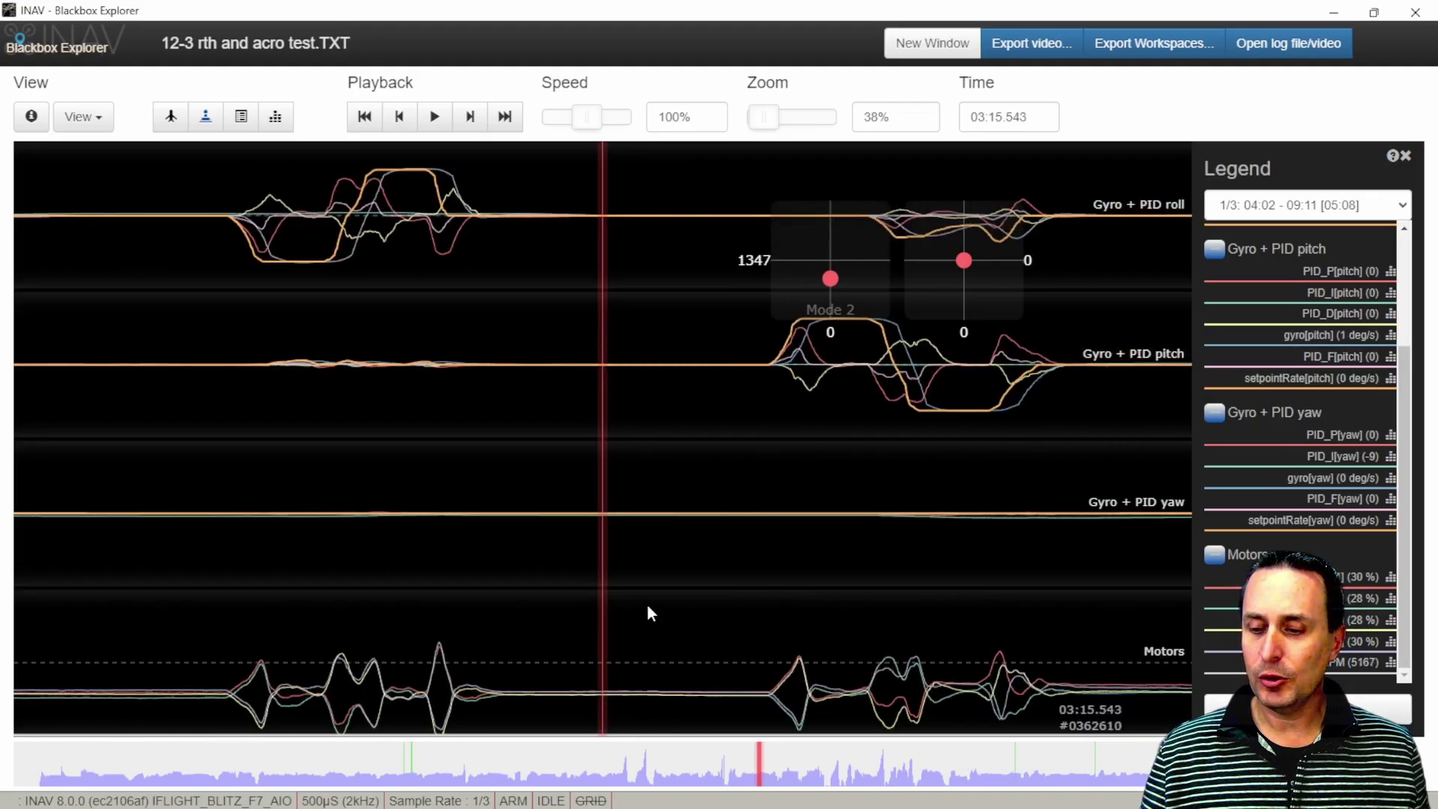
{"action": "scroll", "coordinate": [711, 611], "scroll_direction": "down", "scroll_amount": 2}
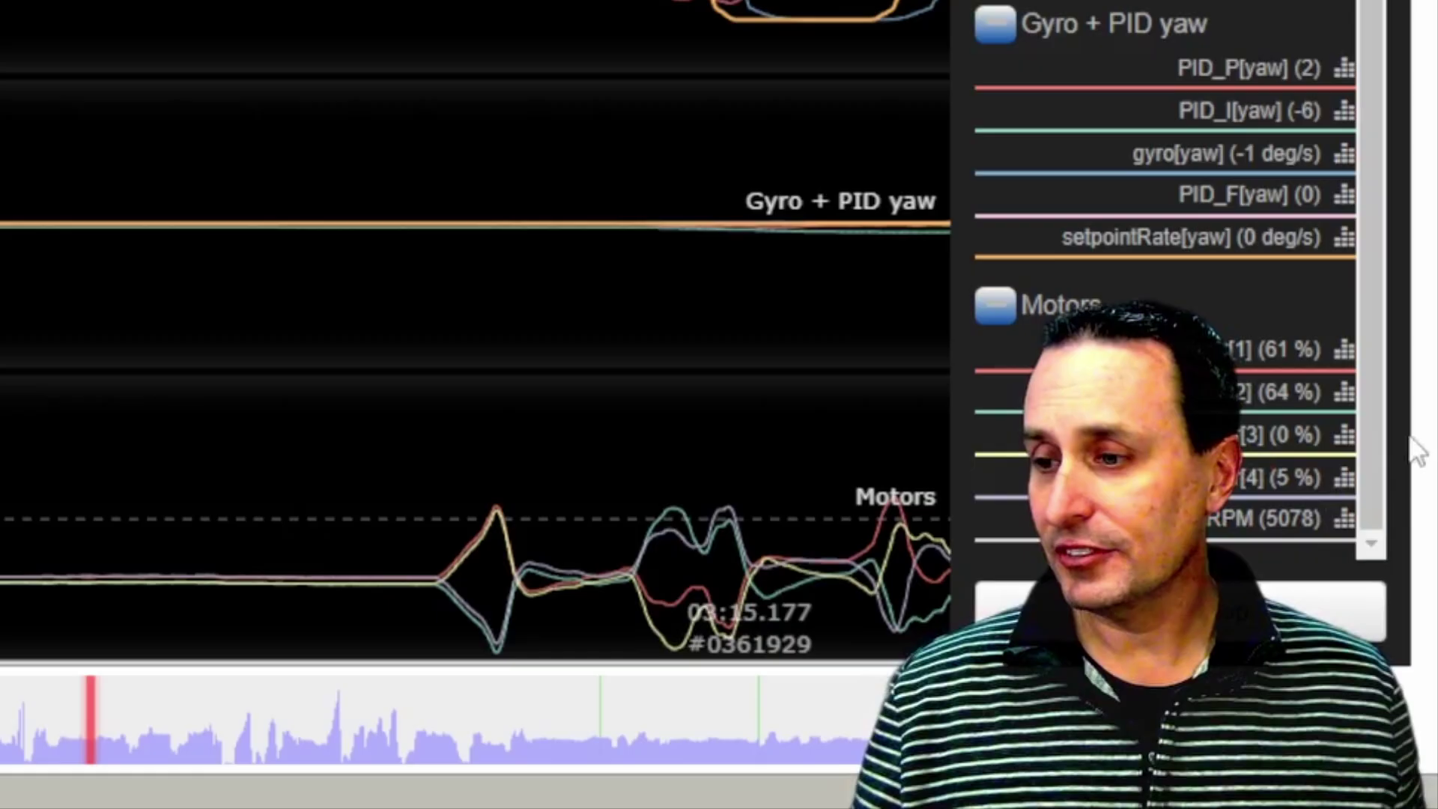
{"action": "mouse_move", "coordinate": [1371, 449]}
{"action": "left_mouse_down"}
{"action": "mouse_move", "coordinate": [1368, 435]}
{"action": "mouse_move", "coordinate": [1378, 476]}
{"action": "left_mouse_up"}
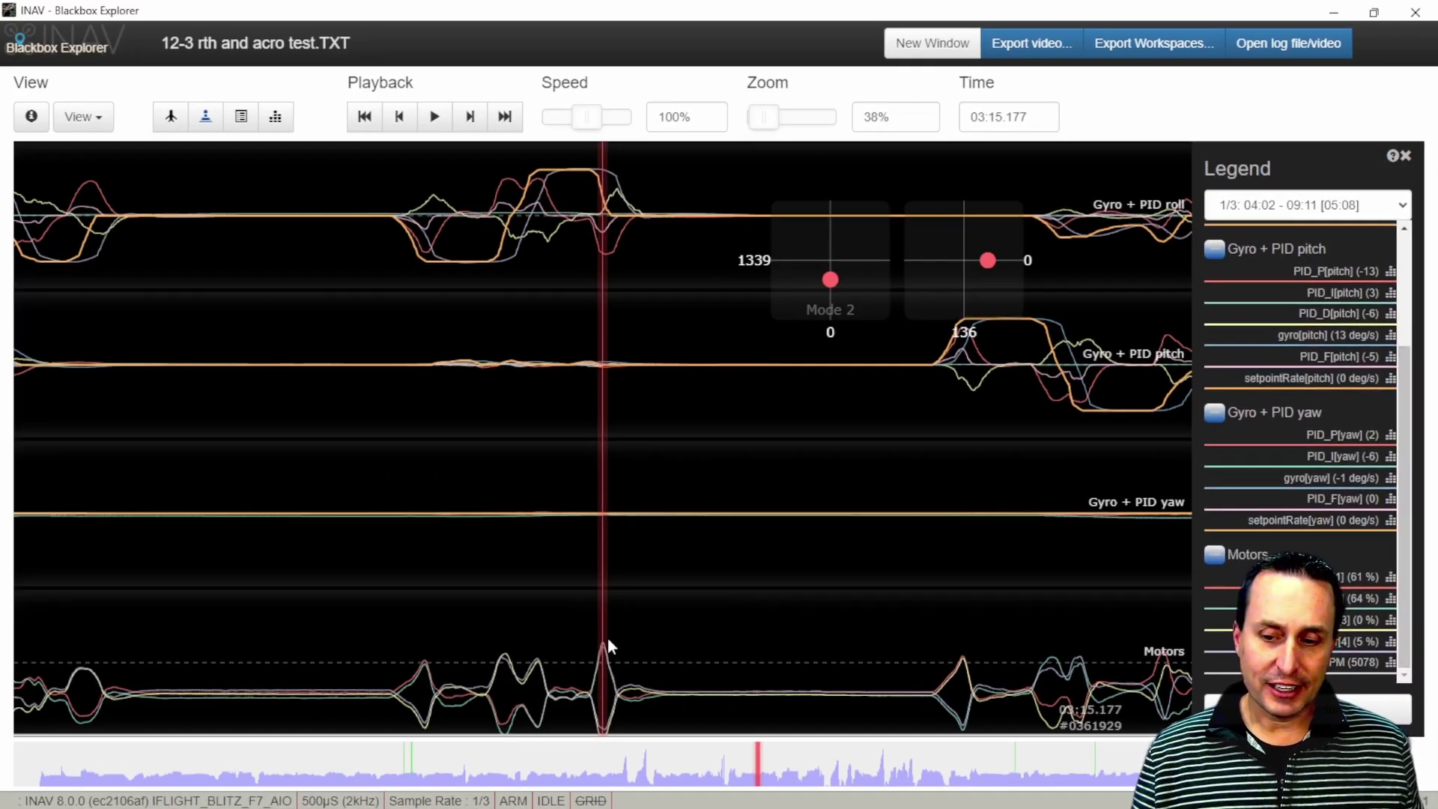
{"action": "left_click_drag", "start_coordinate": [430, 632], "coordinate": [650, 623]}
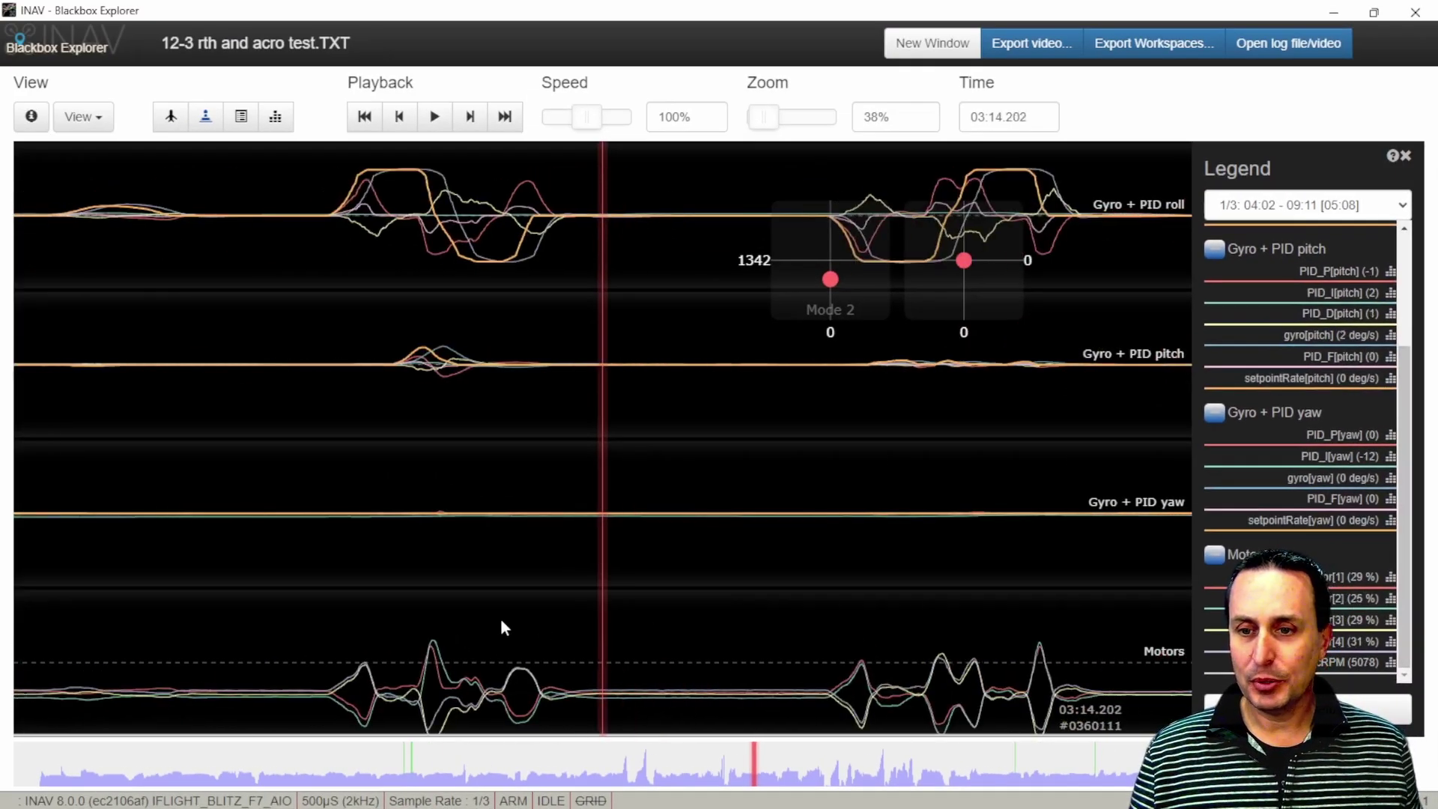
Step: Drag the log back to around 03:14.2 on the roll flip
{"action": "left_click_drag", "start_coordinate": [500, 618], "coordinate": [567, 235]}
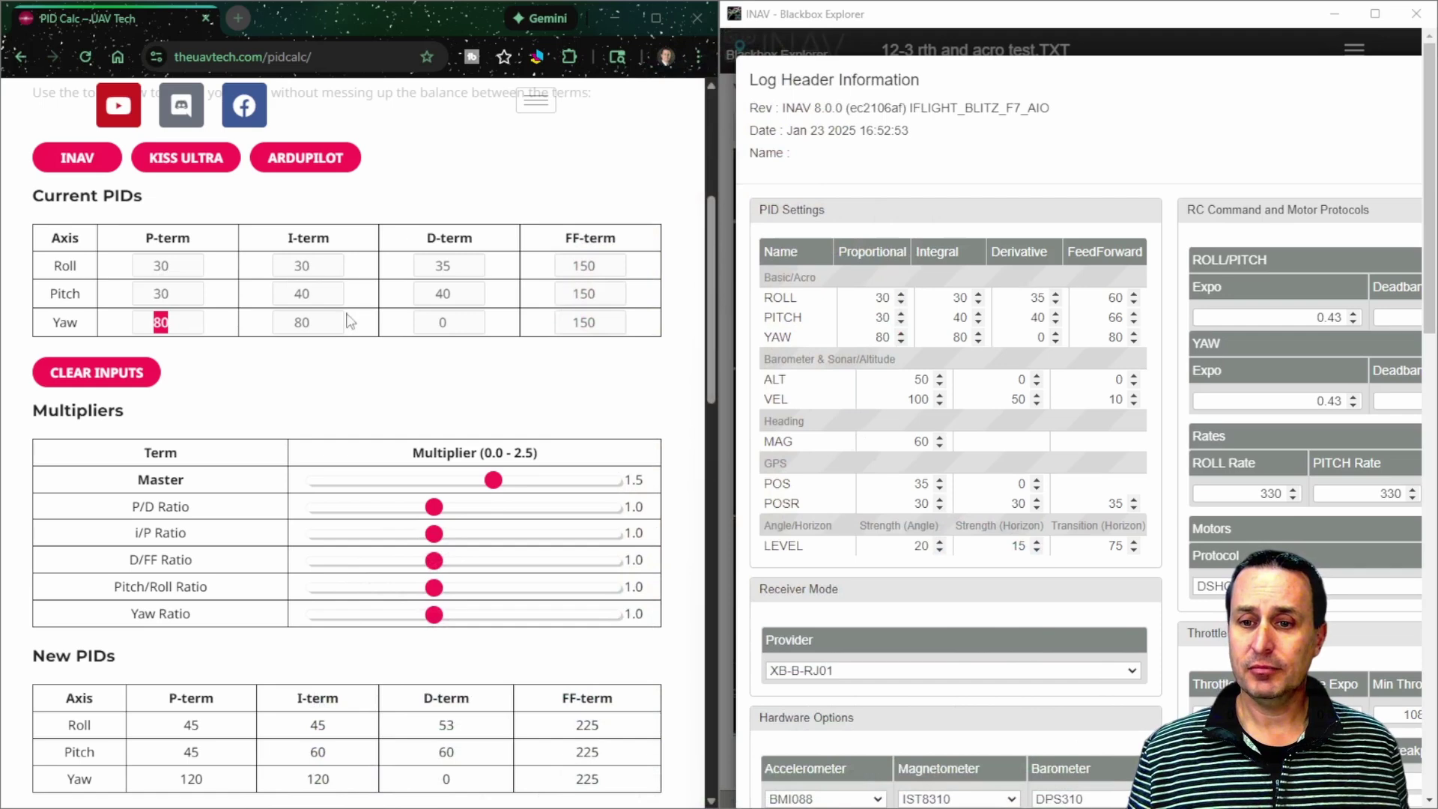
Step: Enter current feedforward values 60, 66 and 80 and reset the Master multiplier to 1.0
{"action": "scroll", "coordinate": [172, 270], "scroll_direction": "up", "scroll_amount": 5}
{"action": "scroll", "coordinate": [200, 526], "scroll_direction": "down", "scroll_amount": 6}
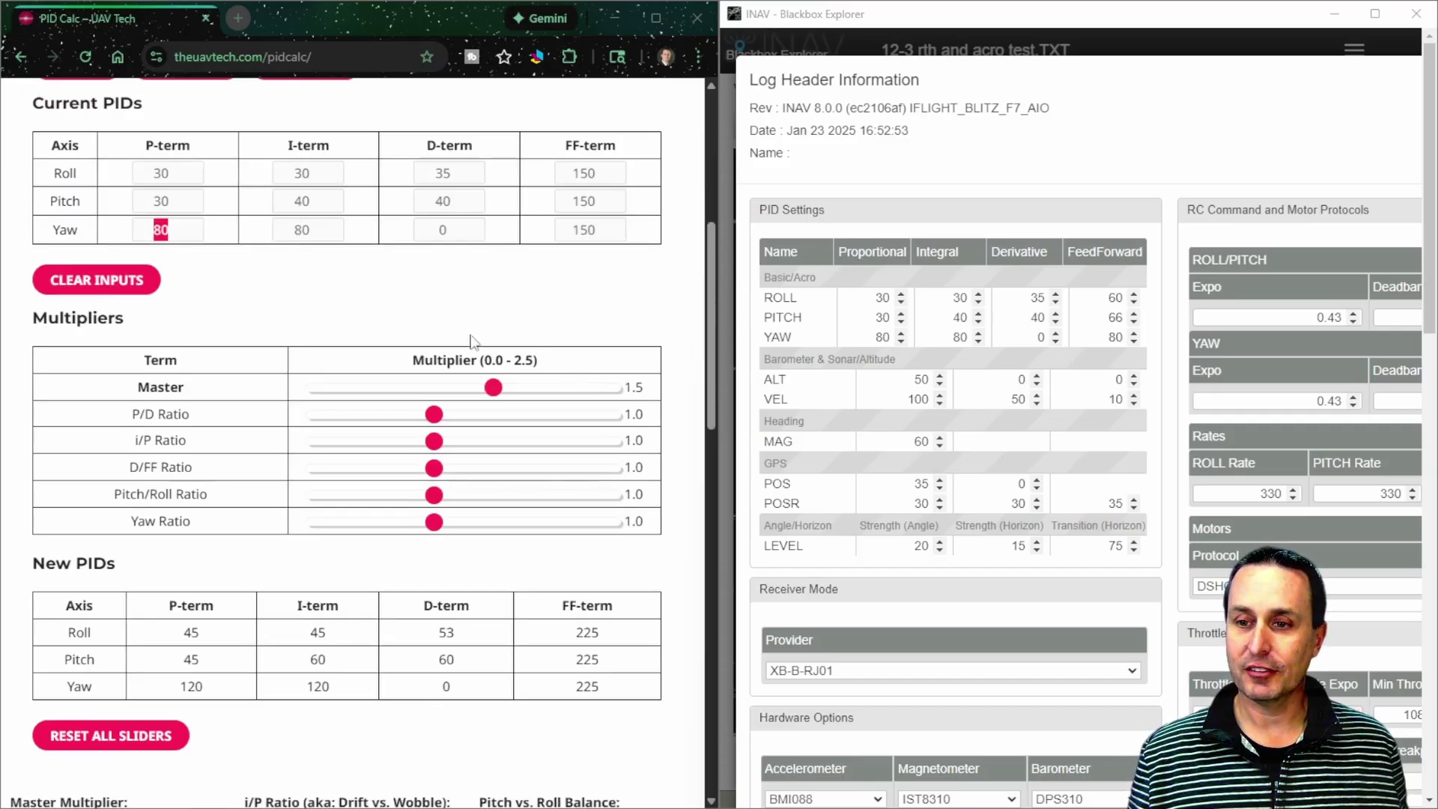
{"action": "double_click", "coordinate": [586, 174]}
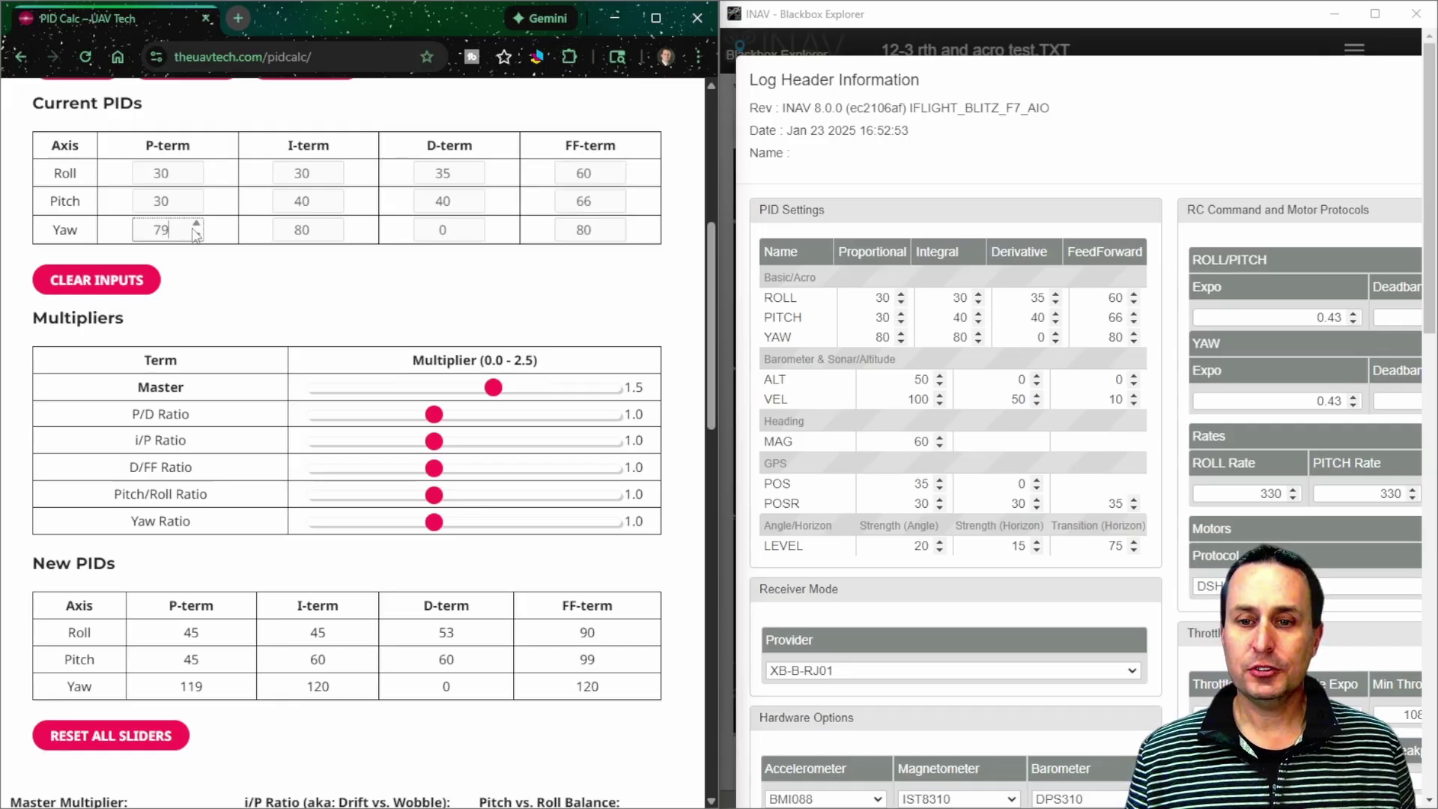
{"action": "mouse_move", "coordinate": [494, 389]}
{"action": "left_mouse_down"}
{"action": "mouse_move", "coordinate": [435, 390]}
{"action": "mouse_move", "coordinate": [516, 388]}
{"action": "mouse_move", "coordinate": [481, 393]}
{"action": "mouse_move", "coordinate": [524, 402]}
{"action": "mouse_move", "coordinate": [433, 403]}
{"action": "mouse_move", "coordinate": [491, 402]}
{"action": "left_mouse_up"}
Step: Review the 1.5-master New PIDs (roll 45/45/53/90, pitch 45/60/60/99), then maximize Blackbox Explorer
{"action": "scroll", "coordinate": [464, 364], "scroll_direction": "down", "scroll_amount": 5}
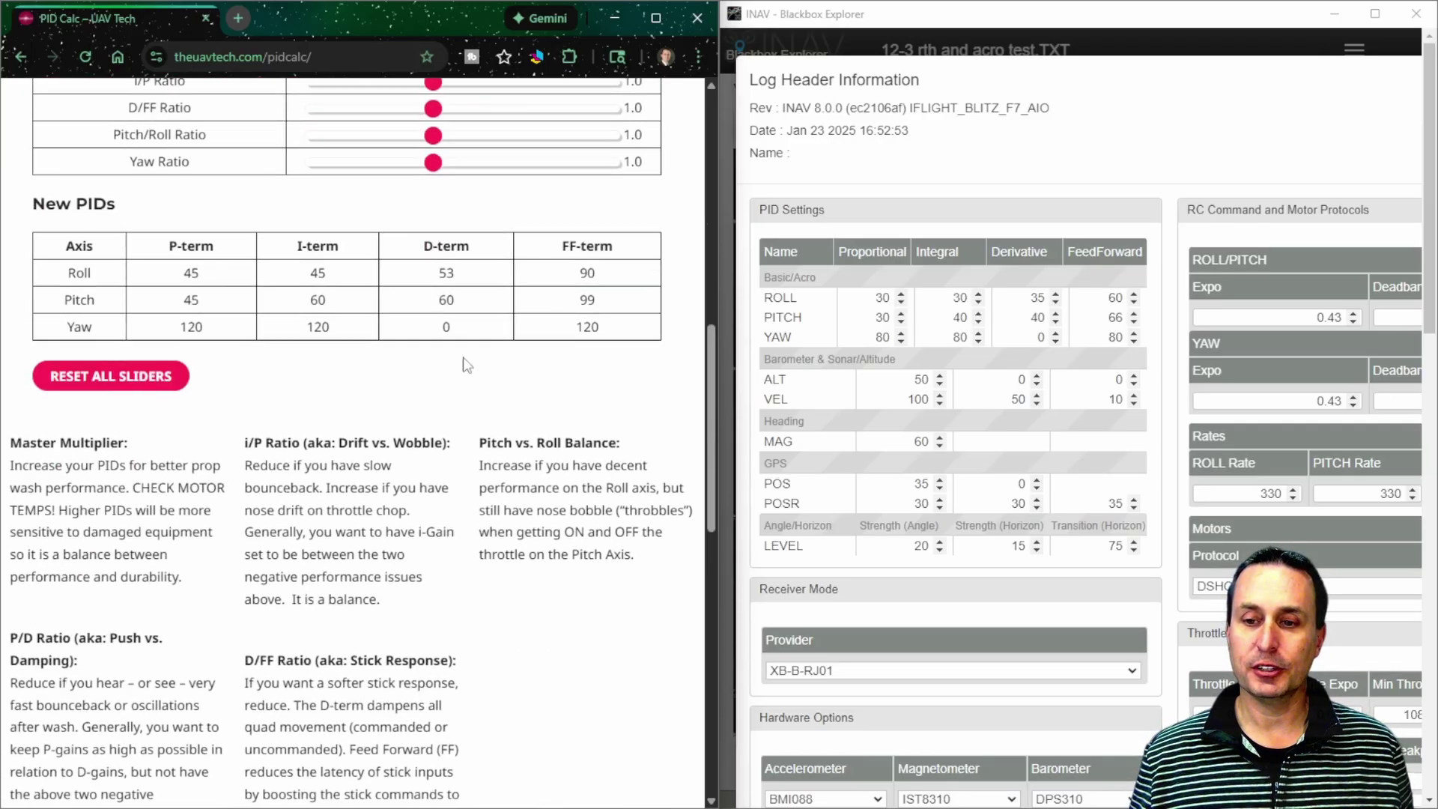
{"action": "scroll", "coordinate": [337, 255], "scroll_direction": "up", "scroll_amount": 5}
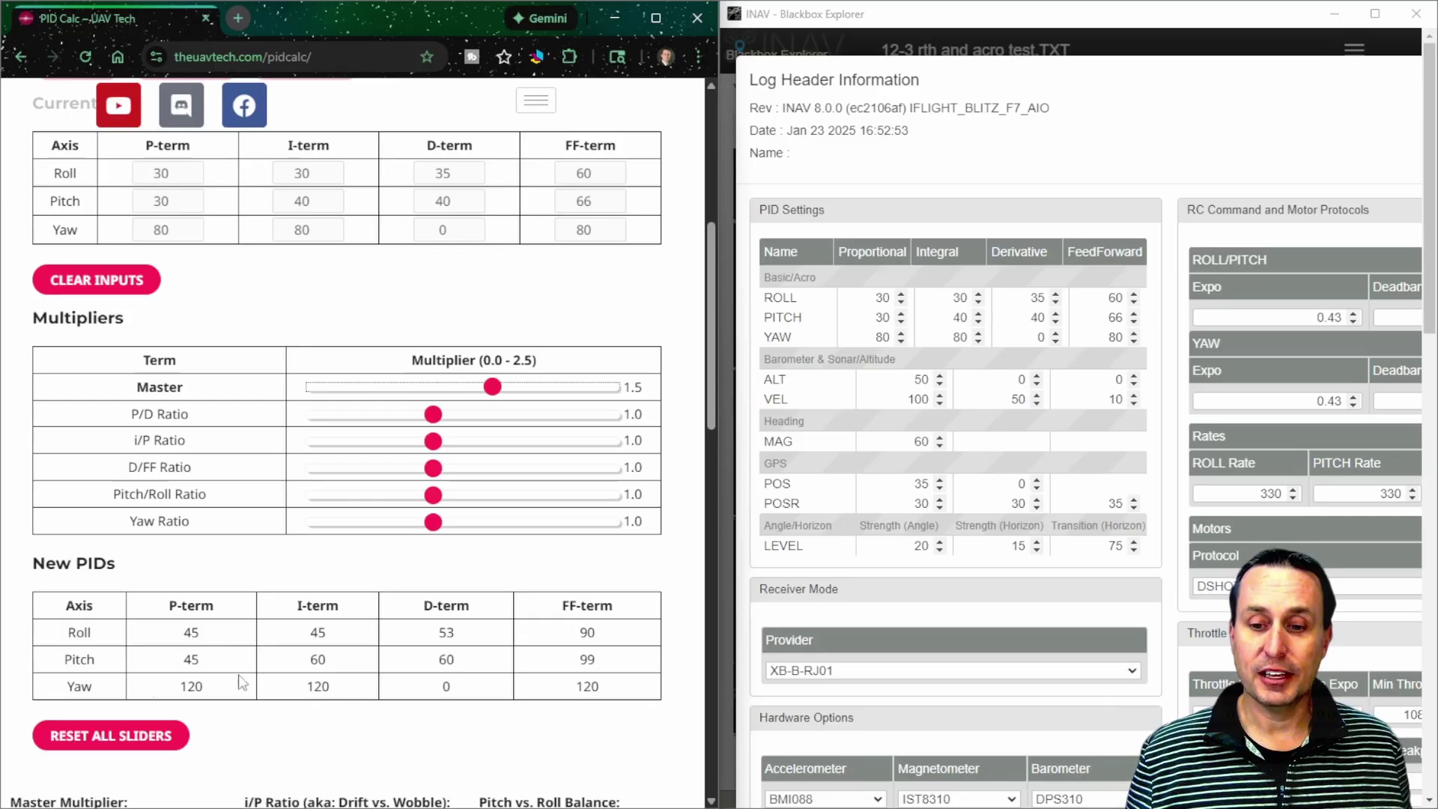
{"action": "scroll", "coordinate": [244, 690], "scroll_direction": "down", "scroll_amount": 1}
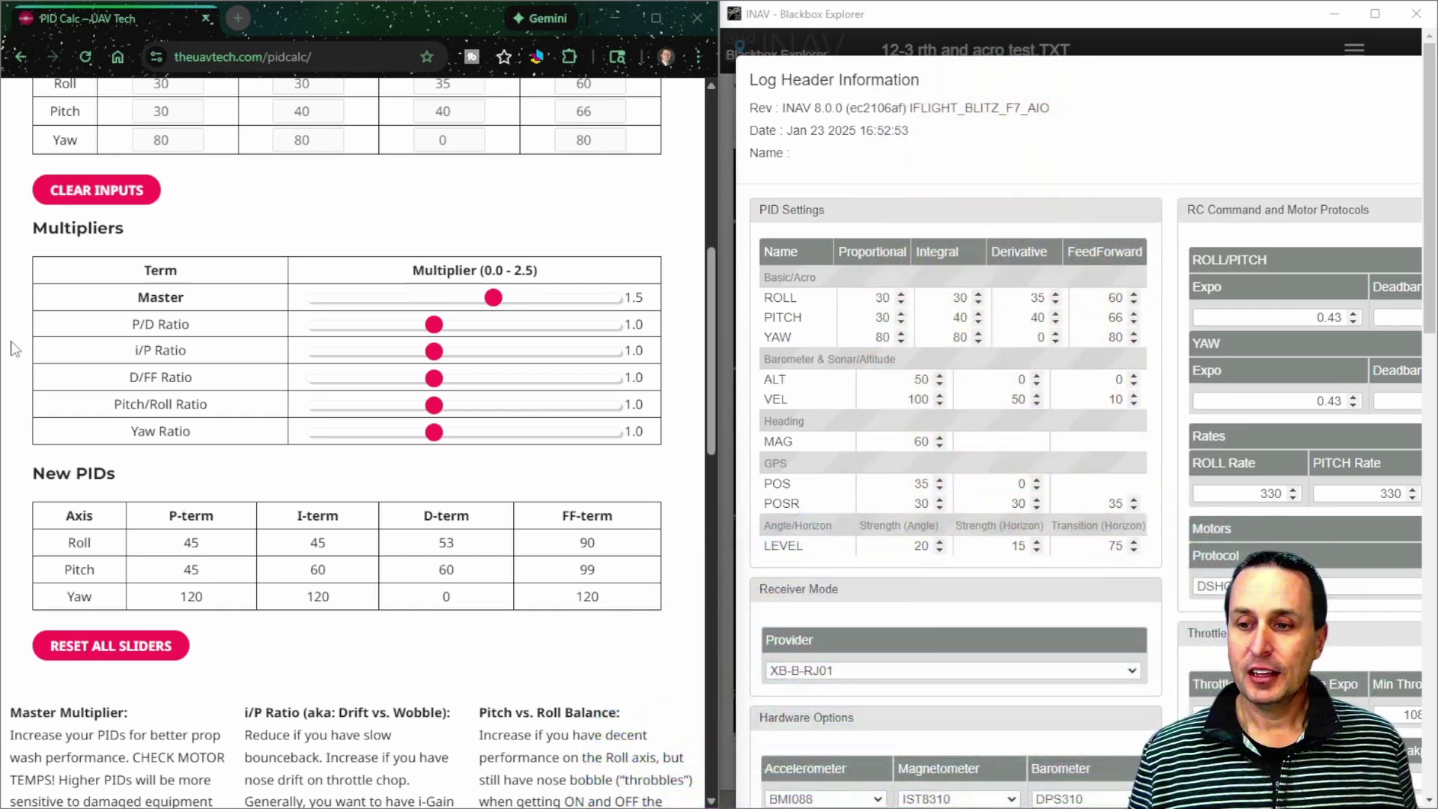
{"action": "scroll", "coordinate": [12, 349], "scroll_direction": "up", "scroll_amount": 5}
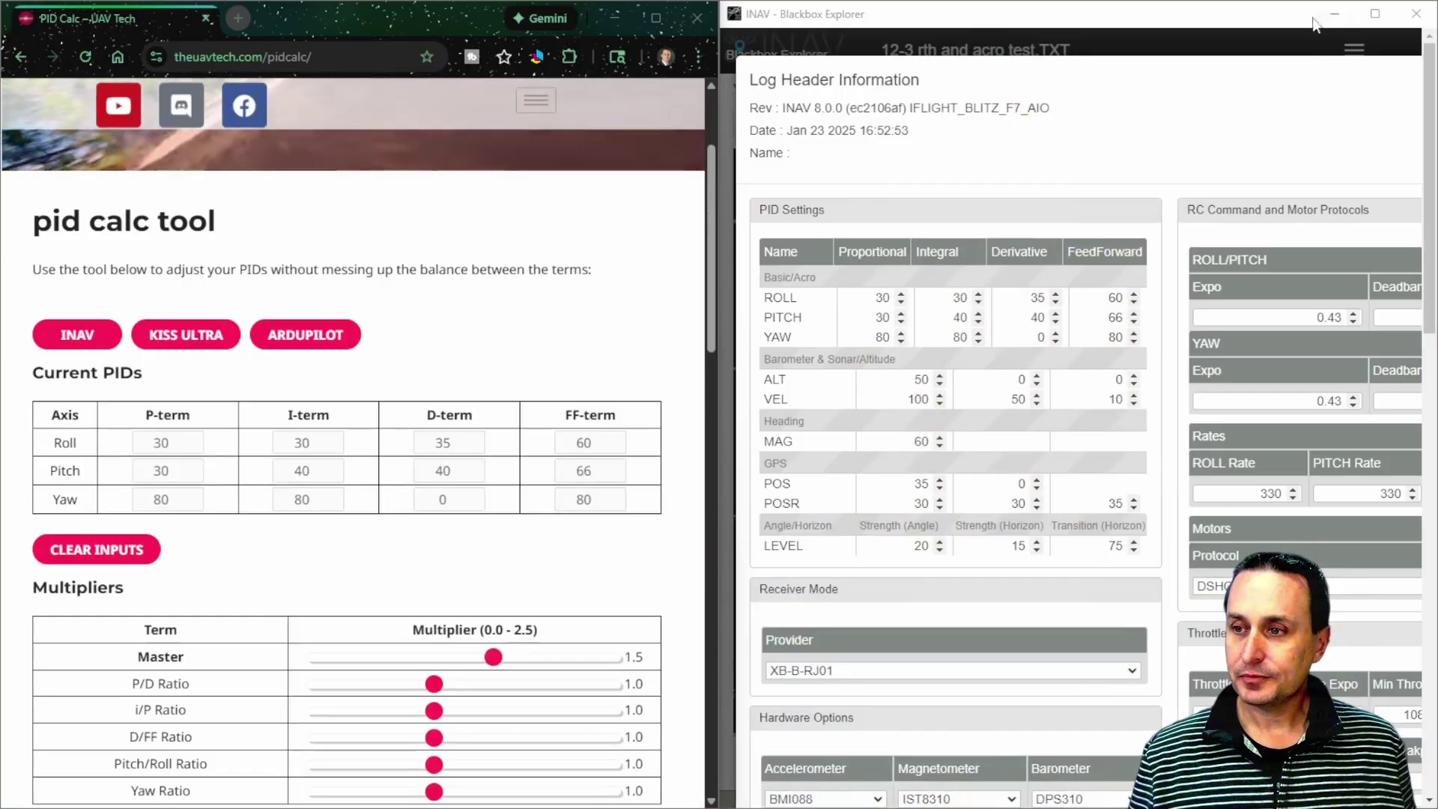
{"action": "double_click", "coordinate": [813, 14]}
Step: Close the log header and advance the log to 03:14.912
{"action": "left_click", "coordinate": [811, 48]}
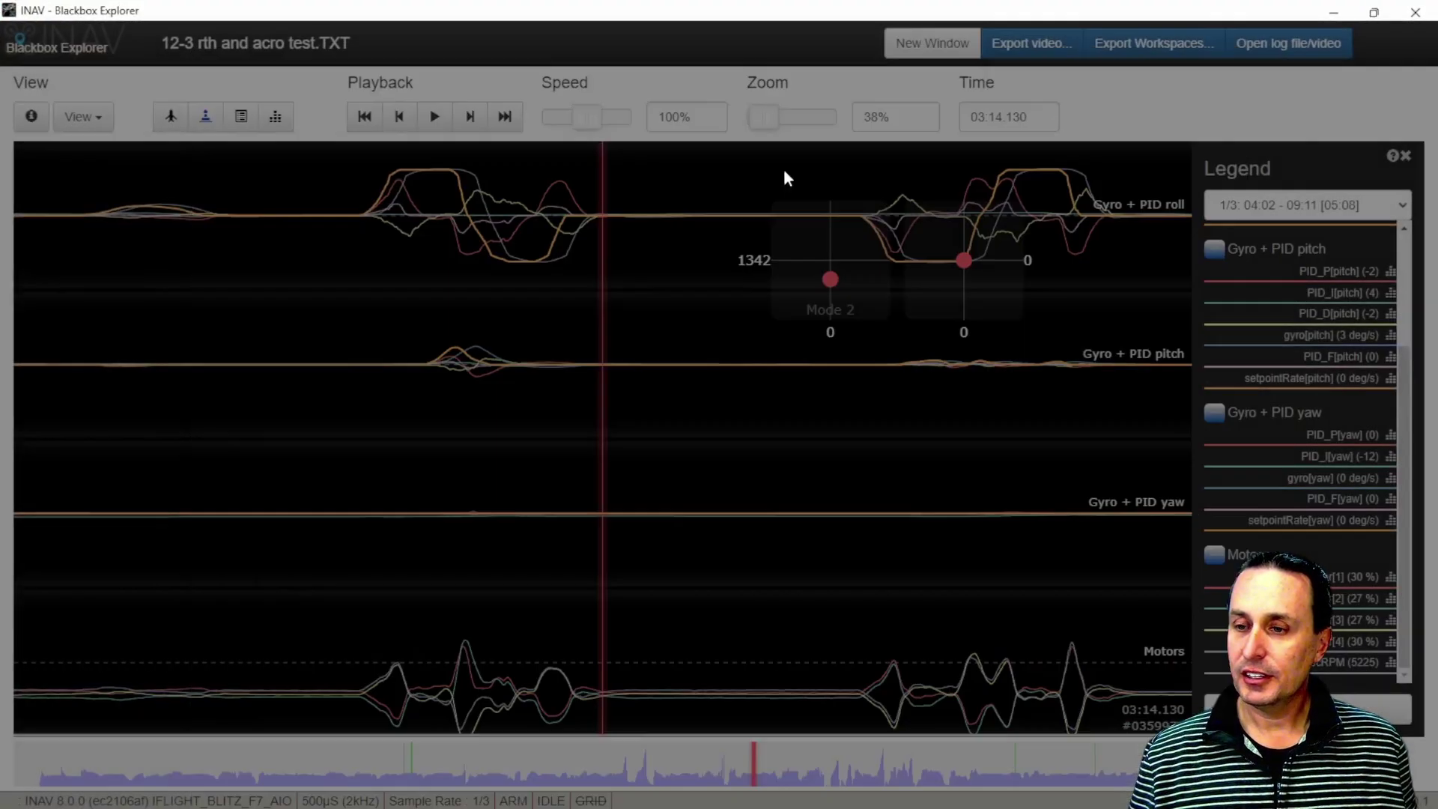
{"action": "scroll", "coordinate": [856, 460], "scroll_direction": "down", "scroll_amount": 3}
{"action": "scroll", "coordinate": [846, 461], "scroll_direction": "down", "scroll_amount": 1}
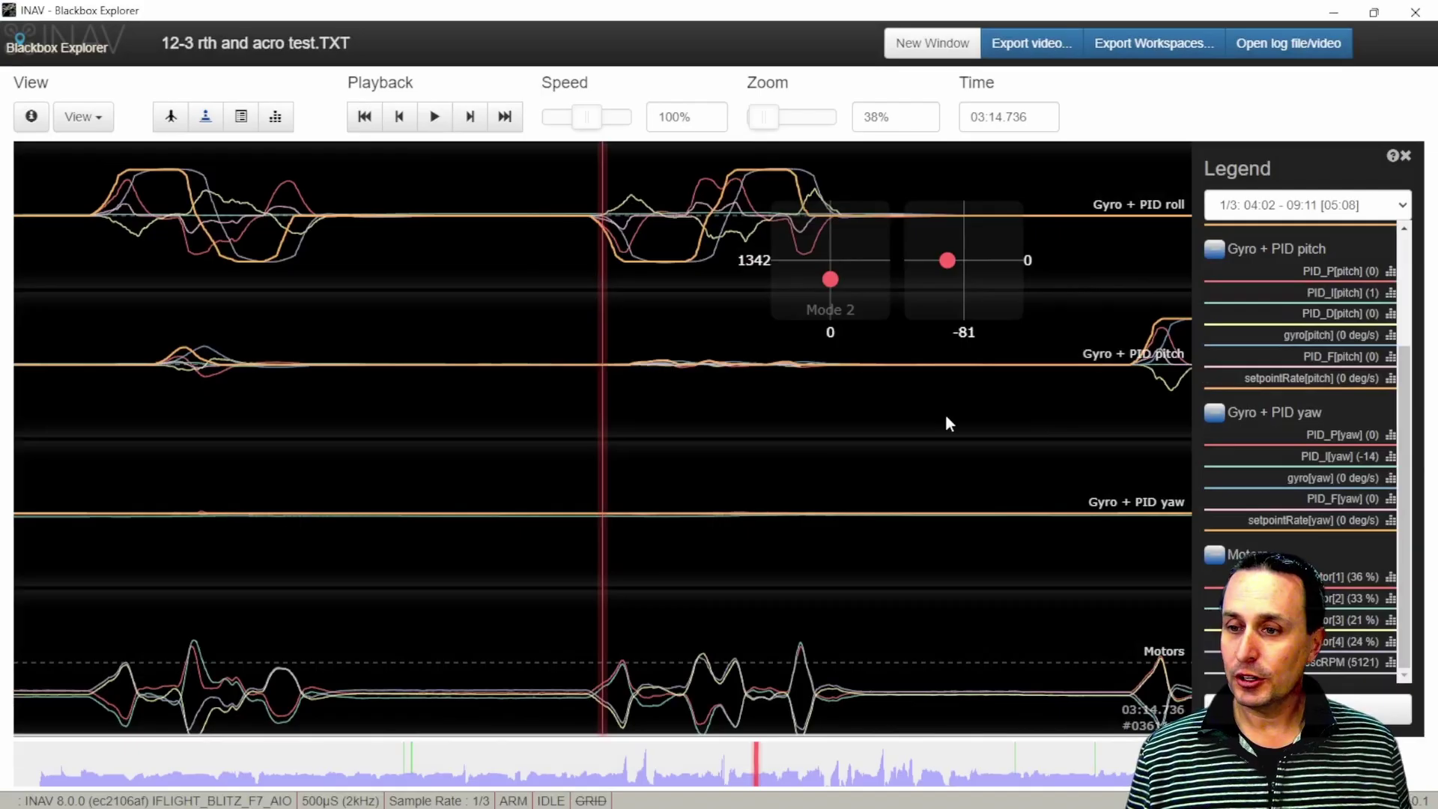
{"action": "scroll", "coordinate": [889, 415], "scroll_direction": "down", "scroll_amount": 5}
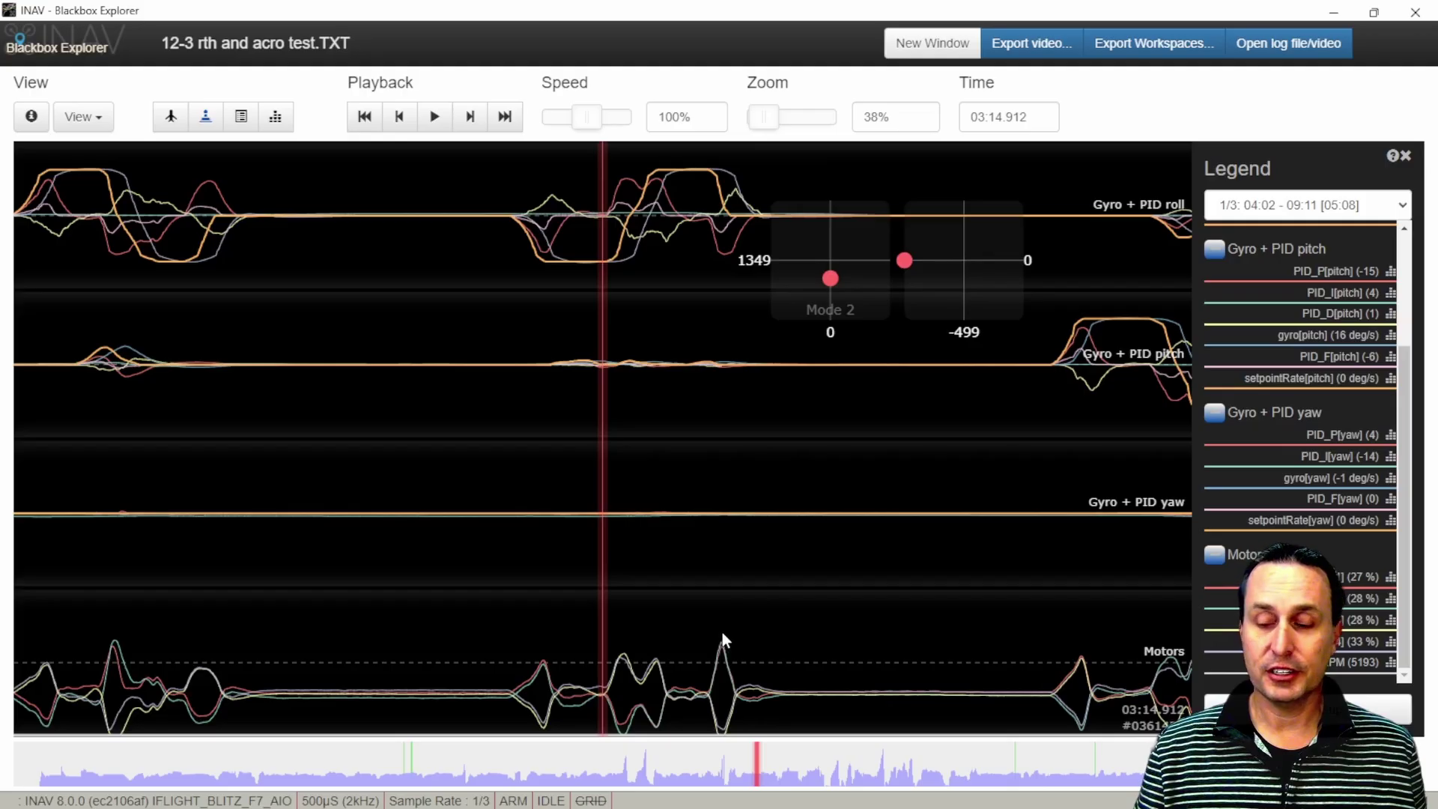
Step: Reopen the log header and inspect the pitch feedforward, the yaw feedforward of 80, and yaw P
{"action": "left_click", "coordinate": [1236, 539]}
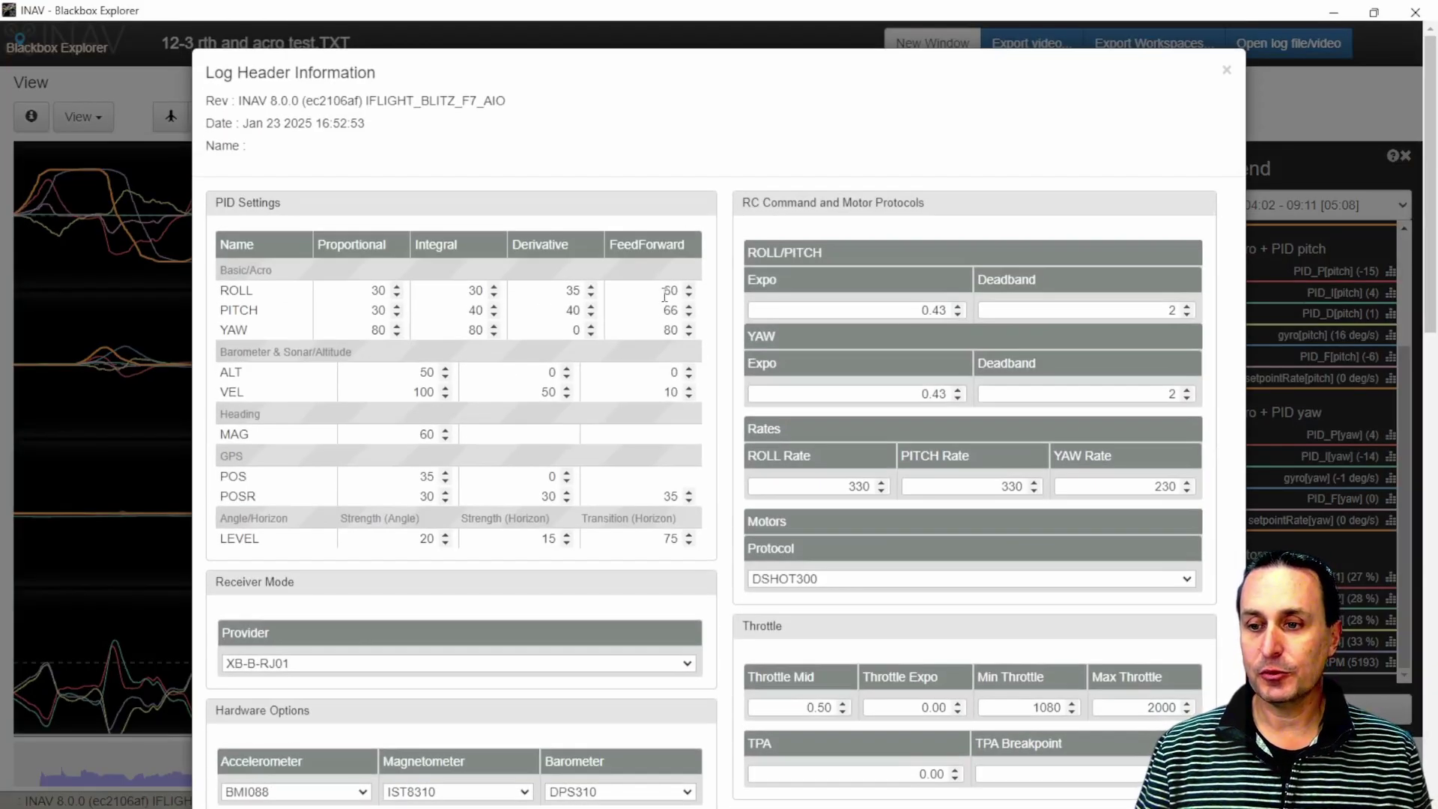
{"action": "key", "text": "Tab"}
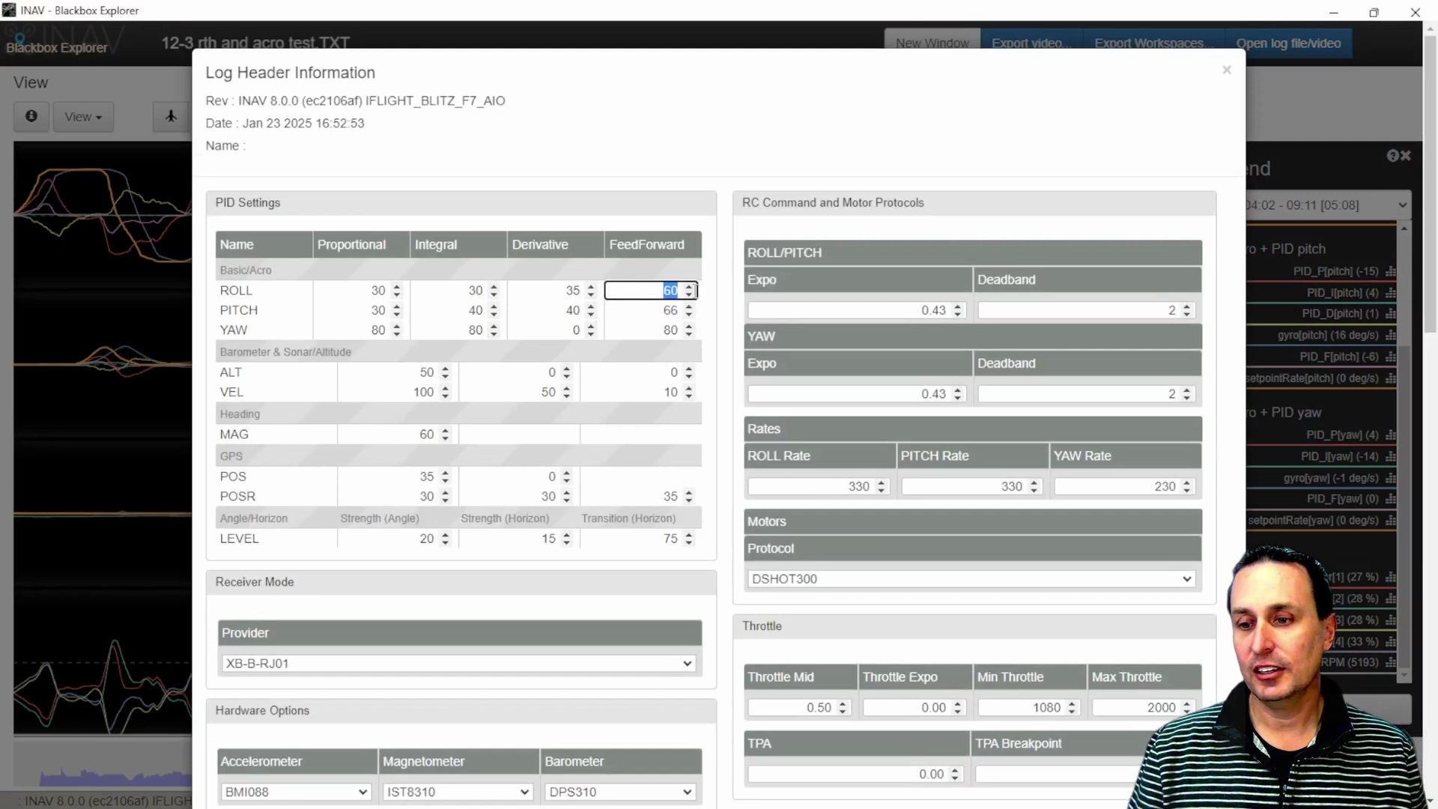
{"action": "double_click", "coordinate": [656, 308]}
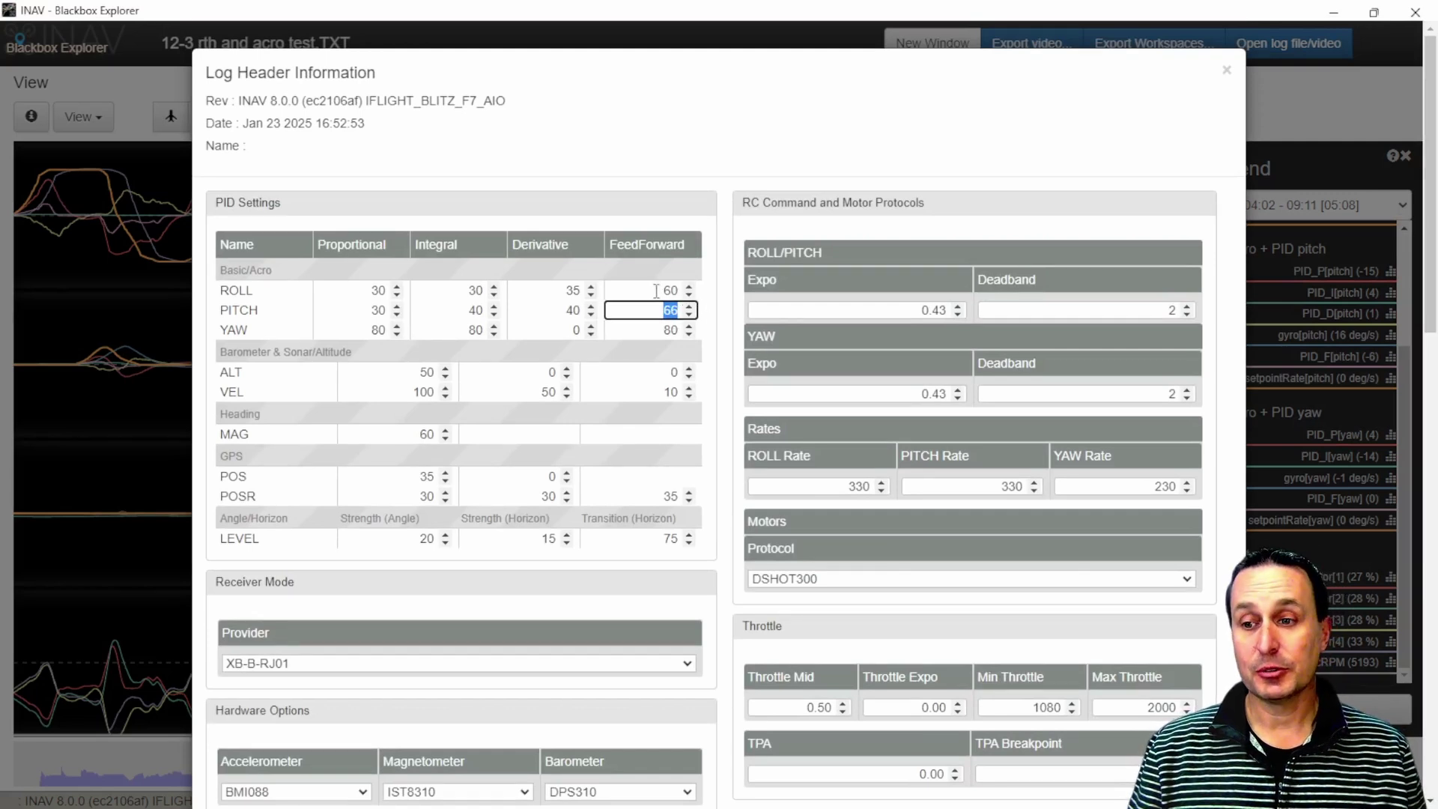
{"action": "double_click", "coordinate": [674, 329]}
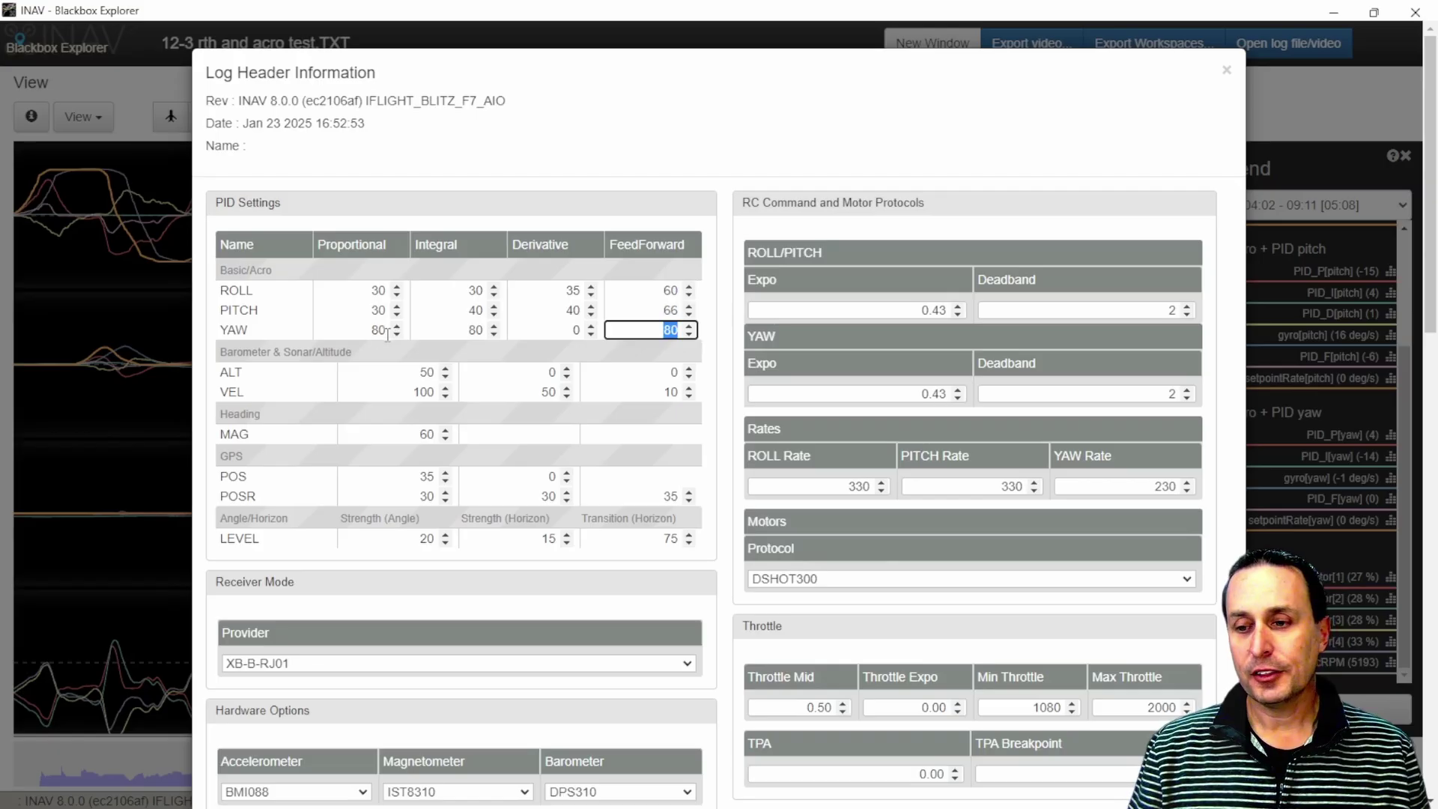
{"action": "left_click", "coordinate": [353, 334]}
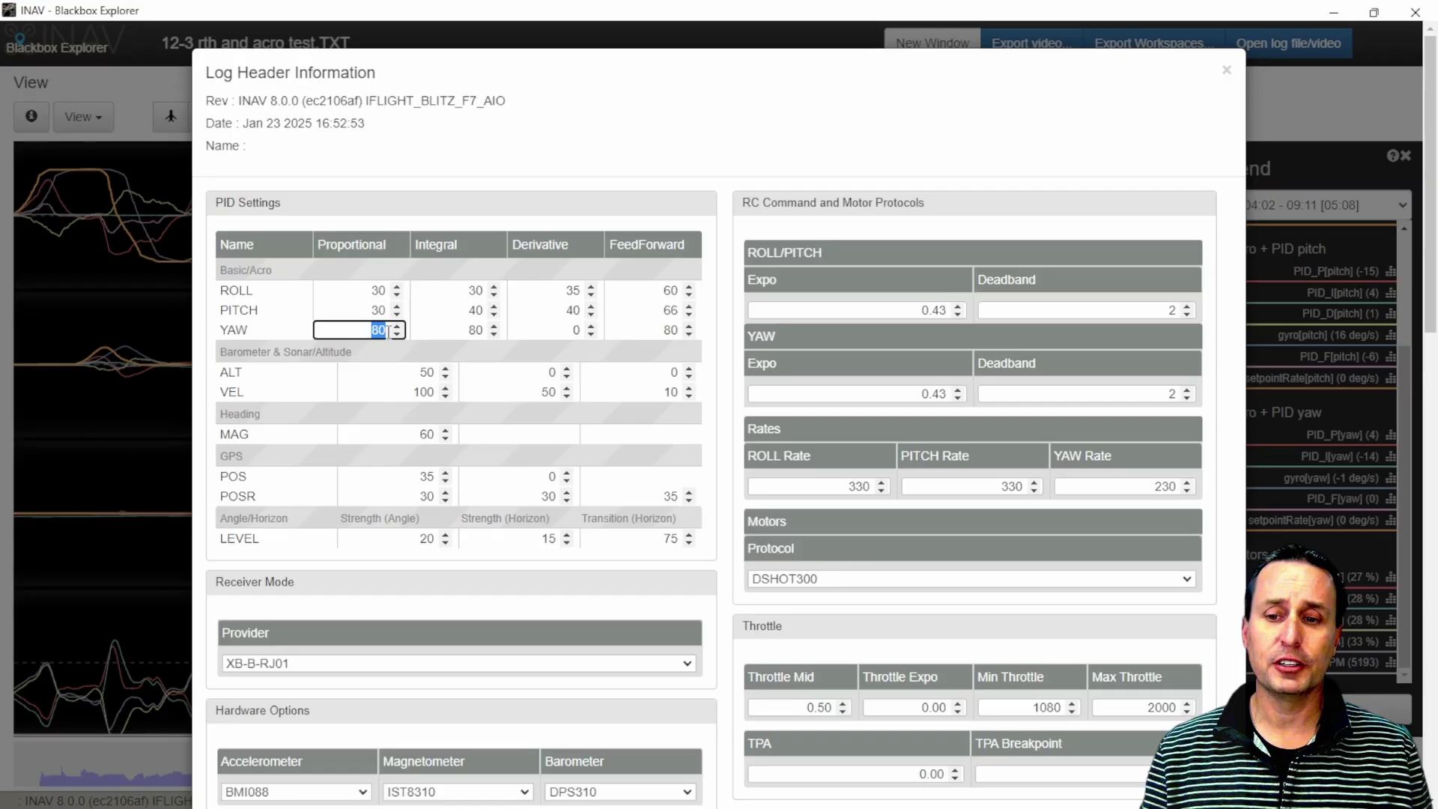
Step: Compare yaw feedforward 80 against yaw P 80, recheck pitch feedforward 66, then close the header
{"action": "left_click", "coordinate": [668, 334]}
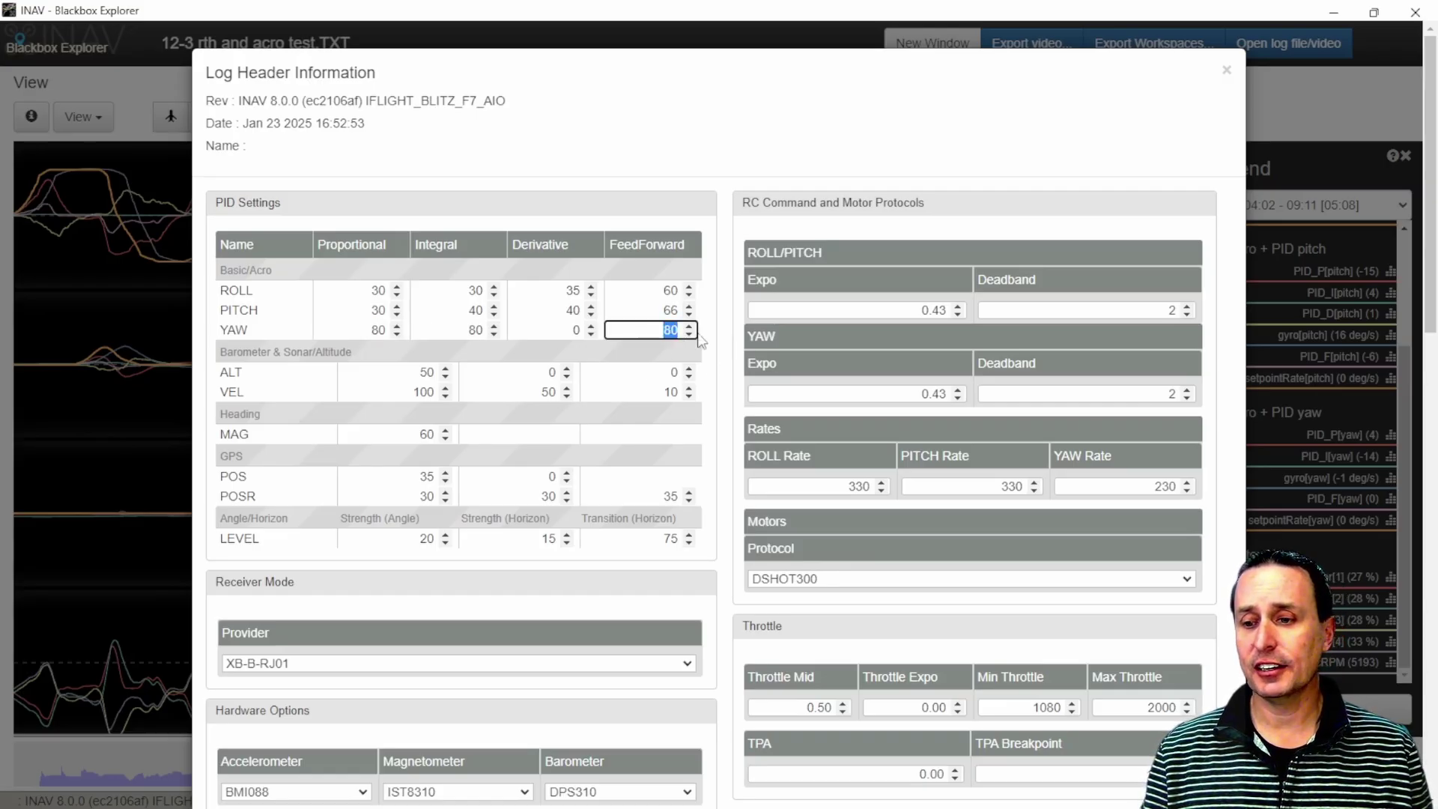
{"action": "left_click", "coordinate": [359, 330]}
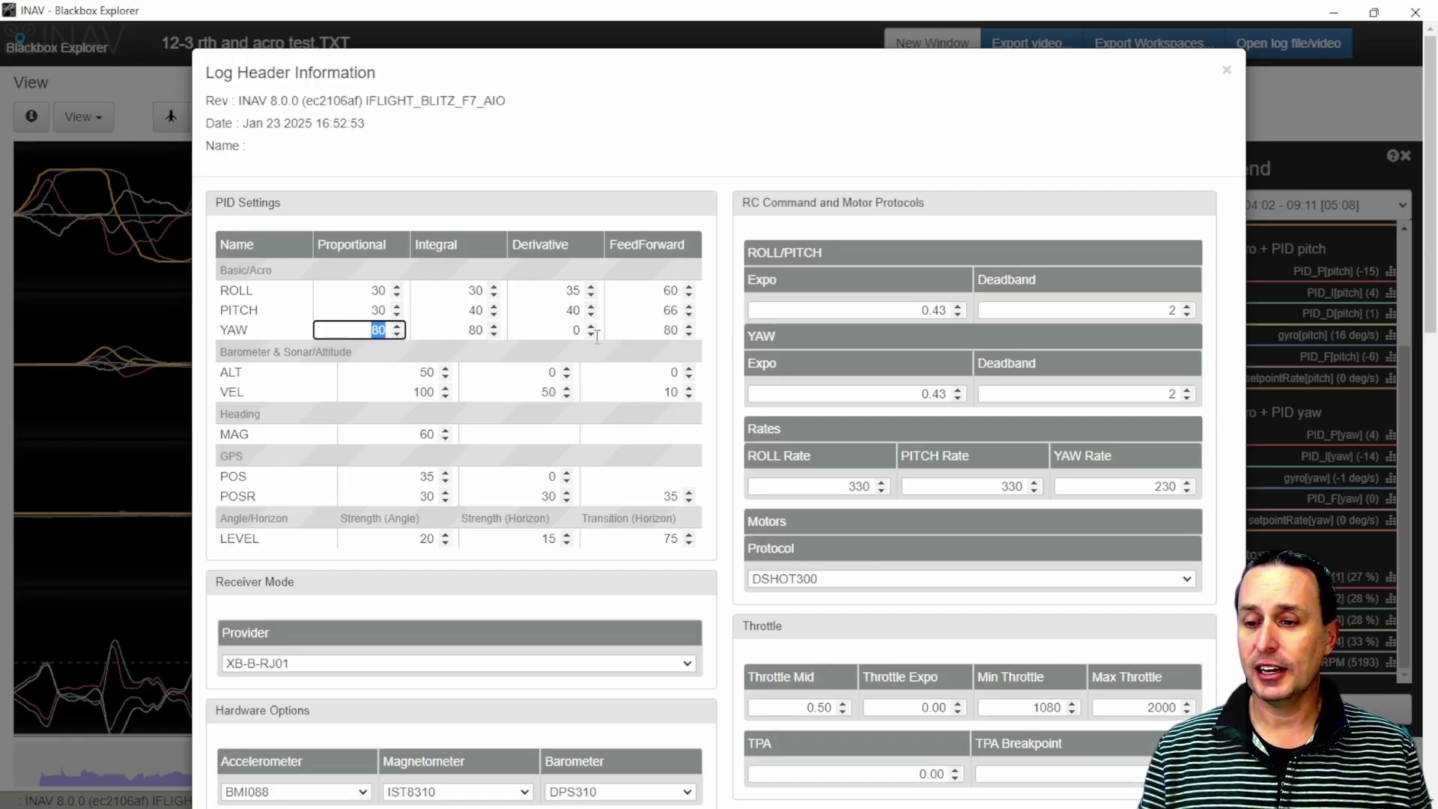
{"action": "left_click", "coordinate": [643, 335]}
{"action": "left_click", "coordinate": [649, 310]}
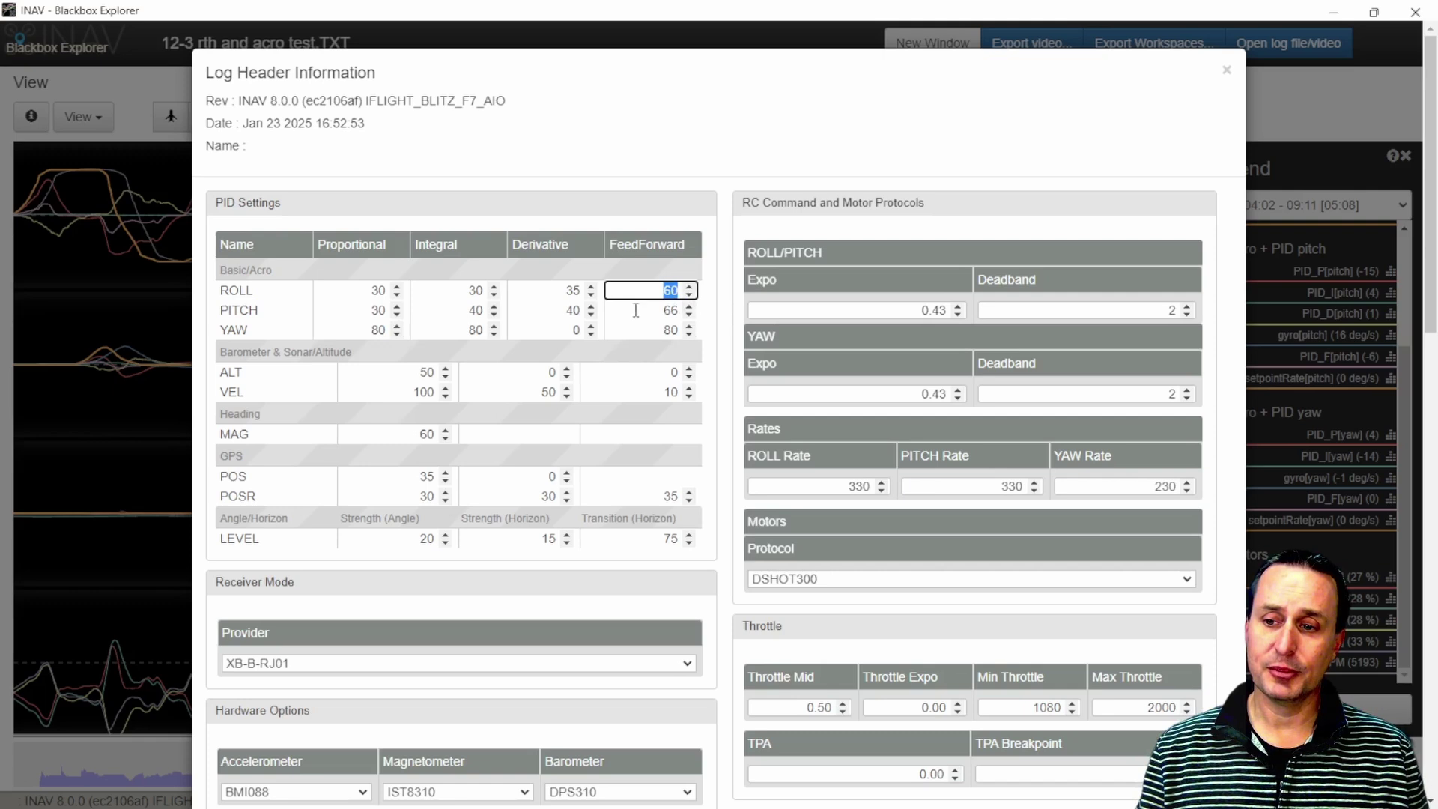
{"action": "left_click", "coordinate": [663, 310]}
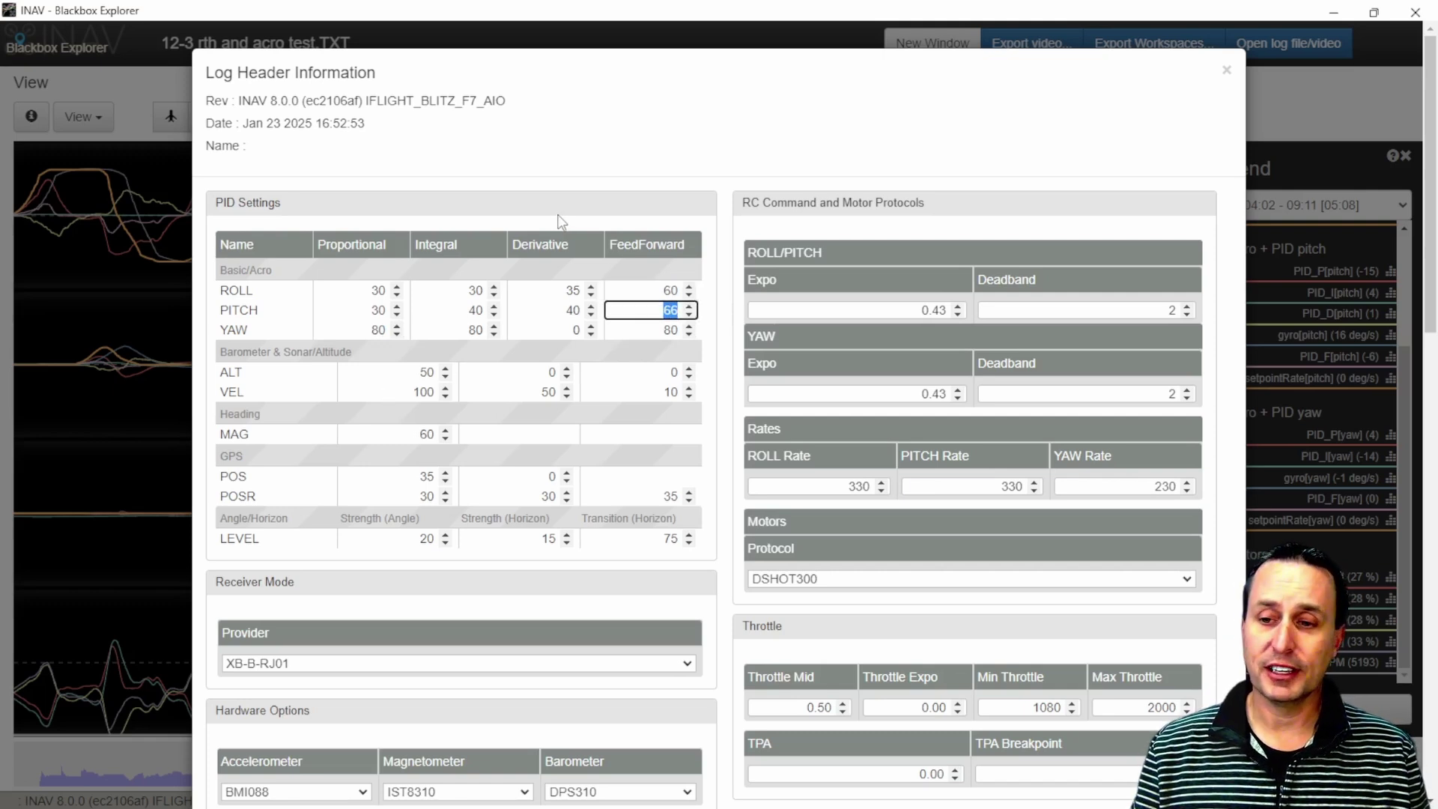
{"action": "left_click", "coordinate": [1227, 69]}
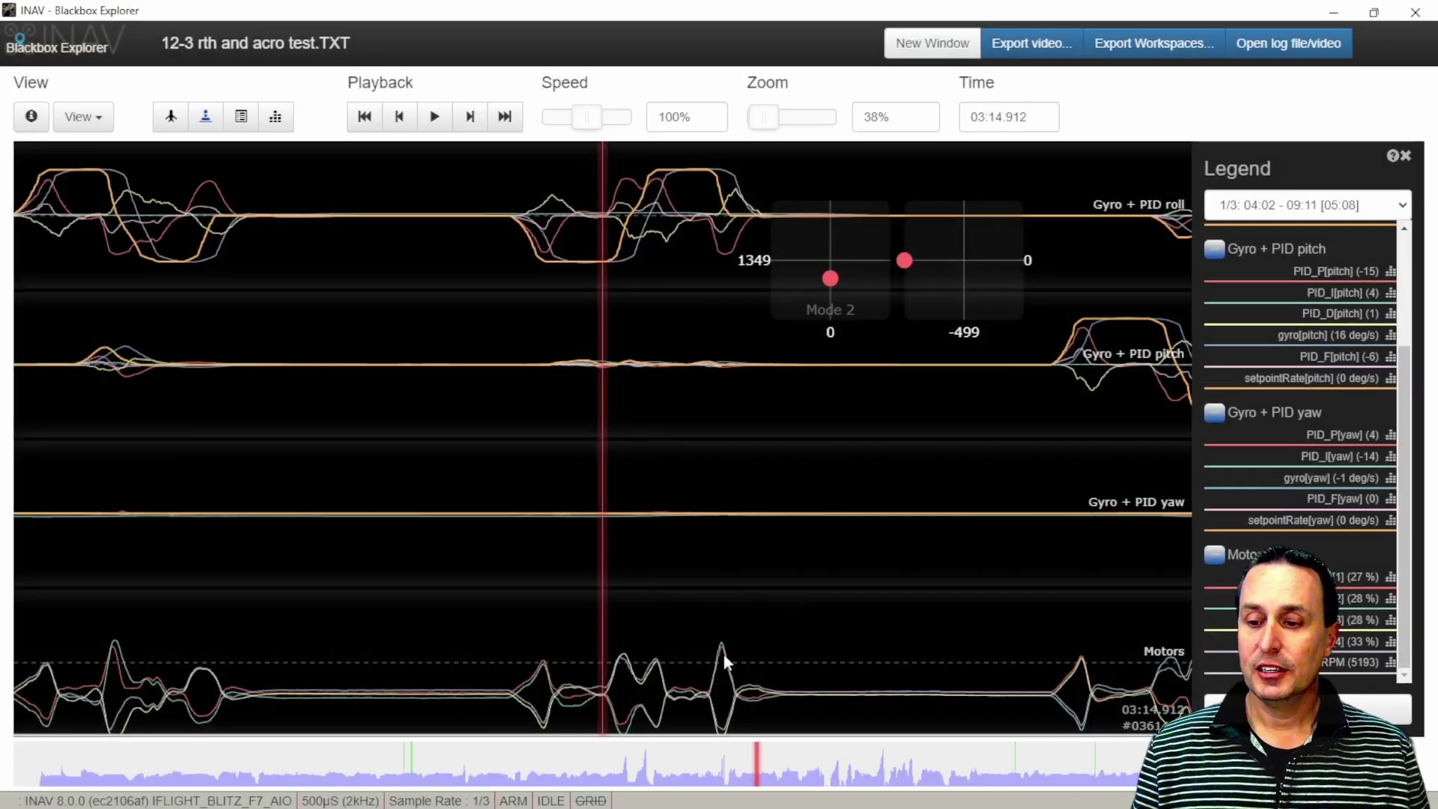
Step: Step the log playback slightly later, toward 03:15.651
{"action": "left_click_drag", "start_coordinate": [744, 599], "coordinate": [700, 613]}
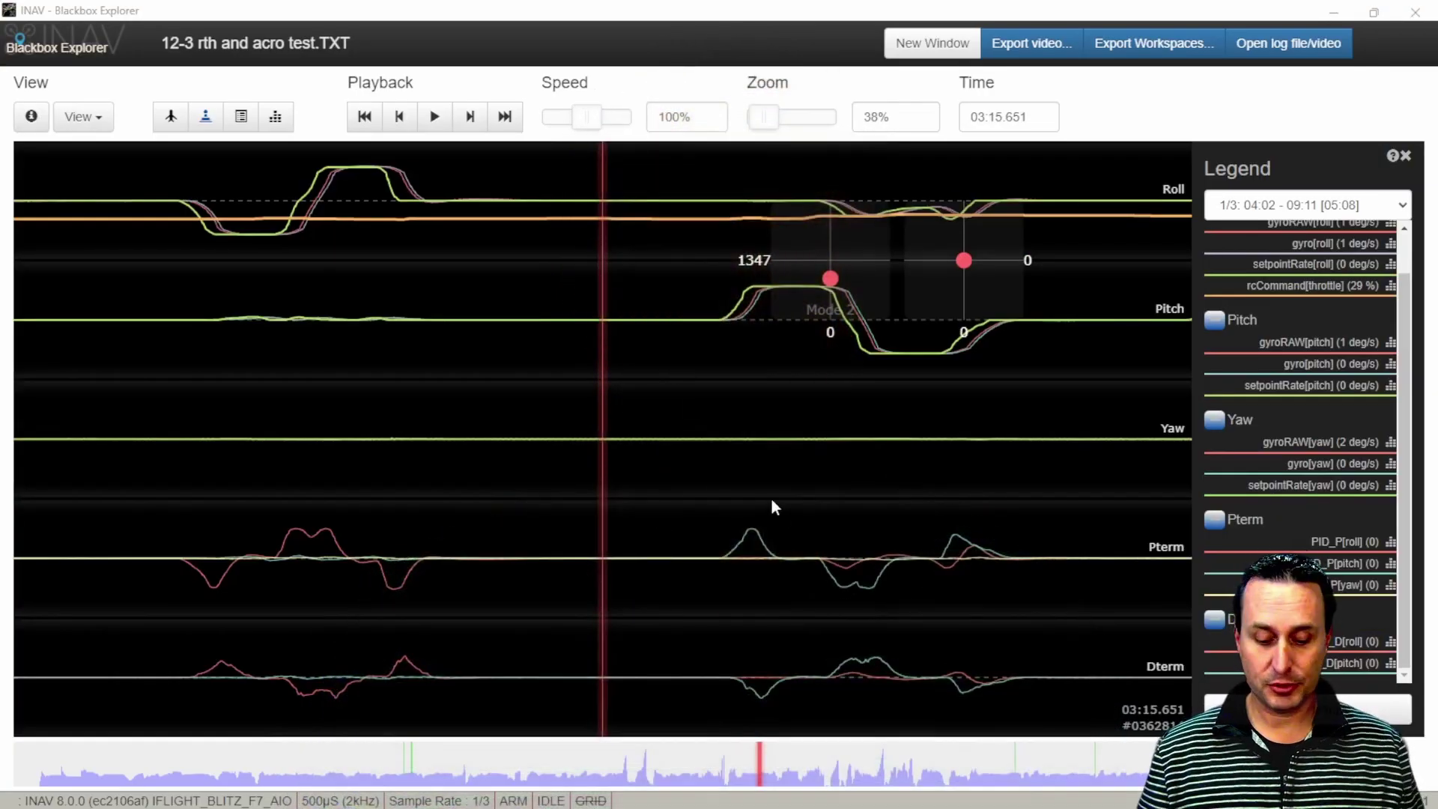
Step: Open the gyroRAW[roll] spectrum, then switch it to gyroRAW[pitch] to show the ~269Hz motor noise
{"action": "scroll", "coordinate": [945, 437], "scroll_direction": "down", "scroll_amount": 2}
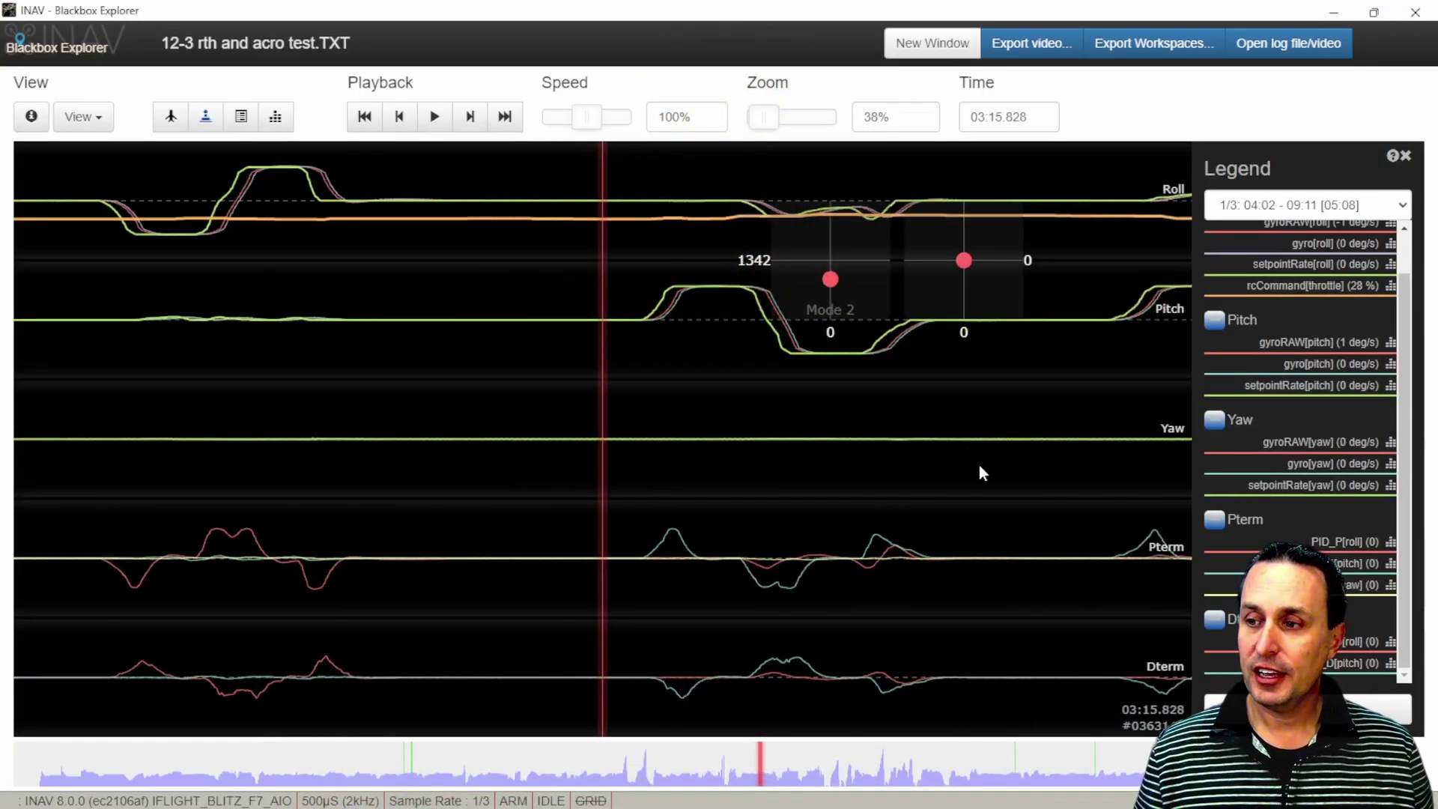
{"action": "left_click", "coordinate": [1269, 237]}
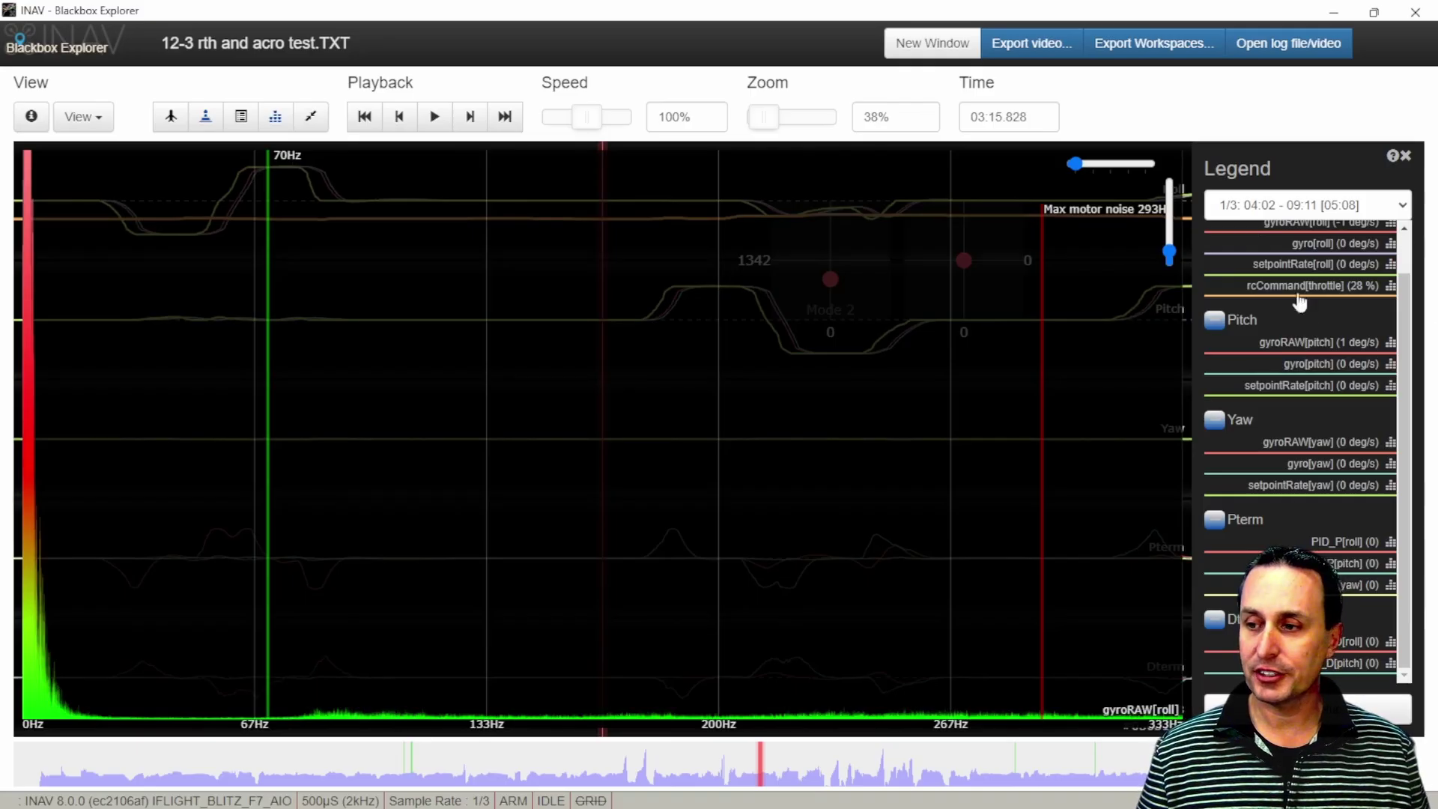
{"action": "left_click", "coordinate": [1323, 346]}
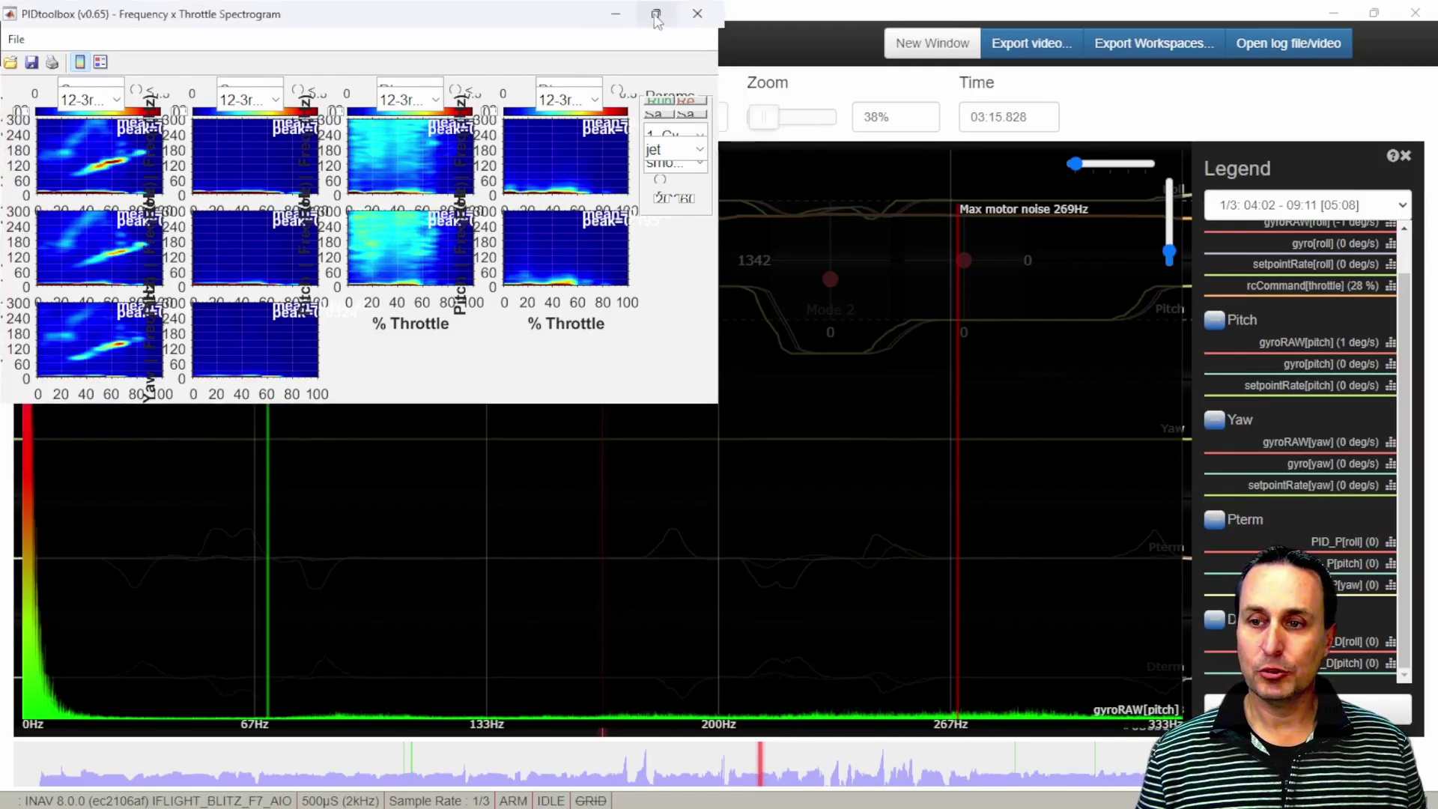
Step: Maximize the PIDtoolbox Frequency x Throttle Spectrogram window to full screen
{"action": "left_click", "coordinate": [656, 14]}
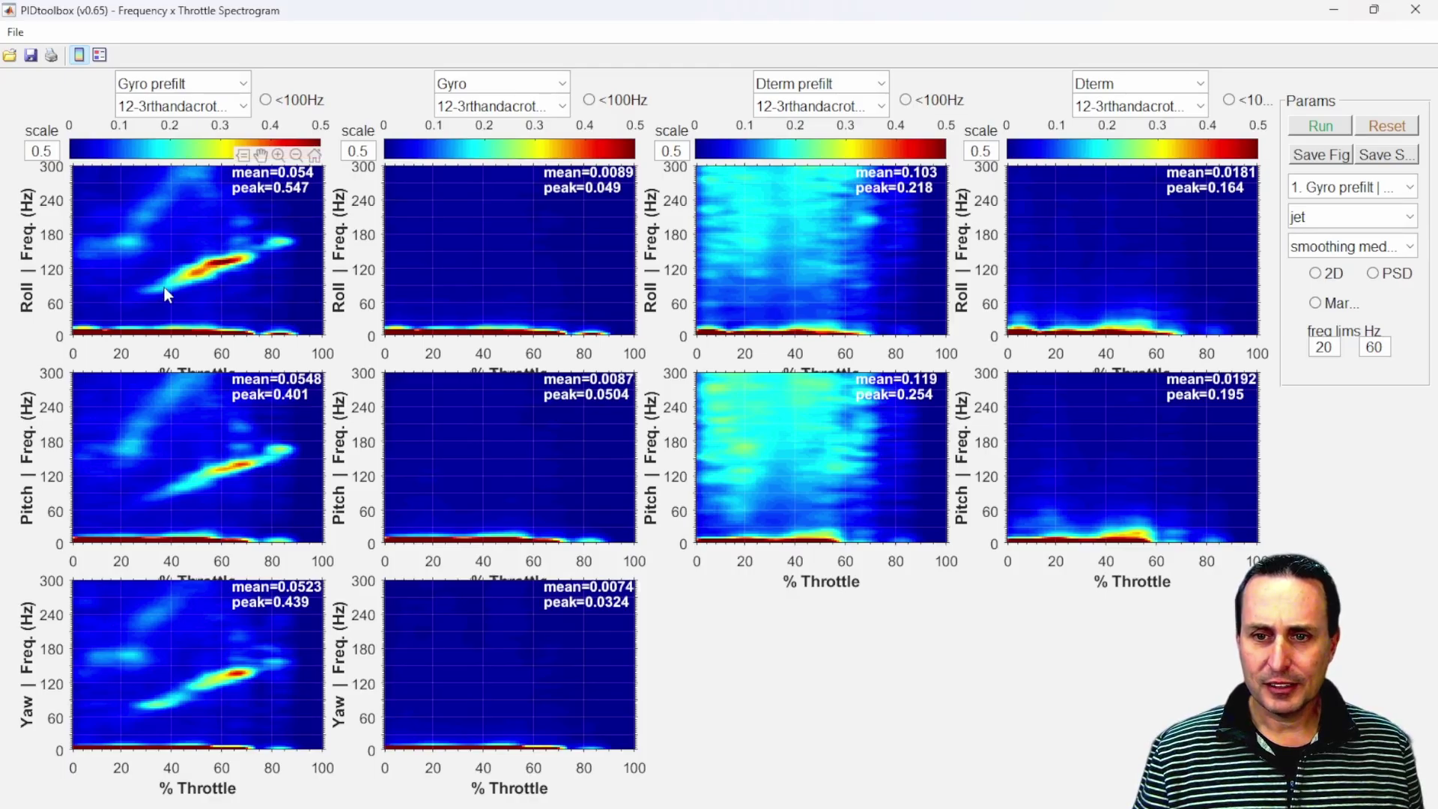
Step: Zoom into the Roll Gyro prefilt noise band, then zoom back out to the full range
{"action": "scroll", "coordinate": [164, 286], "scroll_direction": "up", "scroll_amount": 1}
{"action": "scroll", "coordinate": [162, 288], "scroll_direction": "up", "scroll_amount": 3}
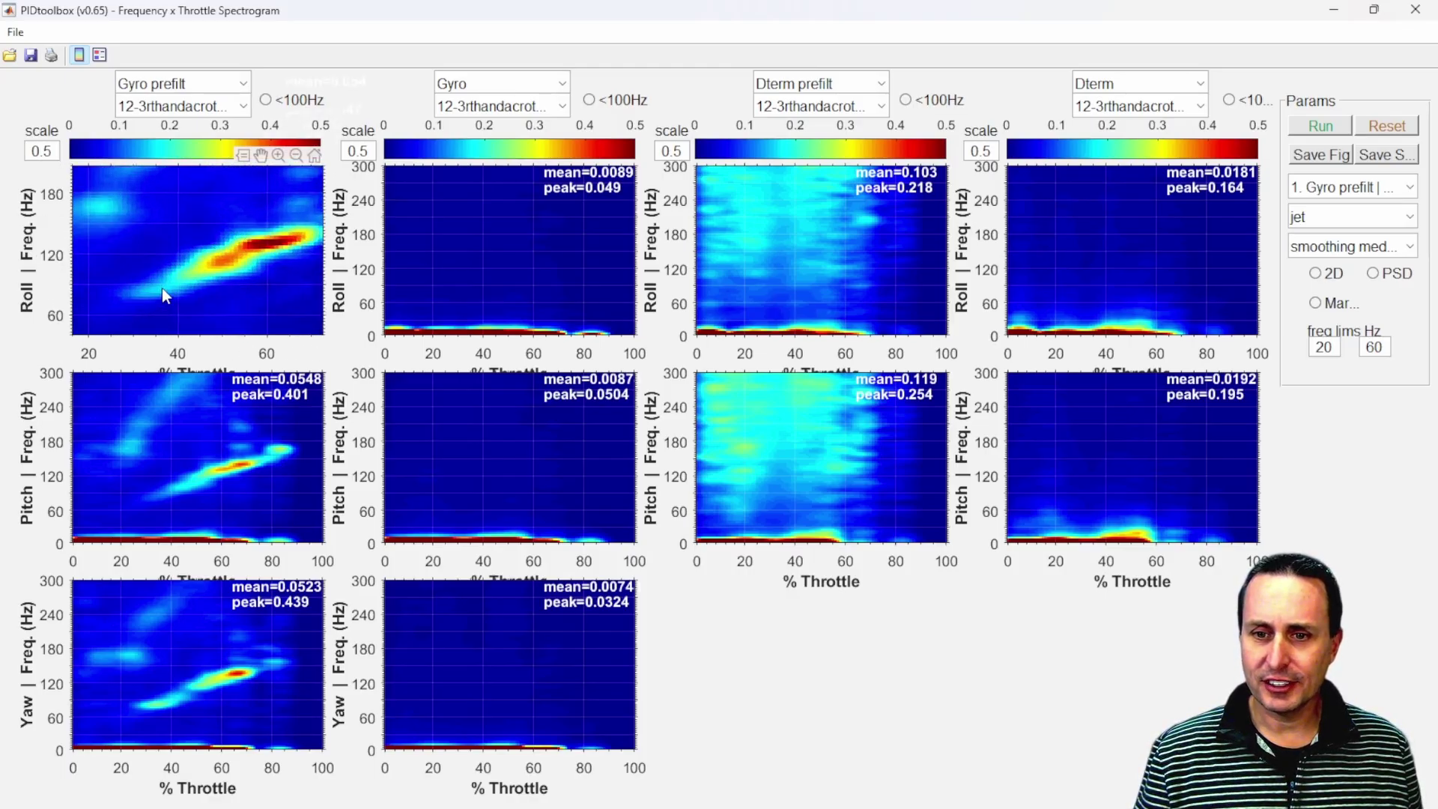
{"action": "scroll", "coordinate": [130, 294], "scroll_direction": "up", "scroll_amount": 1}
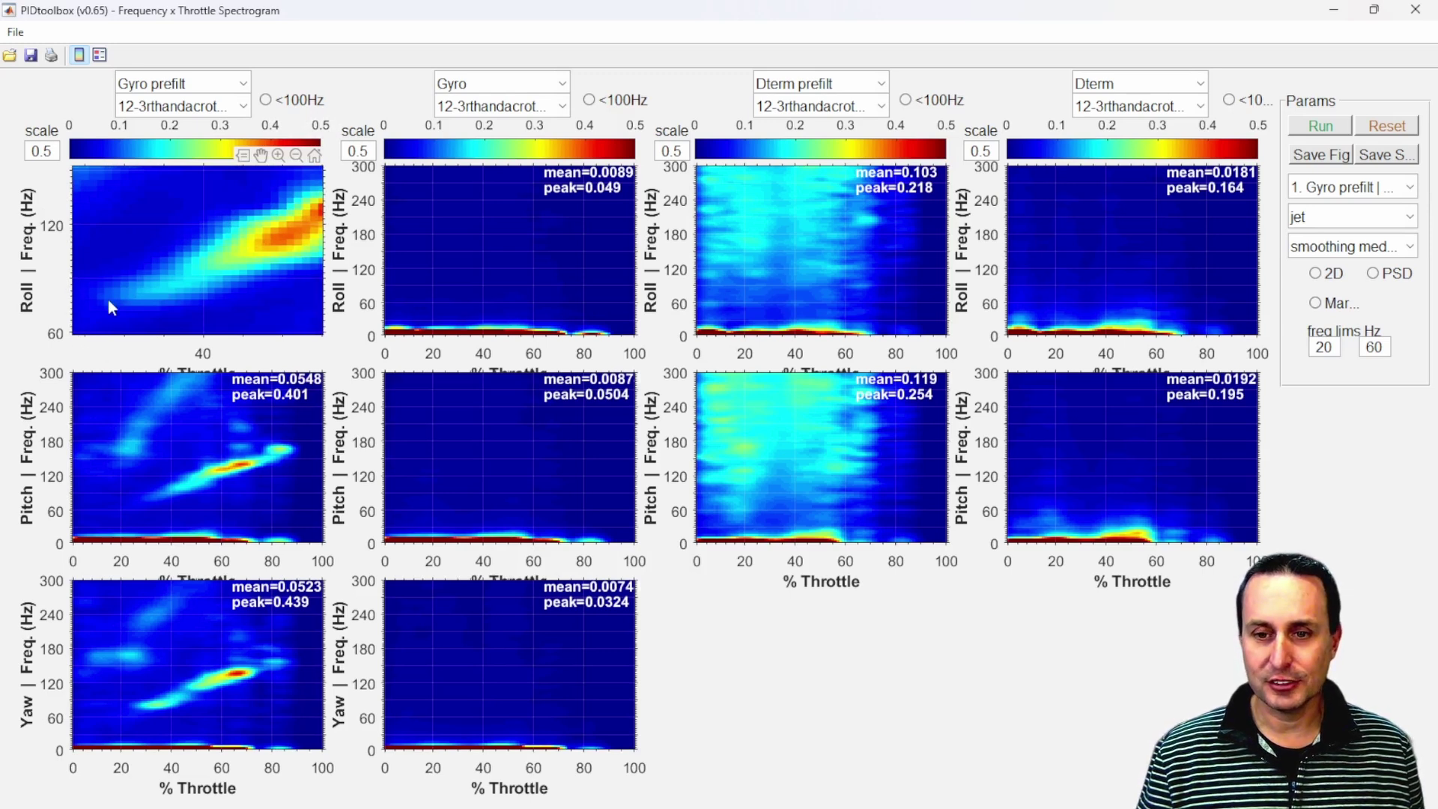
{"action": "scroll", "coordinate": [113, 296], "scroll_direction": "down", "scroll_amount": 5}
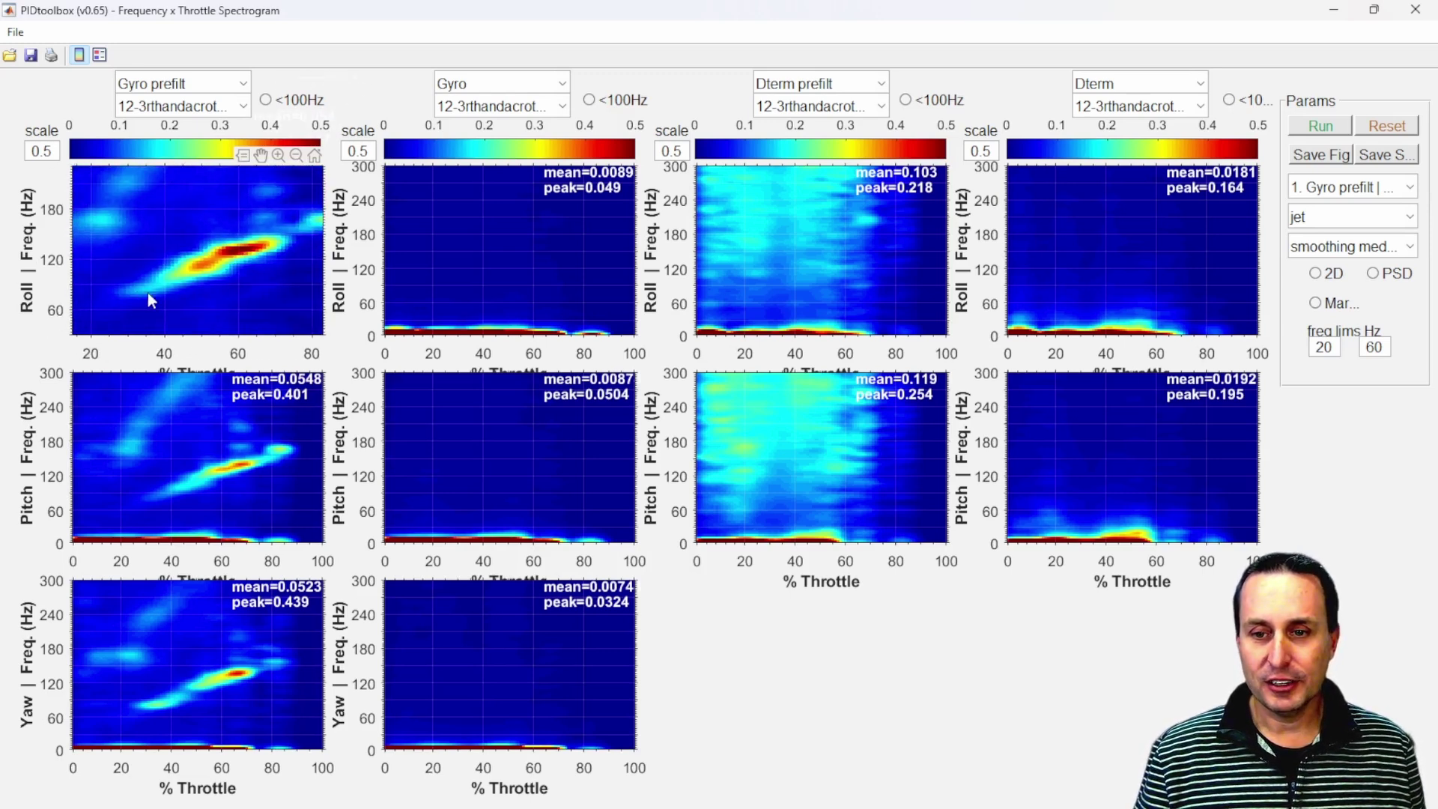
{"action": "scroll", "coordinate": [138, 293], "scroll_direction": "down", "scroll_amount": 3}
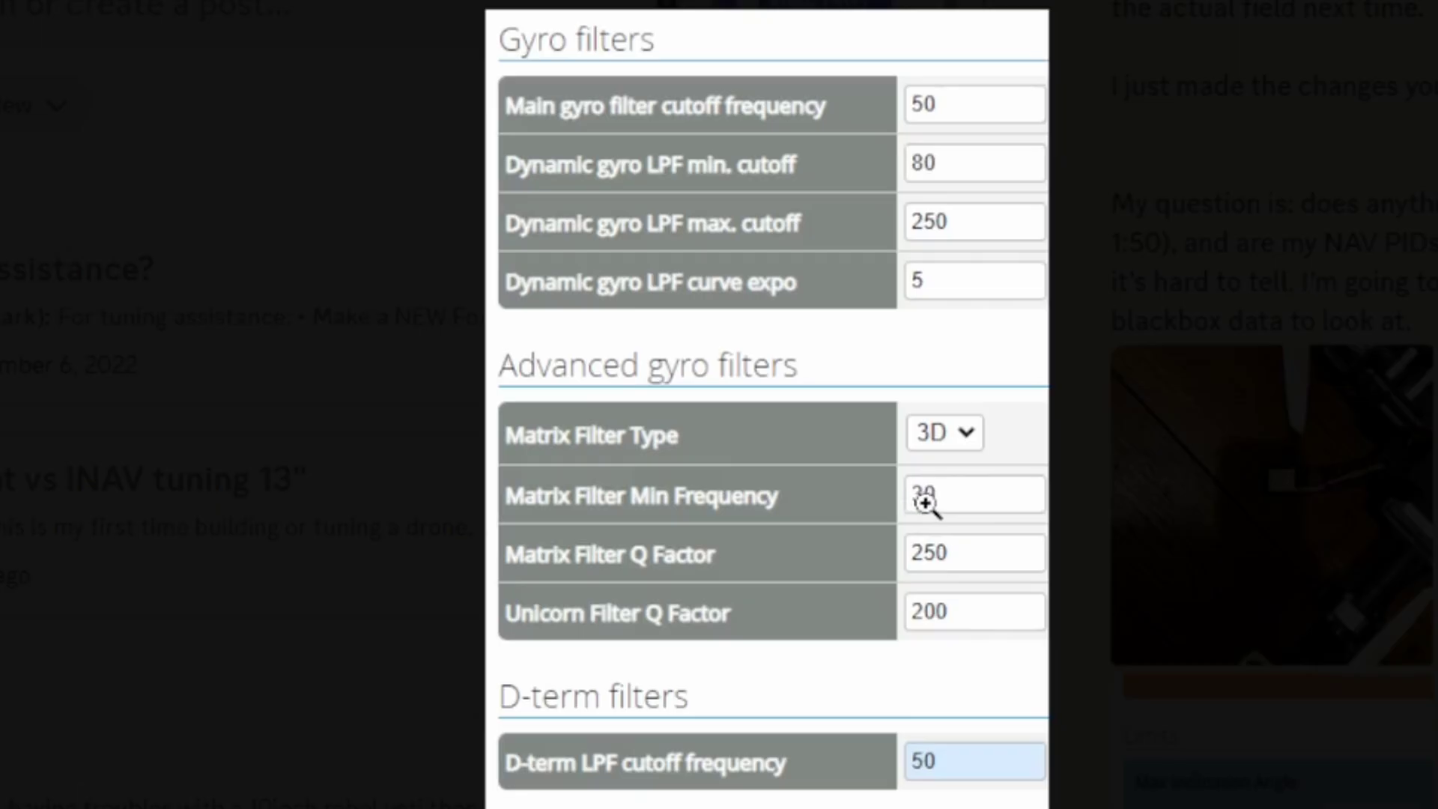
{"action": "scroll", "coordinate": [924, 504], "scroll_direction": "up", "scroll_amount": 10}
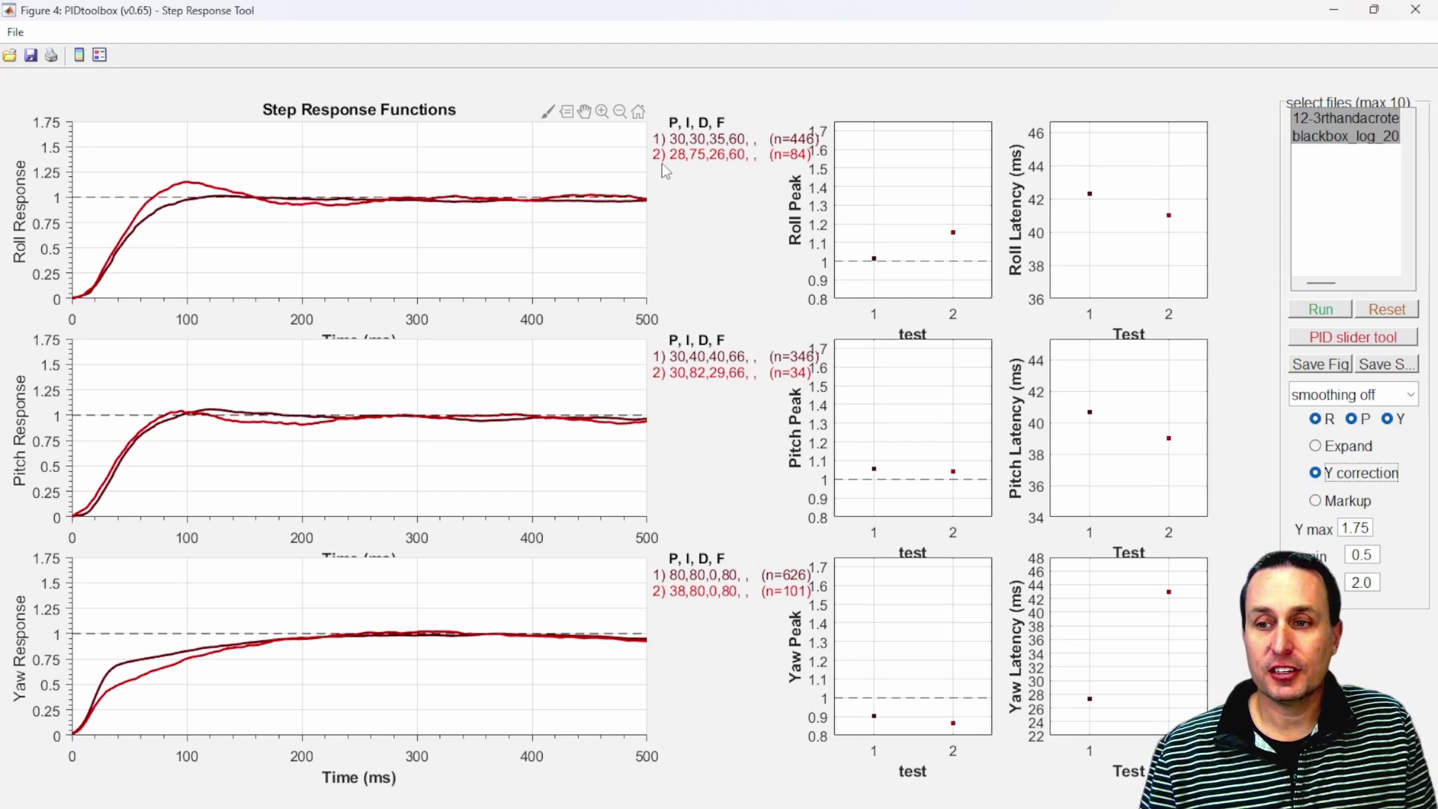
Step: Read a data tip on the roll curve in the PIDtoolbox Step Response Tool
{"action": "mouse_move", "coordinate": [156, 204]}
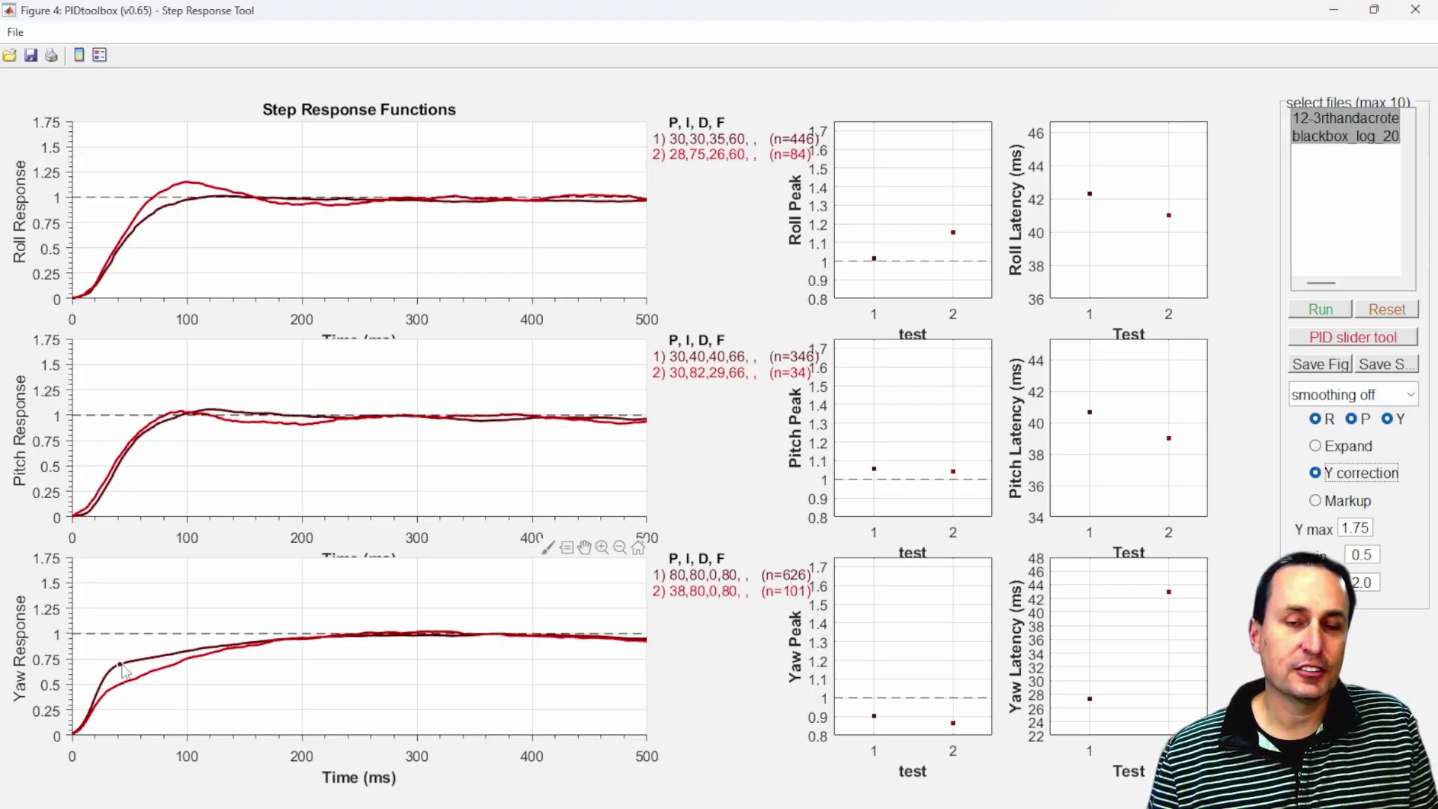
{"action": "mouse_move", "coordinate": [123, 668]}
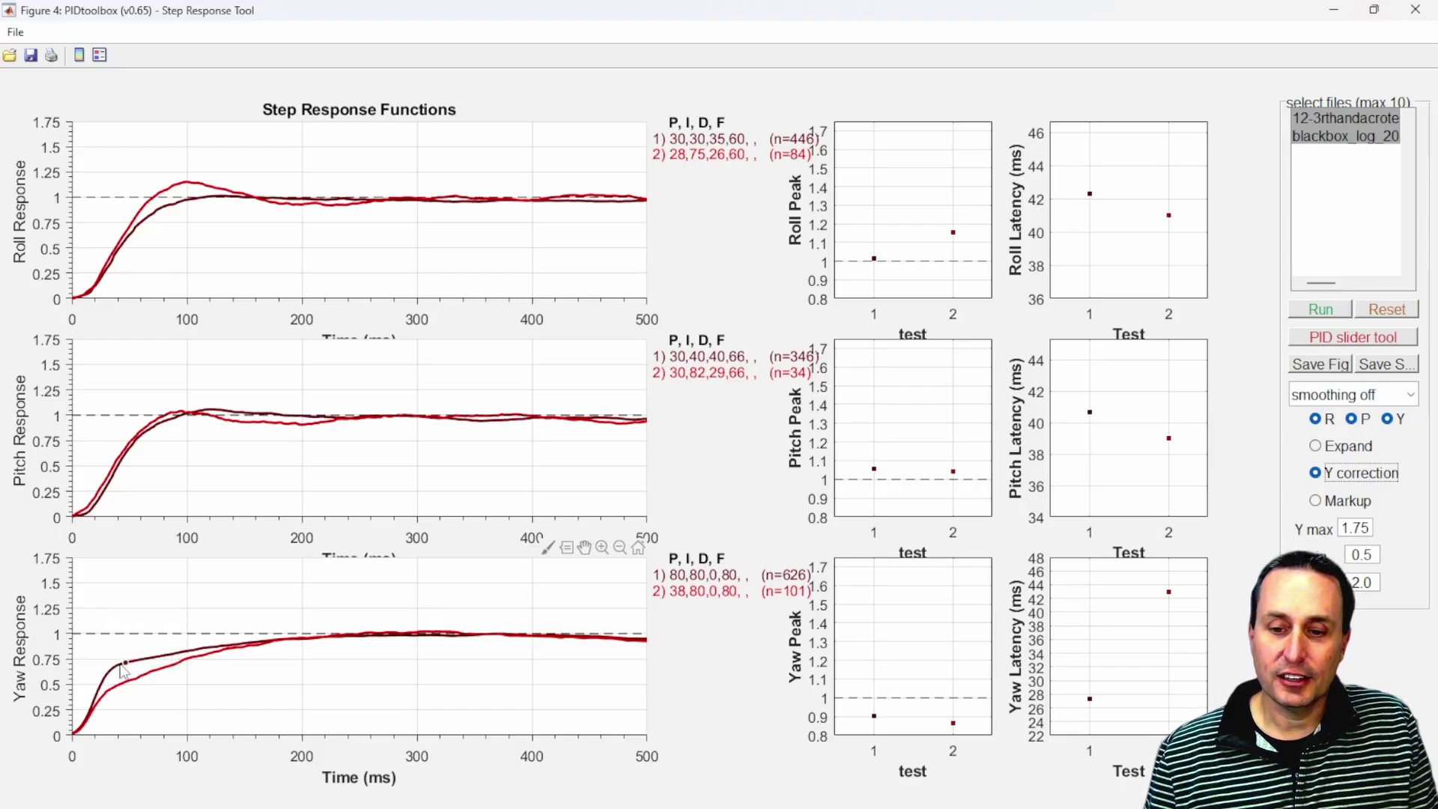